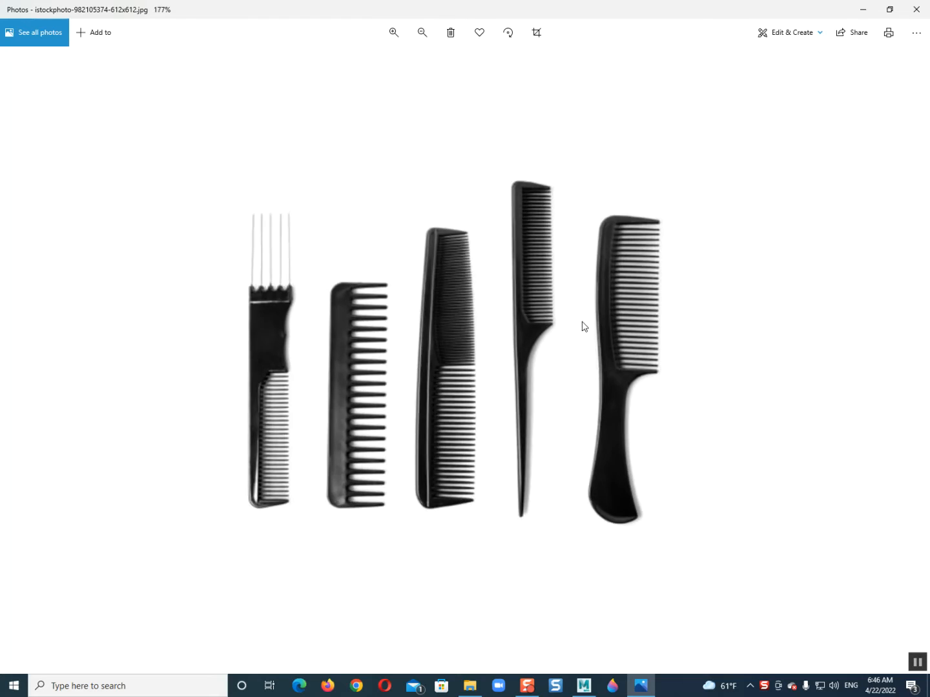
# Step: Examine the five combs in the reference photo up close and switch to Maya
pyautogui.scroll(-5, 669, 419)
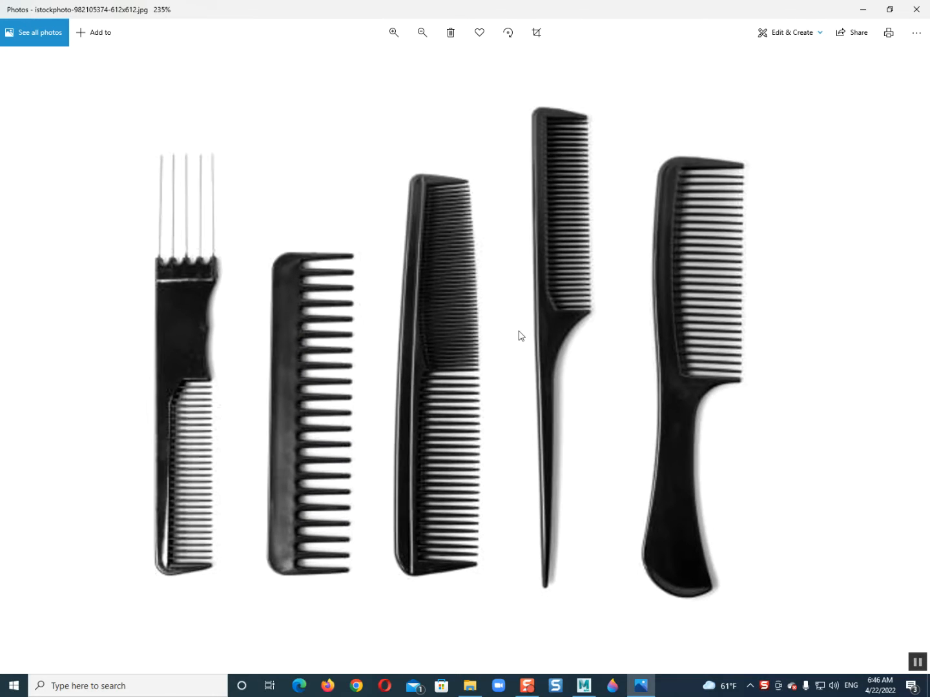
pyautogui.scroll(-3, 656, 345)
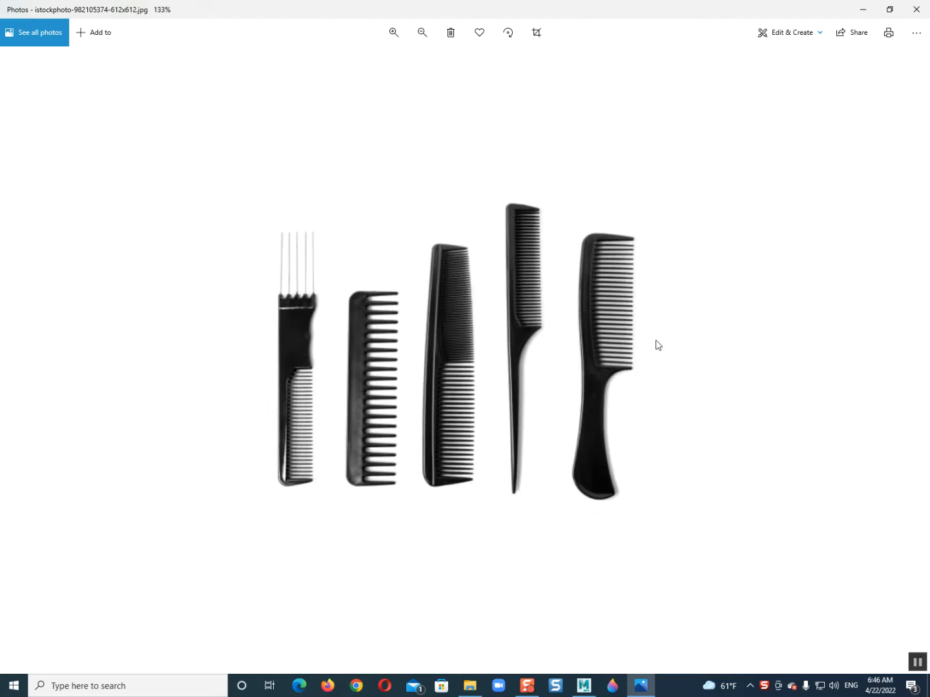
pyautogui.click(863, 9)
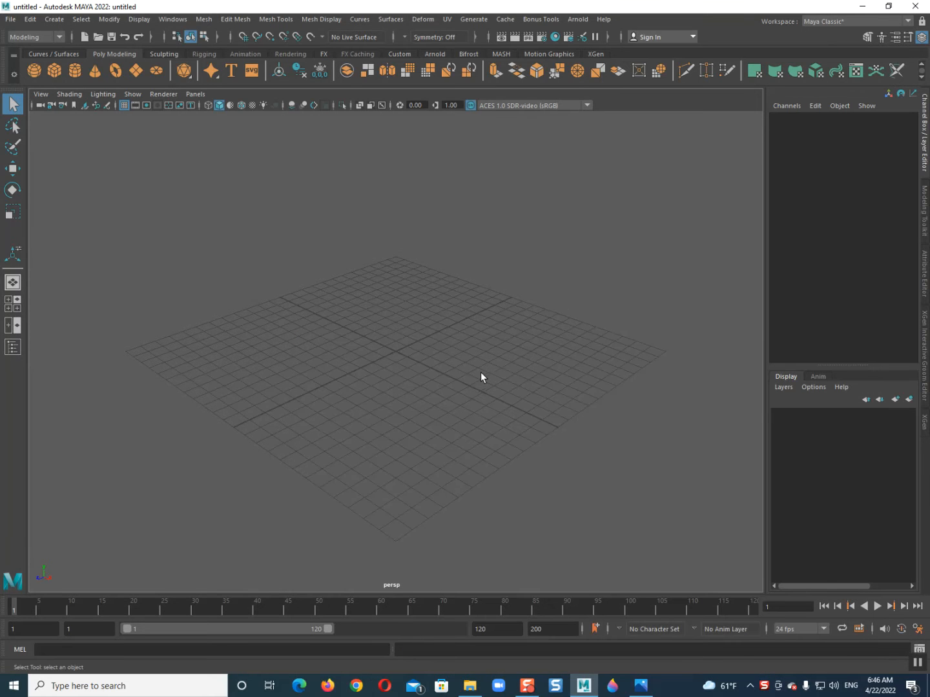
pyautogui.moveTo(479, 370); pyautogui.dragTo(493, 543)
pyautogui.keyDown('alt'); pyautogui.moveTo(372, 411); pyautogui.dragTo(380, 397, button='middle'); pyautogui.keyUp('alt')
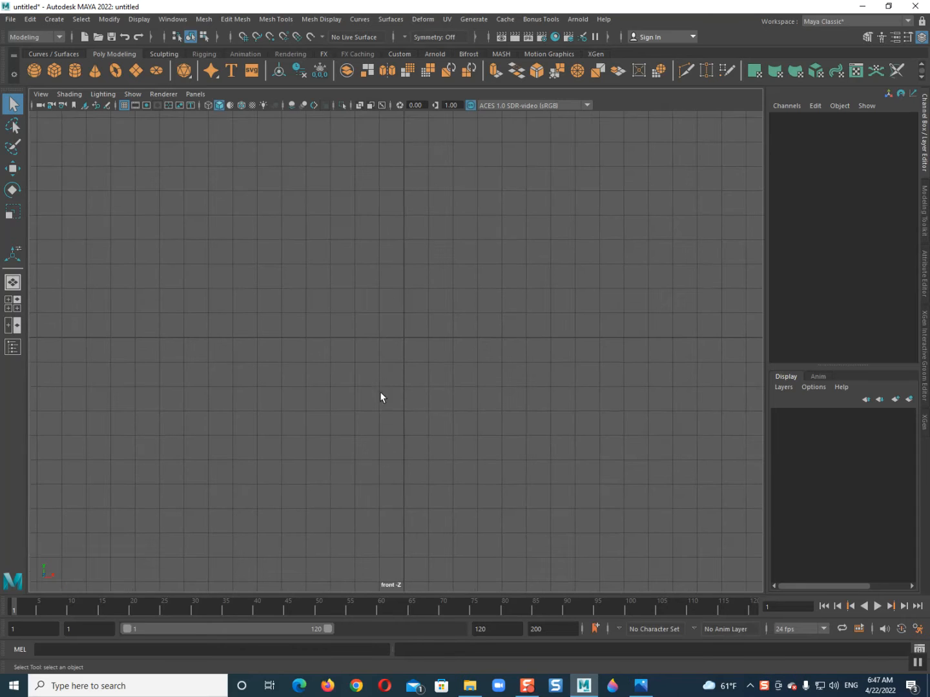
pyautogui.click(84, 107)
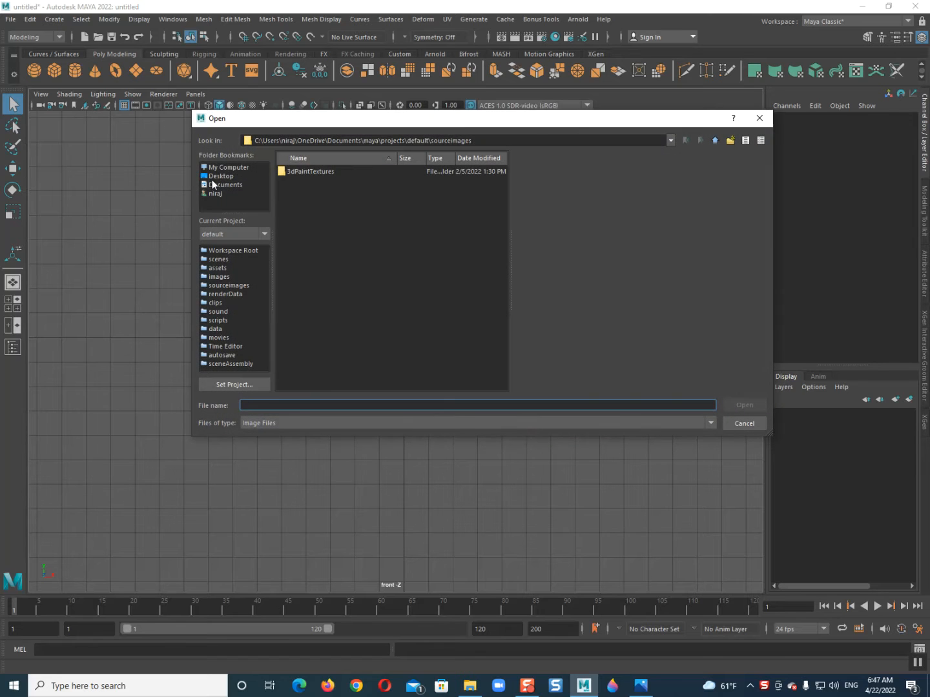
pyautogui.click(218, 176)
pyautogui.doubleClick(290, 276)
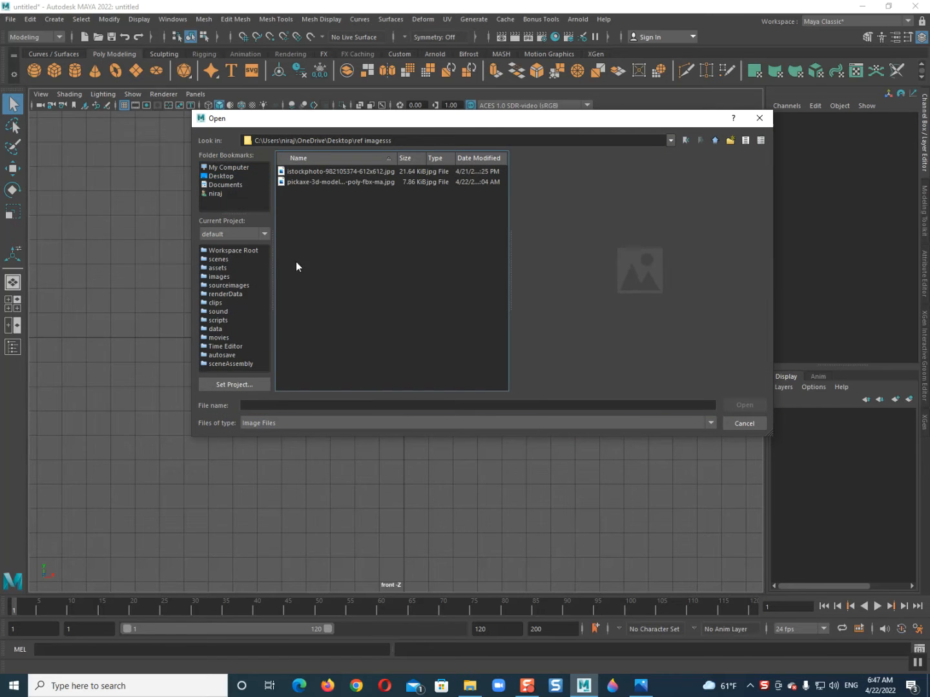
pyautogui.doubleClick(317, 171)
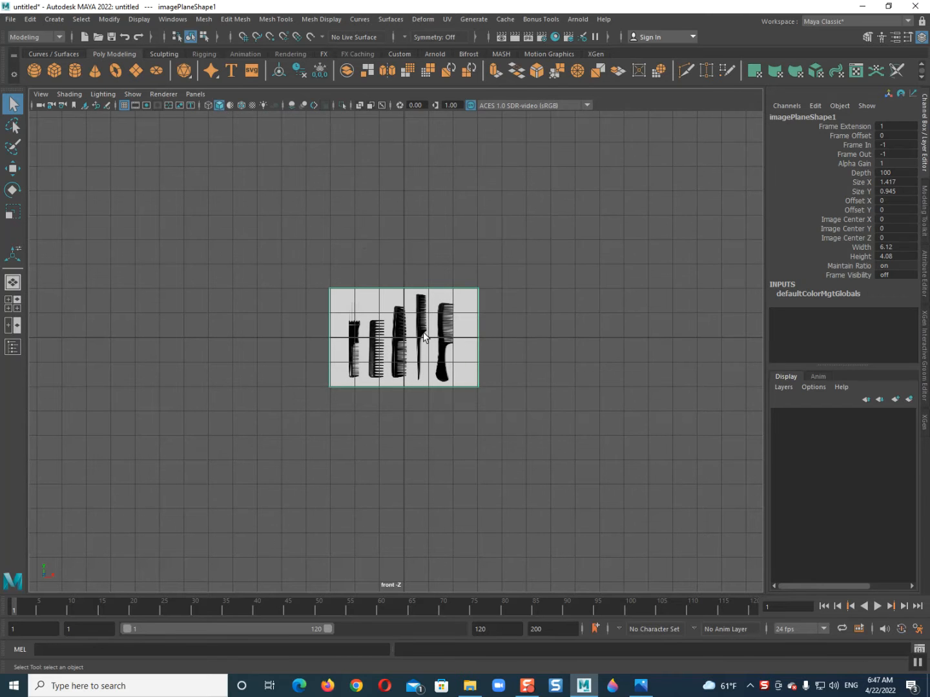
# Step: Scale the comb image plane uniformly to about 4.8 times its size
pyautogui.press('r')
pyautogui.moveTo(405, 338); pyautogui.dragTo(741, 333)
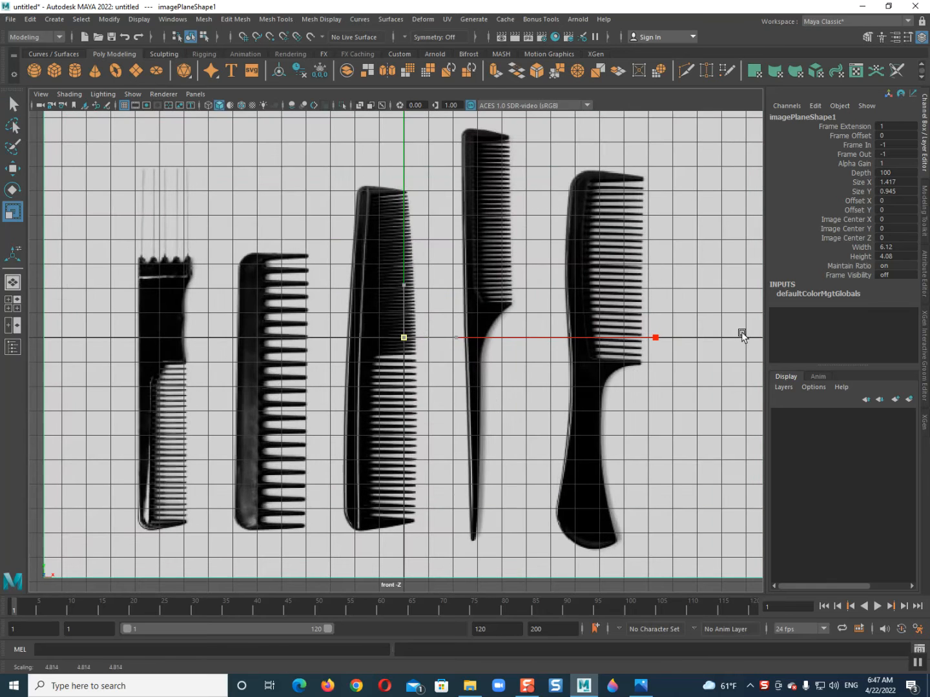
pyautogui.scroll(-3, 490, 296)
# Step: Raise the image plane to about 8.58 in Y and move it back to about -14.05 in Z behind the grid
pyautogui.press('w')
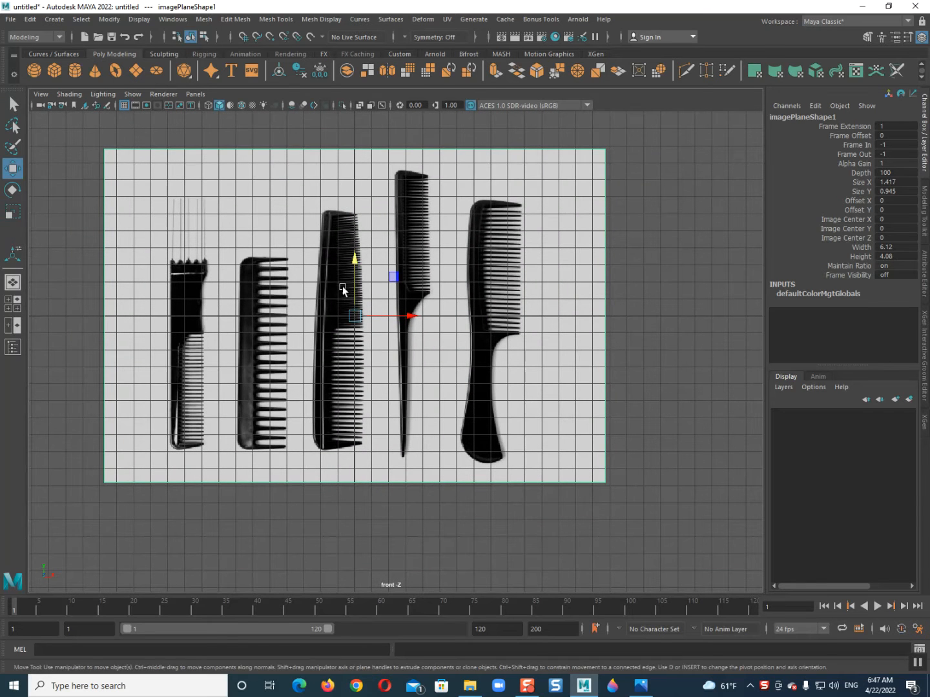
pyautogui.moveTo(359, 269); pyautogui.dragTo(337, 123)
pyautogui.scroll(-1, 395, 230)
pyautogui.keyDown('alt'); pyautogui.moveTo(396, 251); pyautogui.dragTo(388, 292, button='middle'); pyautogui.keyUp('alt')
pyautogui.press('space')
pyautogui.moveTo(356, 264); pyautogui.dragTo(485, 197)
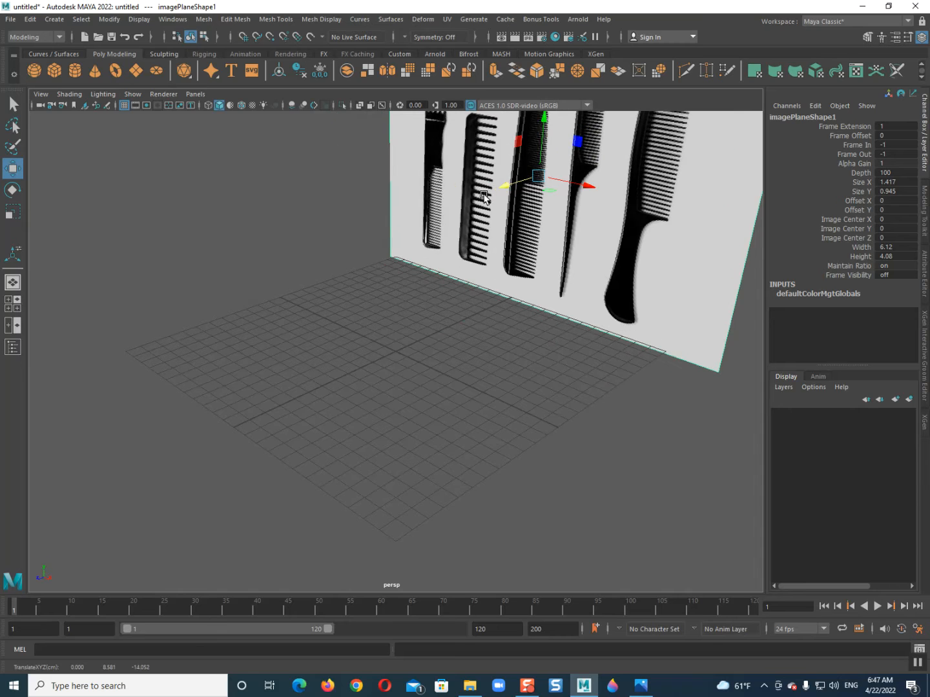
# Step: Put the image plane on a new display layer set to Reference and hide the grid in the front view
pyautogui.press('space')
pyautogui.click(909, 398)
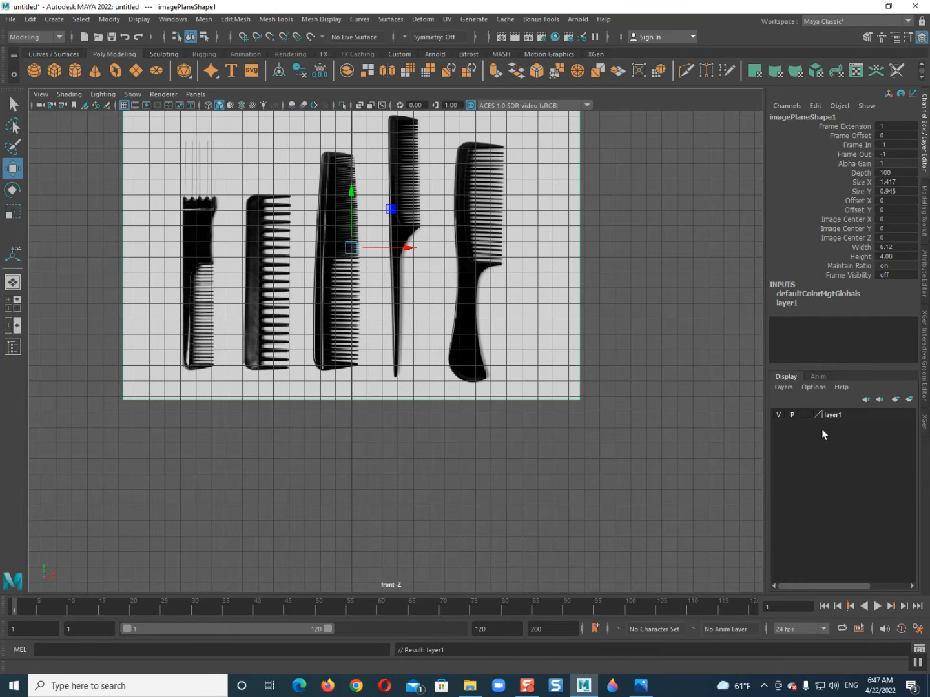
pyautogui.click(810, 417)
pyautogui.click(806, 416)
pyautogui.click(124, 107)
pyautogui.click(479, 368)
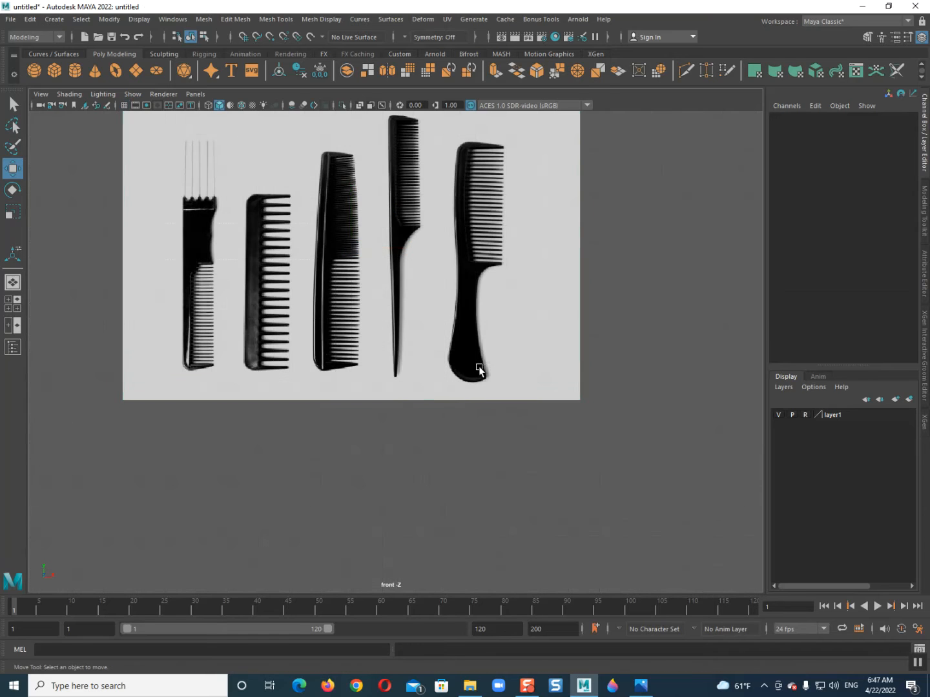
# Step: Draw a polygon cube about 3.5 wide and 7.2 long over the rightmost comb's handle and show it in wireframe
pyautogui.scroll(2, 406, 378)
pyautogui.keyDown('alt'); pyautogui.moveTo(397, 380); pyautogui.dragTo(287, 463, button='middle'); pyautogui.keyUp('alt')
pyautogui.scroll(1, 357, 382)
pyautogui.keyDown('alt'); pyautogui.moveTo(357, 381); pyautogui.dragTo(347, 349, button='middle'); pyautogui.keyUp('alt')
pyautogui.scroll(1, 352, 387)
pyautogui.keyDown('alt'); pyautogui.moveTo(350, 410); pyautogui.dragTo(371, 323, button='middle'); pyautogui.keyUp('alt')
pyautogui.scroll(1, 366, 365)
pyautogui.keyDown('shift'); pyautogui.moveTo(381, 292); pyautogui.dragTo(382, 321, button='right'); pyautogui.keyUp('shift')
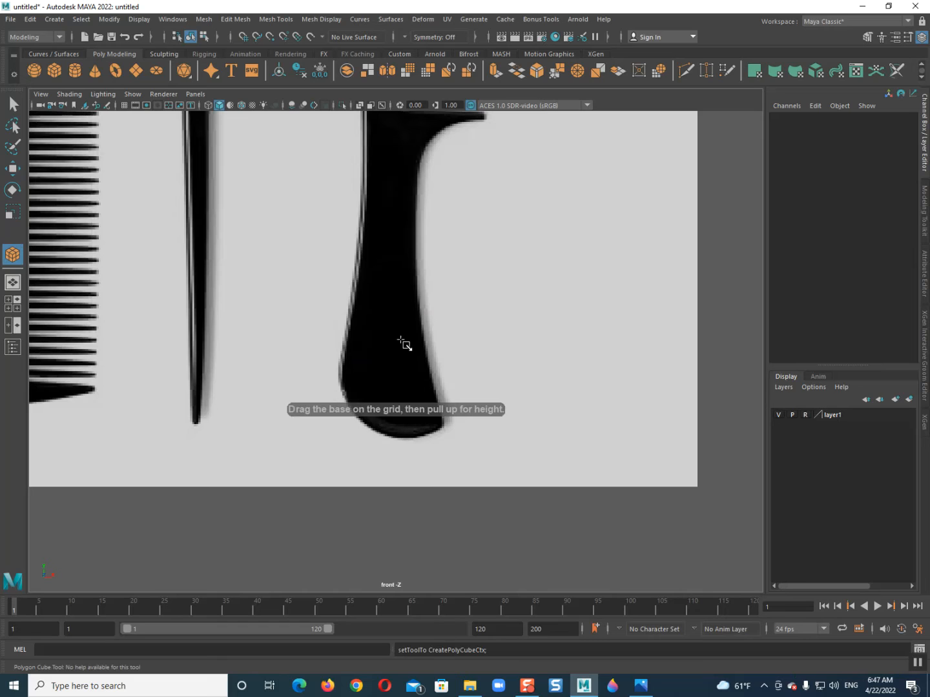
pyautogui.scroll(-2, 375, 183)
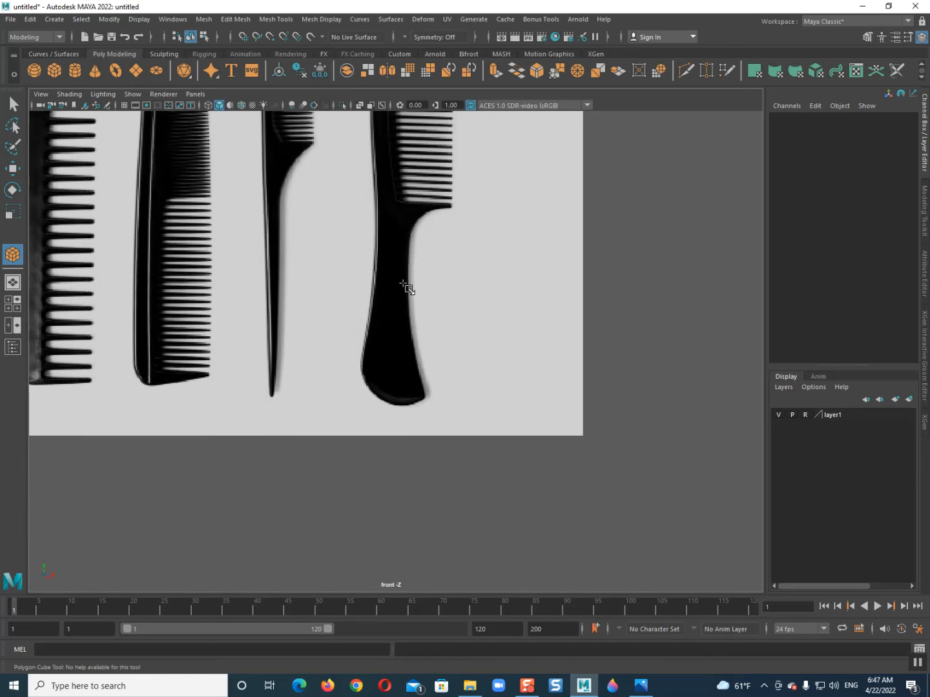
pyautogui.press('alt')
pyautogui.moveTo(364, 220); pyautogui.dragTo(343, 322)
pyautogui.press('4')
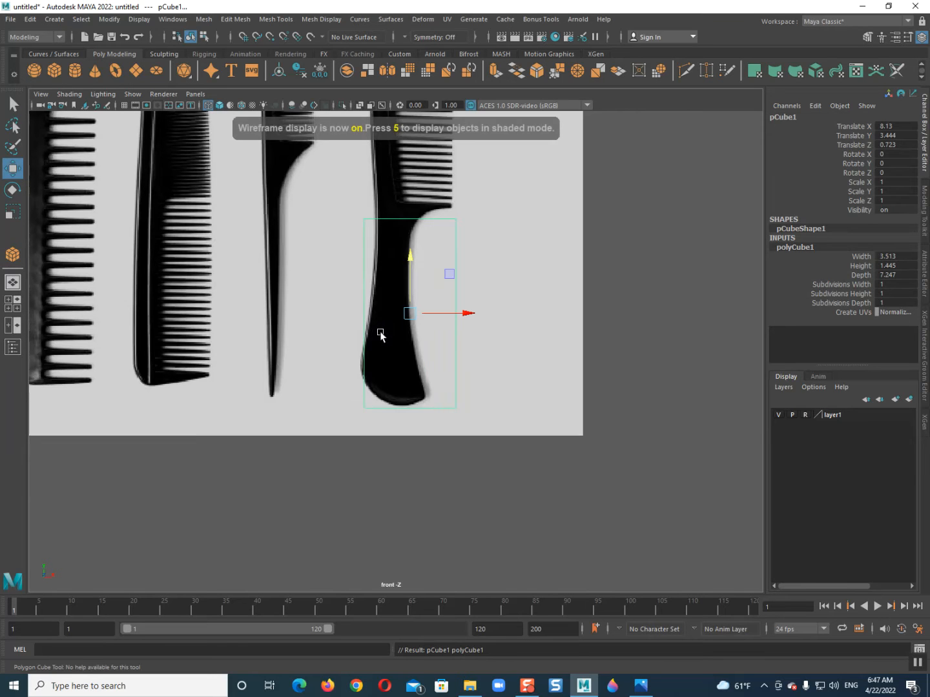
# Step: Thin the cube along its depth to a Z scale of 0.3
pyautogui.scroll(4, 393, 352)
pyautogui.keyDown('alt'); pyautogui.moveTo(395, 373); pyautogui.dragTo(405, 376, button='middle'); pyautogui.keyUp('alt')
pyautogui.scroll(-2, 405, 375)
pyautogui.press('space')
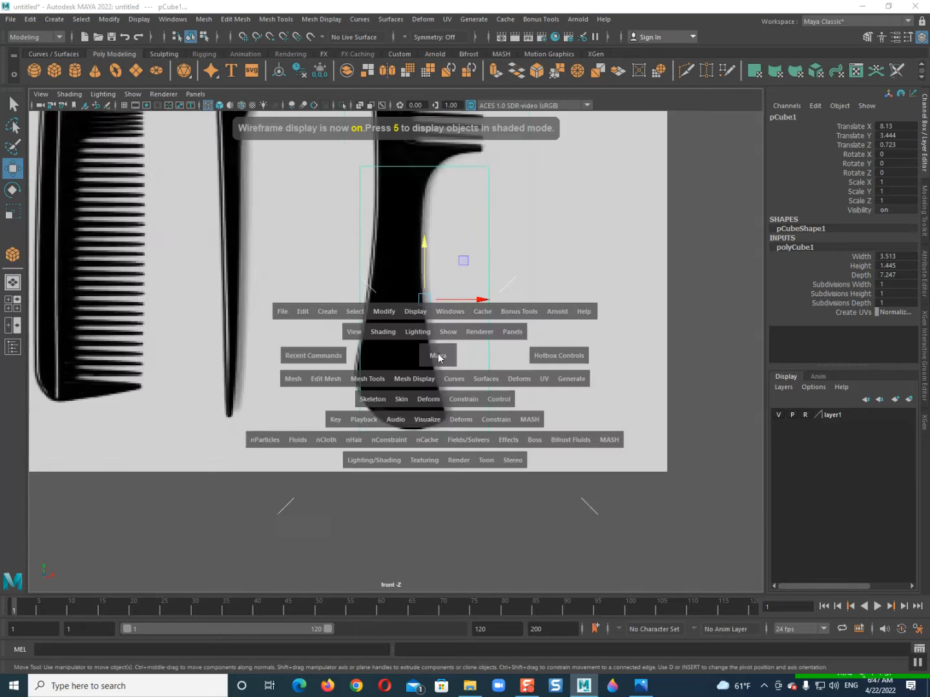
pyautogui.click(439, 357)
pyautogui.keyDown('alt'); pyautogui.moveTo(442, 368); pyautogui.dragTo(409, 374); pyautogui.keyUp('alt')
pyautogui.press('r')
pyautogui.press('space')
pyautogui.click(403, 379)
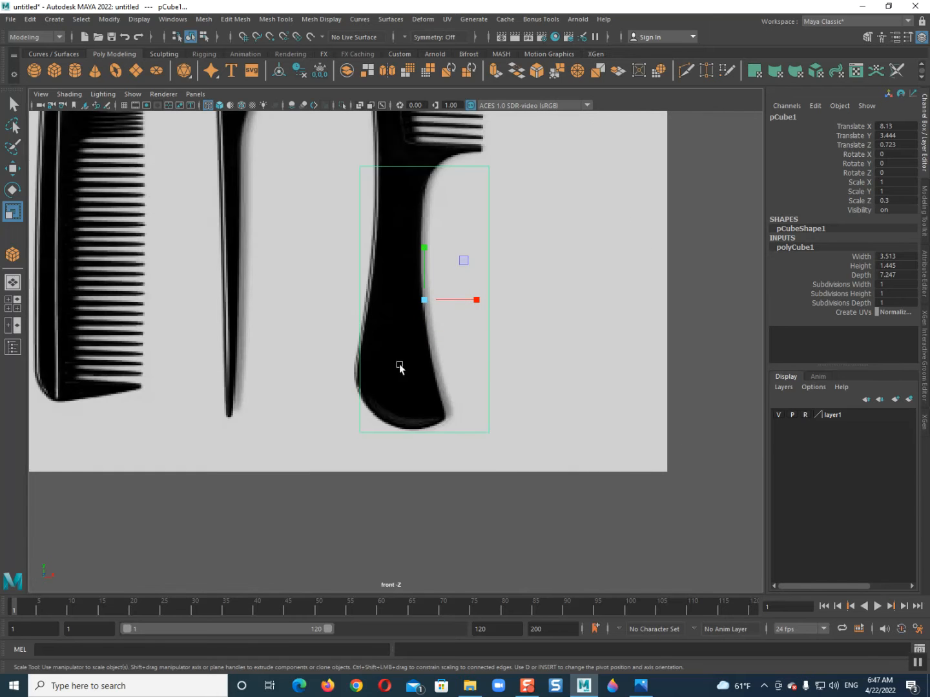
# Step: Move the cube's bottom vertices up to the lowest point of the comb handle
pyautogui.scroll(4, 395, 430)
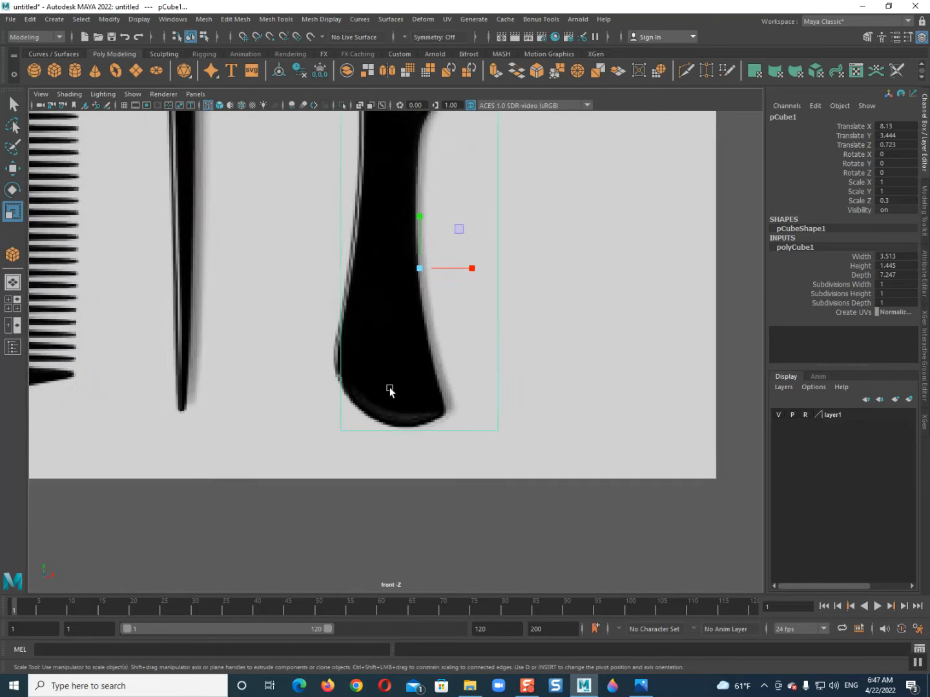
pyautogui.scroll(1, 395, 347)
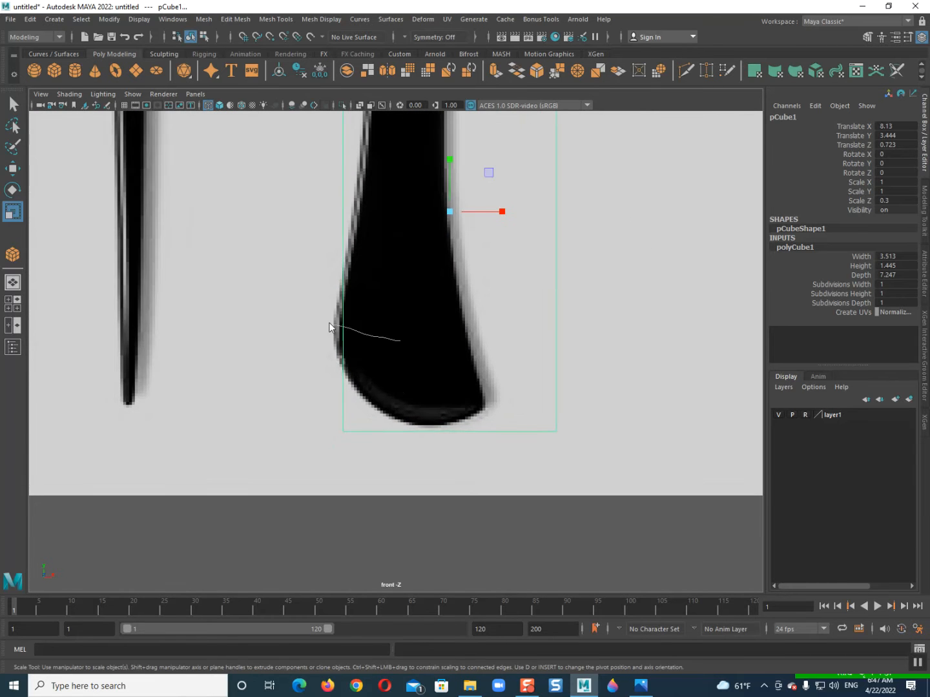
pyautogui.click(250, 438)
pyautogui.moveTo(297, 396); pyautogui.dragTo(615, 468)
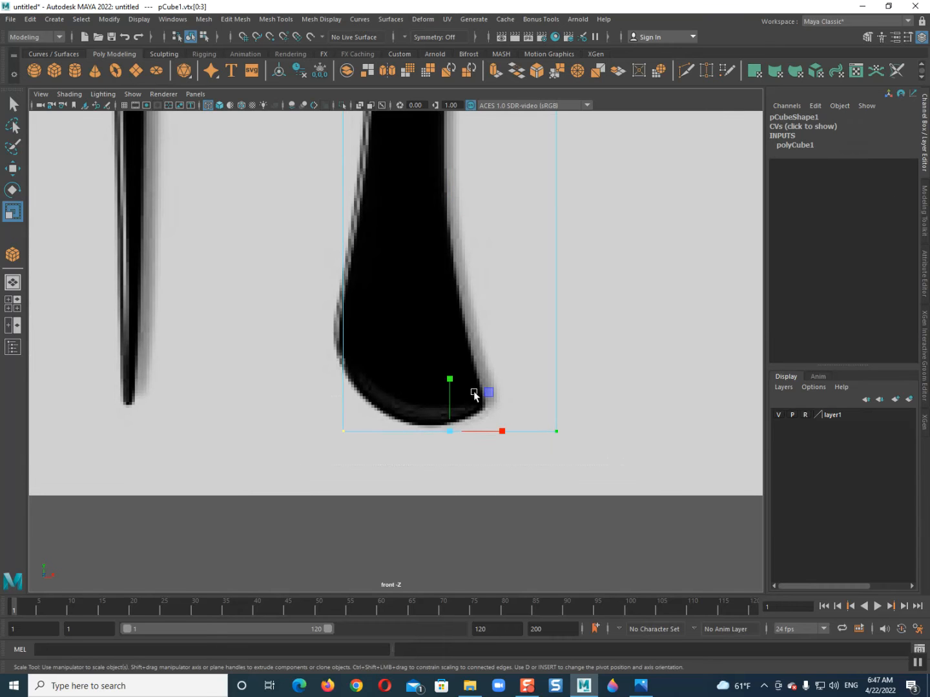
pyautogui.press('w')
pyautogui.moveTo(451, 381); pyautogui.dragTo(446, 376)
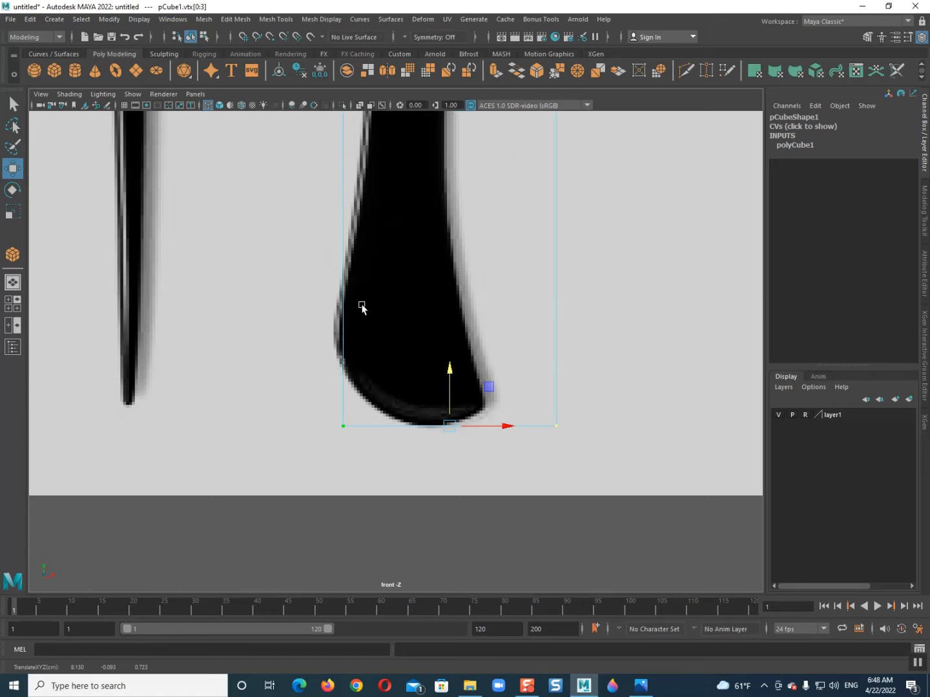
# Step: Align the cube's left and right side vertices with the outer edges of the handle's wide lower end
pyautogui.scroll(-5, 362, 306)
pyautogui.moveTo(331, 146); pyautogui.dragTo(430, 461)
pyautogui.moveTo(422, 287); pyautogui.dragTo(411, 291)
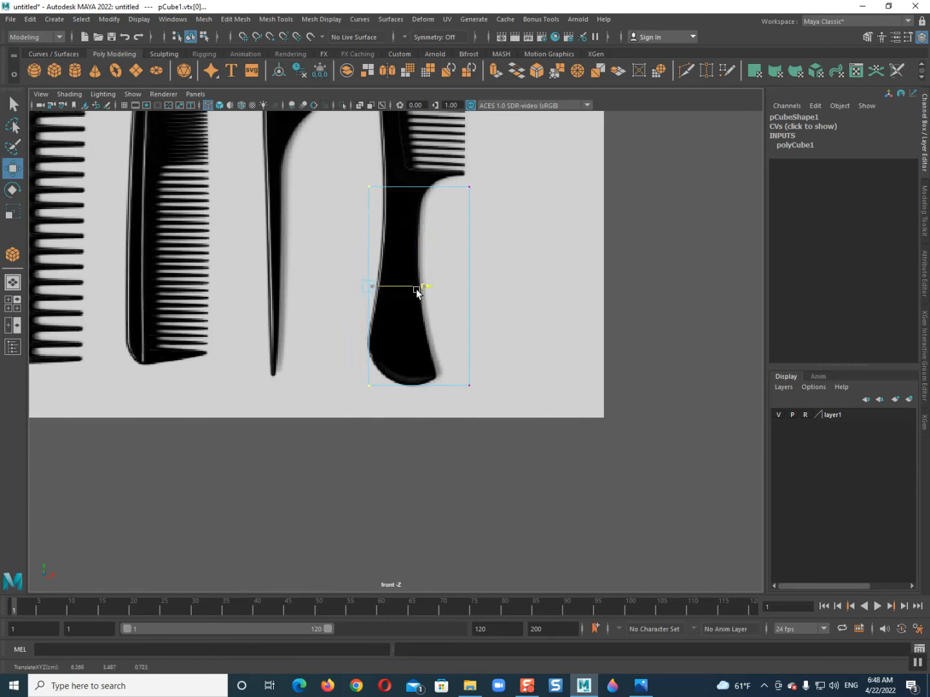
pyautogui.scroll(4, 375, 436)
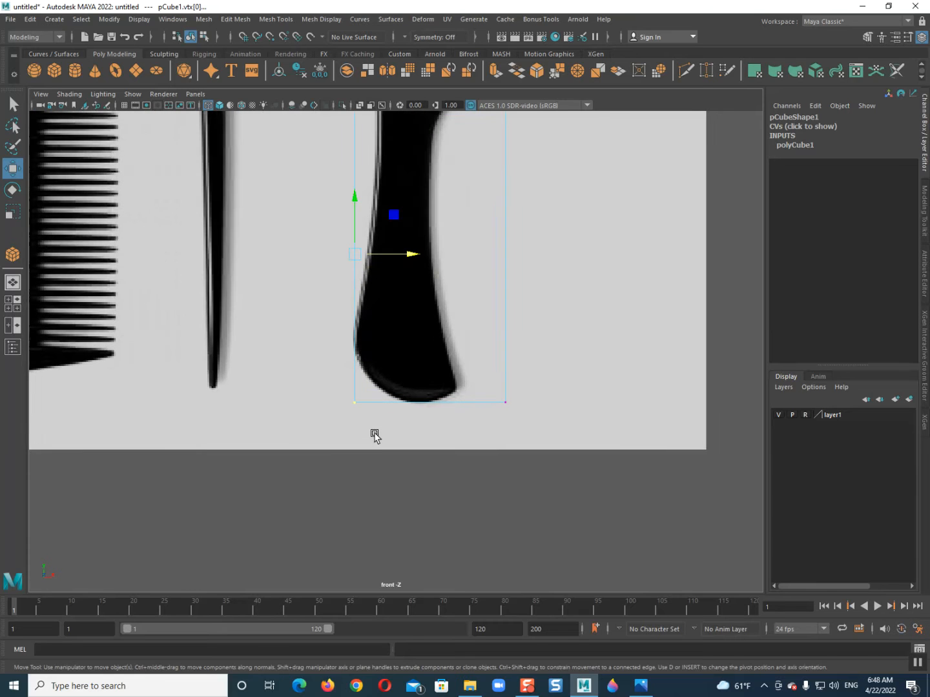
pyautogui.keyDown('alt'); pyautogui.moveTo(382, 451); pyautogui.dragTo(395, 425, button='middle'); pyautogui.keyUp('alt')
pyautogui.scroll(2, 394, 426)
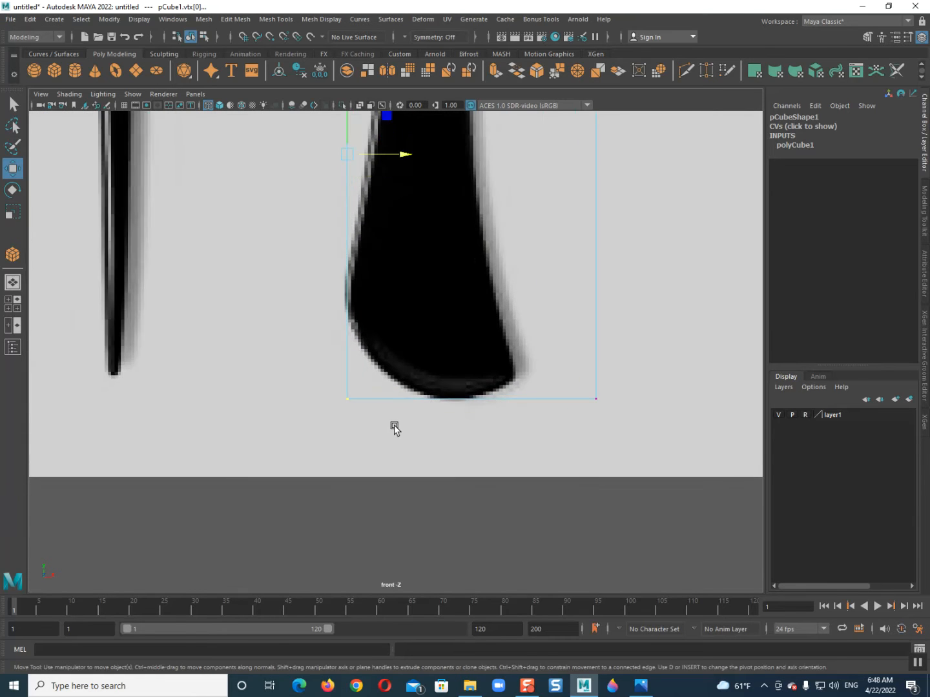
pyautogui.scroll(-3, 445, 403)
pyautogui.keyDown('alt'); pyautogui.moveTo(462, 310); pyautogui.dragTo(465, 405, button='middle'); pyautogui.keyUp('alt')
pyautogui.scroll(-2, 466, 398)
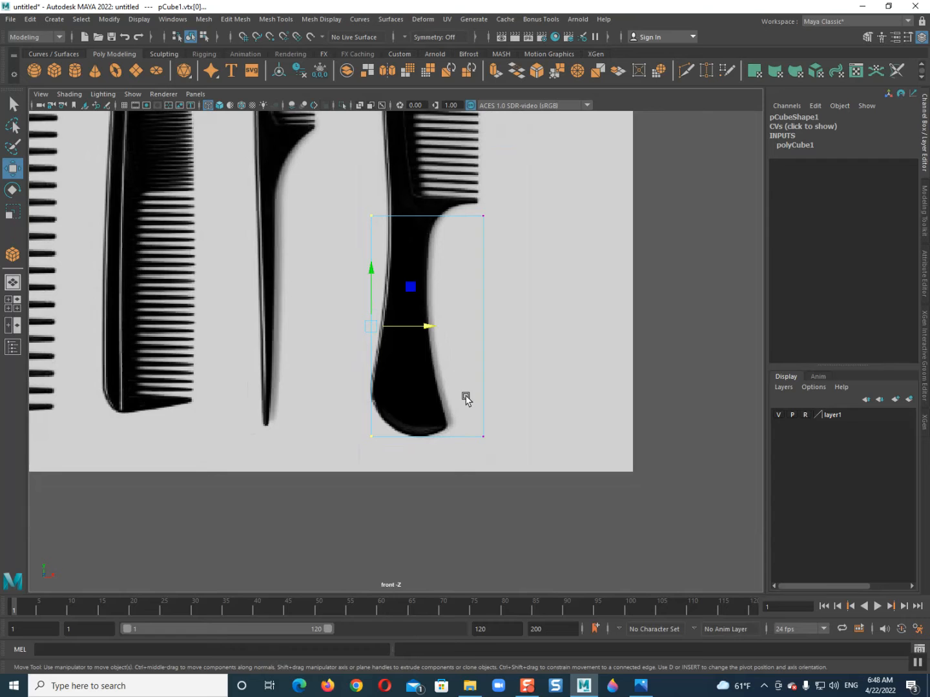
pyautogui.moveTo(476, 182); pyautogui.dragTo(538, 482)
pyautogui.moveTo(516, 327); pyautogui.dragTo(480, 330)
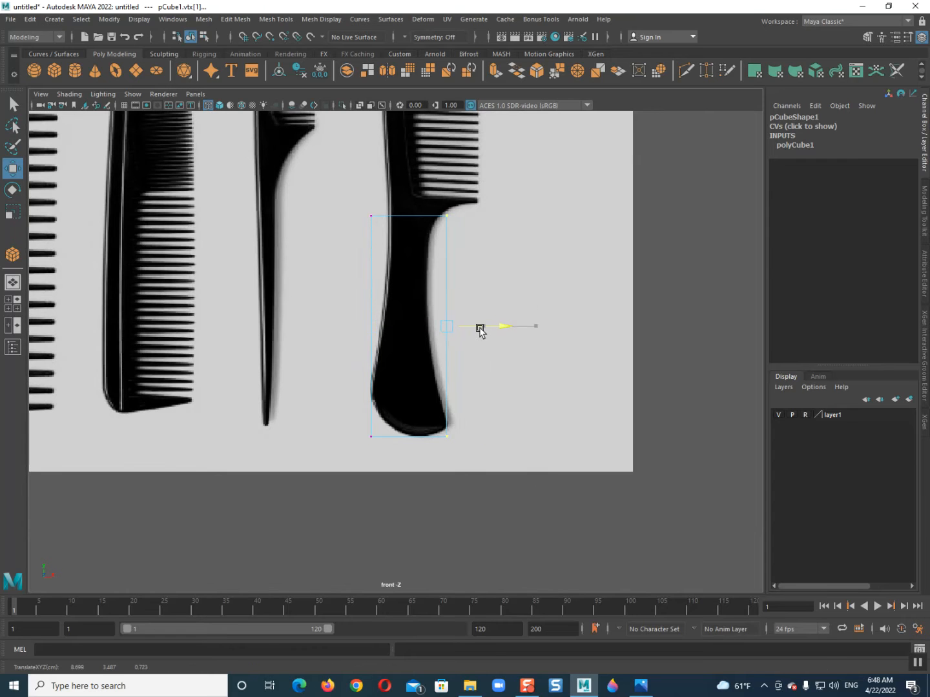
# Step: Insert two horizontal edge loops in the cube, one above the handle's rounded base and one across its narrow neck
pyautogui.scroll(5, 343, 422)
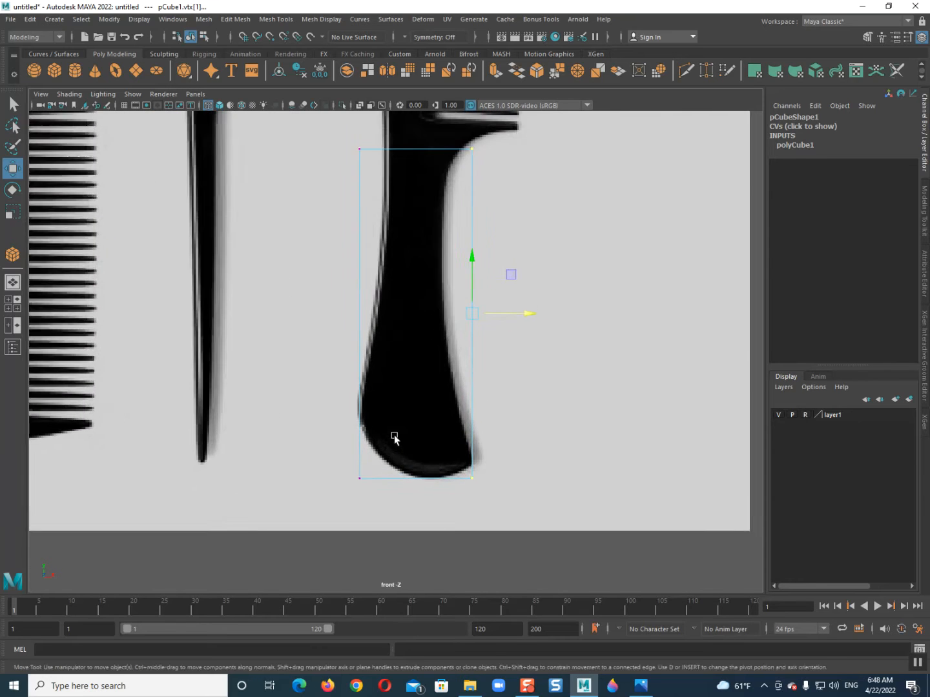
pyautogui.moveTo(451, 298); pyautogui.dragTo(506, 255, button='right')
pyautogui.keyDown('shift'); pyautogui.moveTo(417, 262); pyautogui.dragTo(343, 279, button='right'); pyautogui.keyUp('shift')
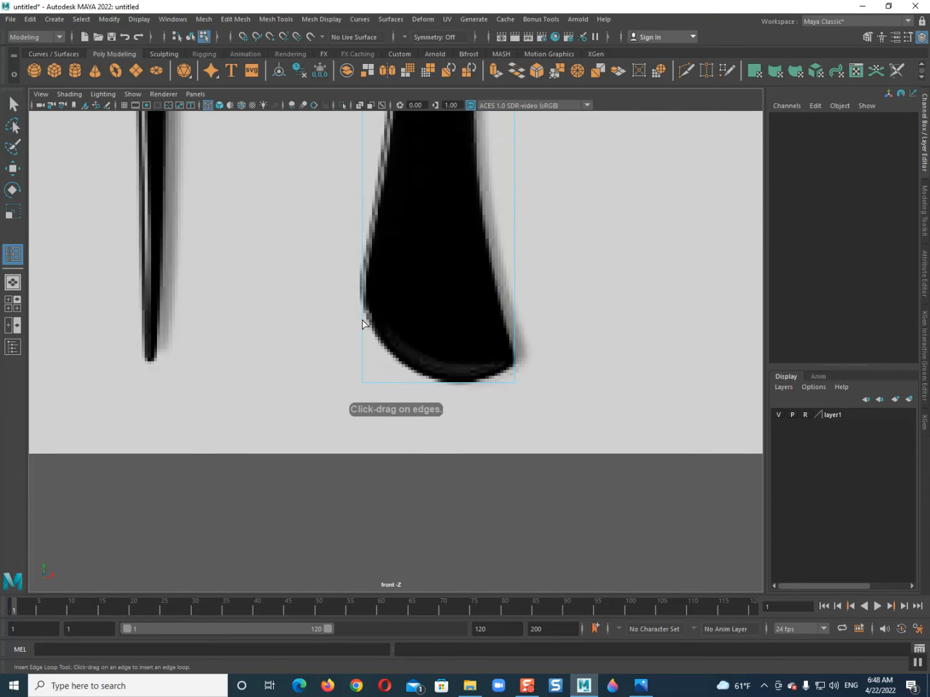
pyautogui.moveTo(364, 322); pyautogui.dragTo(366, 308)
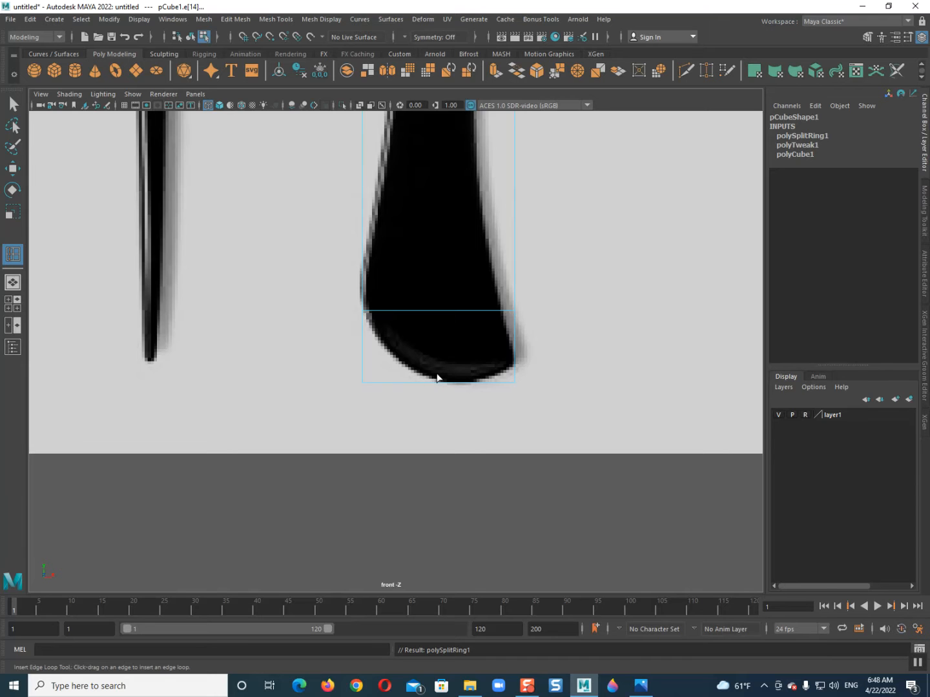
pyautogui.scroll(-3, 435, 378)
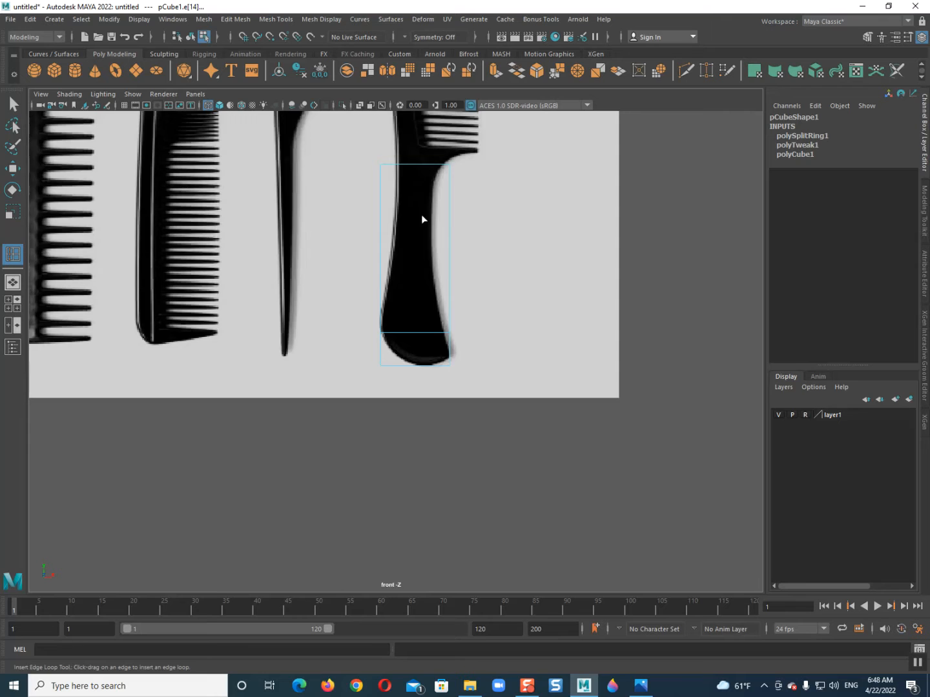
pyautogui.scroll(2, 422, 218)
pyautogui.click(387, 245)
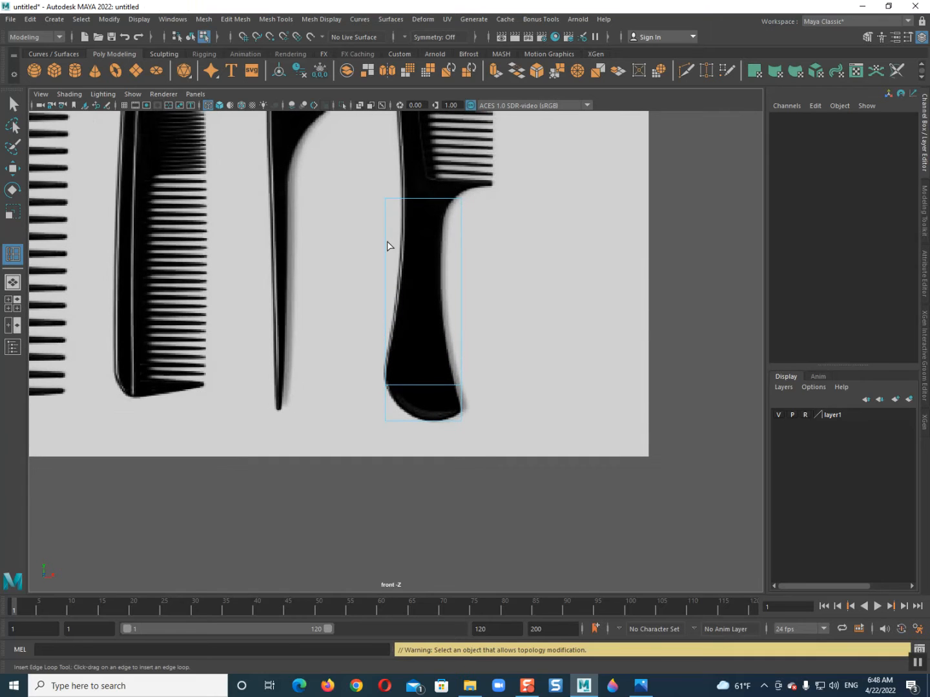
pyautogui.click(385, 244)
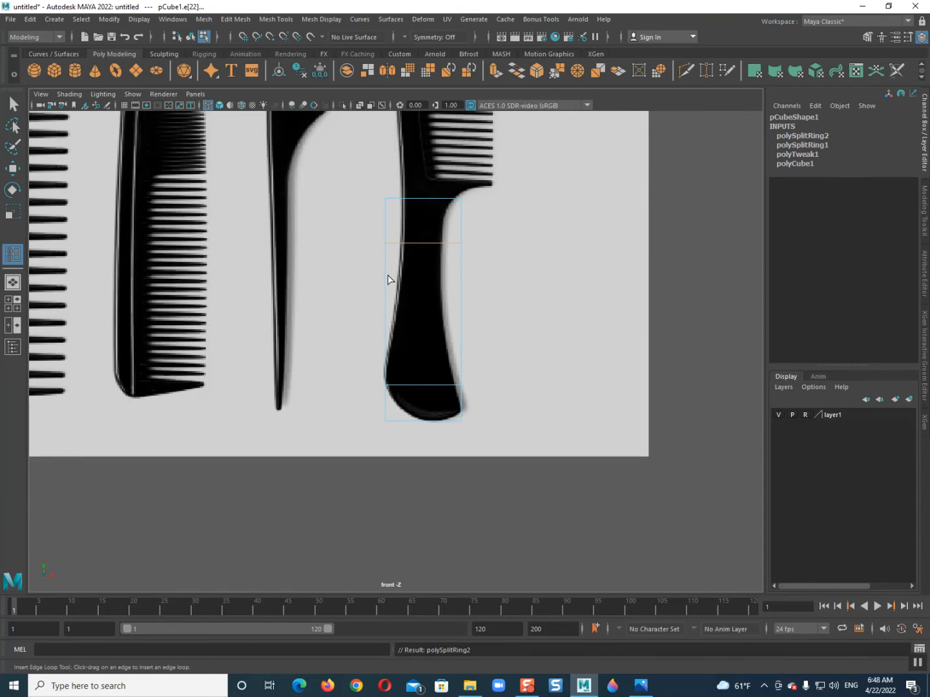
# Step: Move the upper edge loop's vertices inward on both sides to match the handle's narrow neck
pyautogui.press('q')
pyautogui.moveTo(415, 223); pyautogui.dragTo(352, 222, button='right')
pyautogui.moveTo(351, 222); pyautogui.dragTo(460, 246)
pyautogui.press('r')
pyautogui.press('e')
pyautogui.press('w')
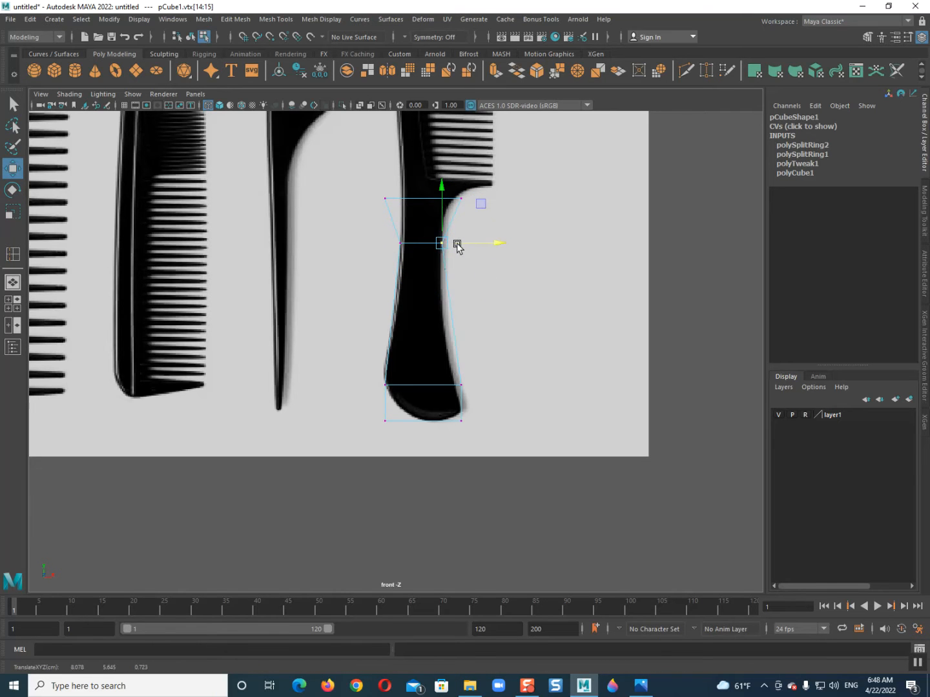
# Step: Move the cube's two bottom corners onto the rounded outline of the comb handle's lower end
pyautogui.moveTo(359, 346); pyautogui.dragTo(405, 410)
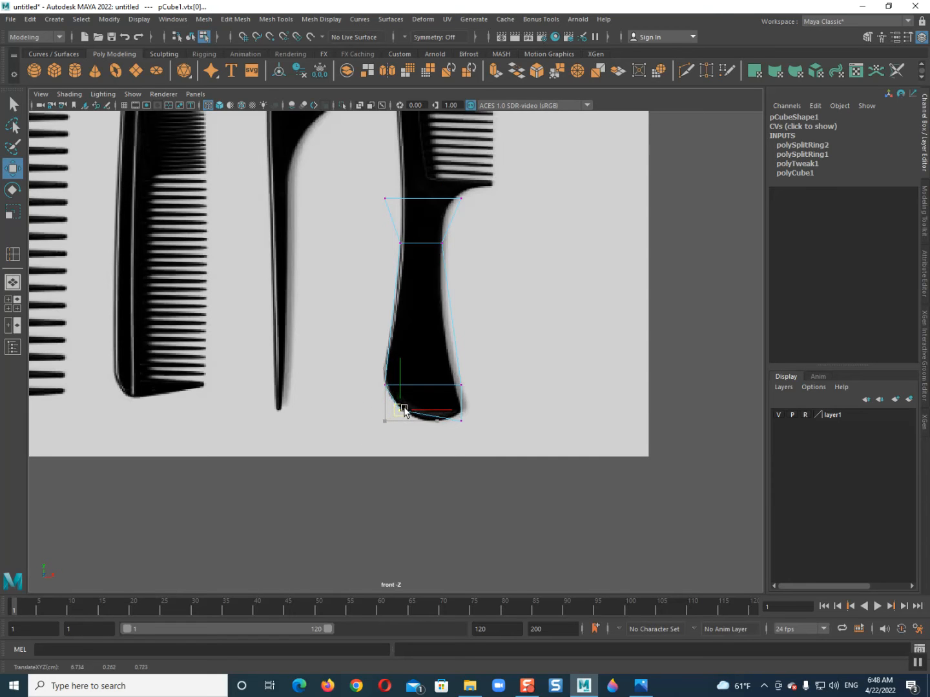
pyautogui.scroll(5, 388, 436)
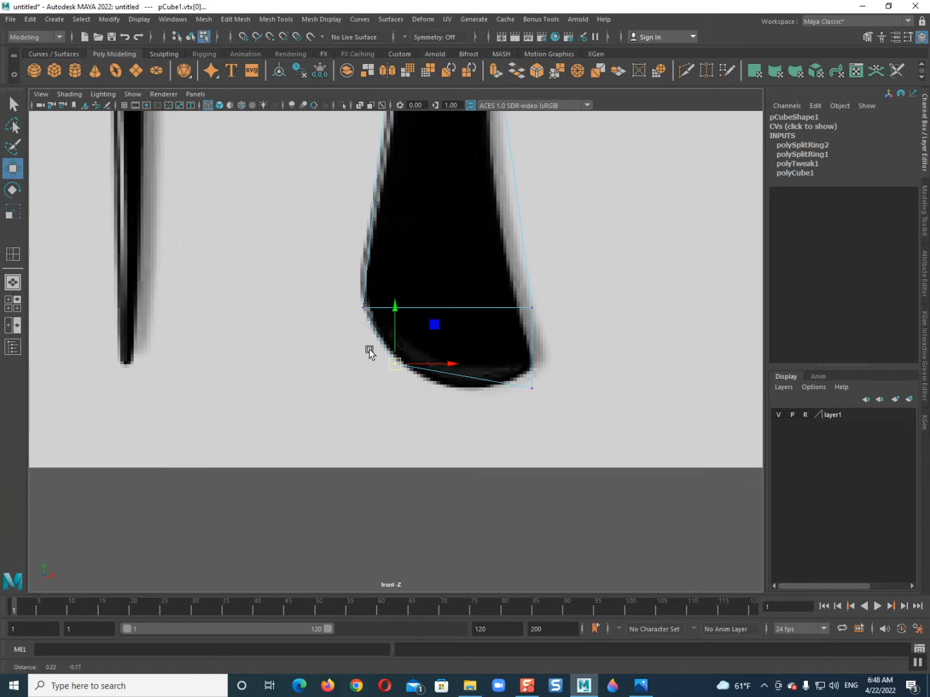
pyautogui.keyDown('alt'); pyautogui.moveTo(369, 351); pyautogui.dragTo(361, 339, button='middle'); pyautogui.keyUp('alt')
pyautogui.moveTo(394, 363); pyautogui.dragTo(441, 381)
pyautogui.click(525, 376)
pyautogui.moveTo(533, 381); pyautogui.dragTo(536, 350)
# Step: Insert an edge loop across the handle's rounded base, midway between the lowest existing loop and the bottom edge
pyautogui.moveTo(467, 312); pyautogui.dragTo(548, 251, button='right')
pyautogui.press('g')
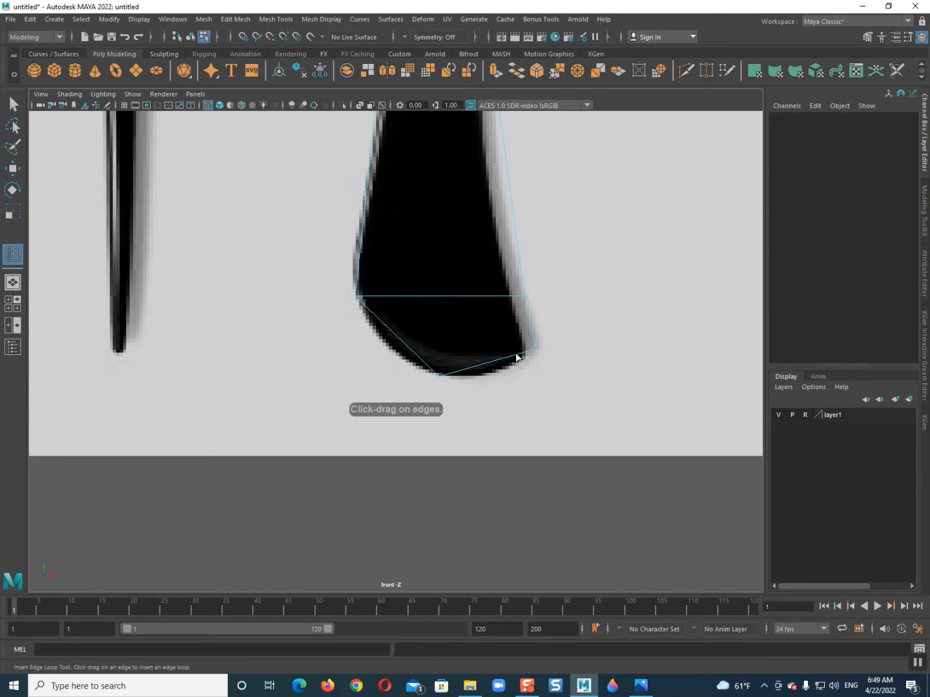
pyautogui.click(529, 319)
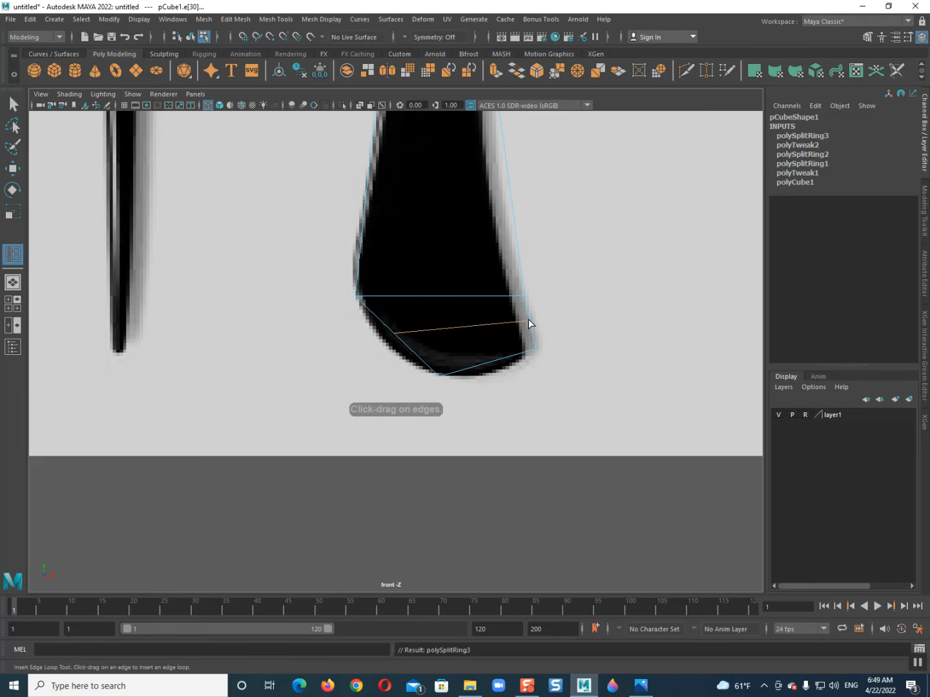
pyautogui.press('q')
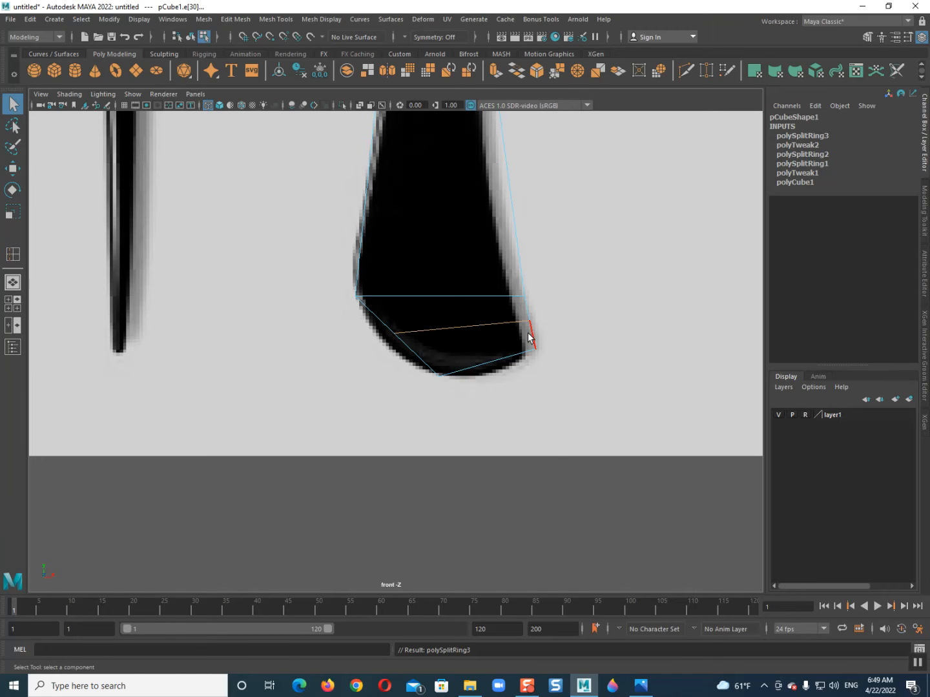
# Step: Move the new loop's vertices and the bottom right corner vertices to follow the rounded end of the handle
pyautogui.moveTo(515, 299); pyautogui.dragTo(425, 276, button='right')
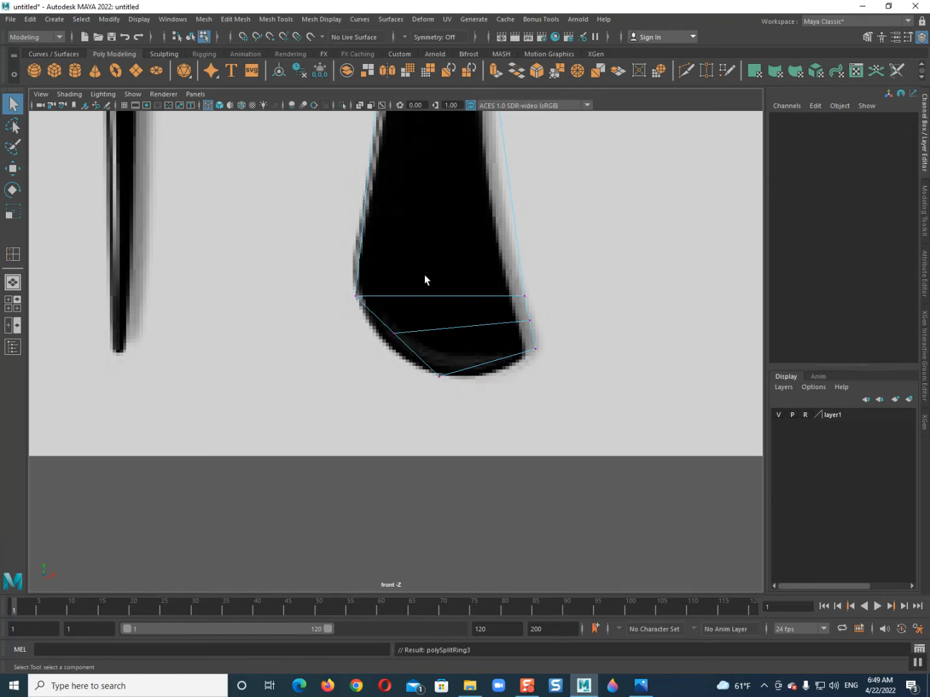
pyautogui.click(395, 336)
pyautogui.press('w')
pyautogui.moveTo(394, 339); pyautogui.dragTo(391, 354)
pyautogui.click(534, 349)
pyautogui.moveTo(534, 350); pyautogui.dragTo(502, 373)
pyautogui.click(530, 321)
pyautogui.moveTo(530, 322); pyautogui.dragTo(531, 349)
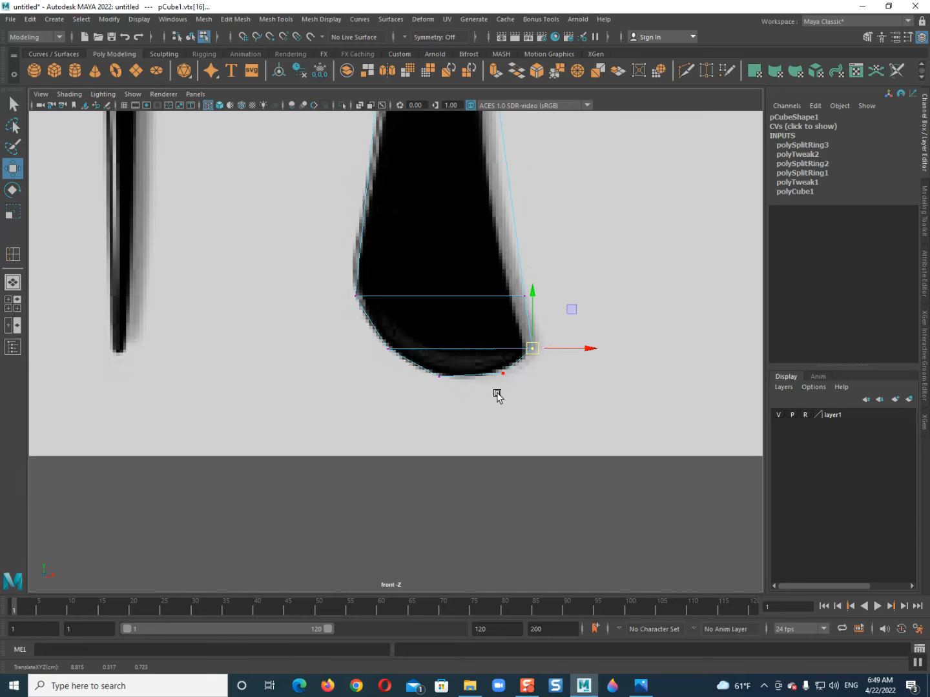
# Step: Insert two more horizontal edge loops in the handle between its wide base and narrow neck
pyautogui.scroll(2, 497, 396)
pyautogui.keyDown('alt'); pyautogui.moveTo(538, 321); pyautogui.dragTo(509, 412, button='middle'); pyautogui.keyUp('alt')
pyautogui.moveTo(481, 291); pyautogui.dragTo(593, 219, button='right')
pyautogui.keyDown('shift'); pyautogui.moveTo(494, 257); pyautogui.dragTo(462, 284, button='right'); pyautogui.keyUp('shift')
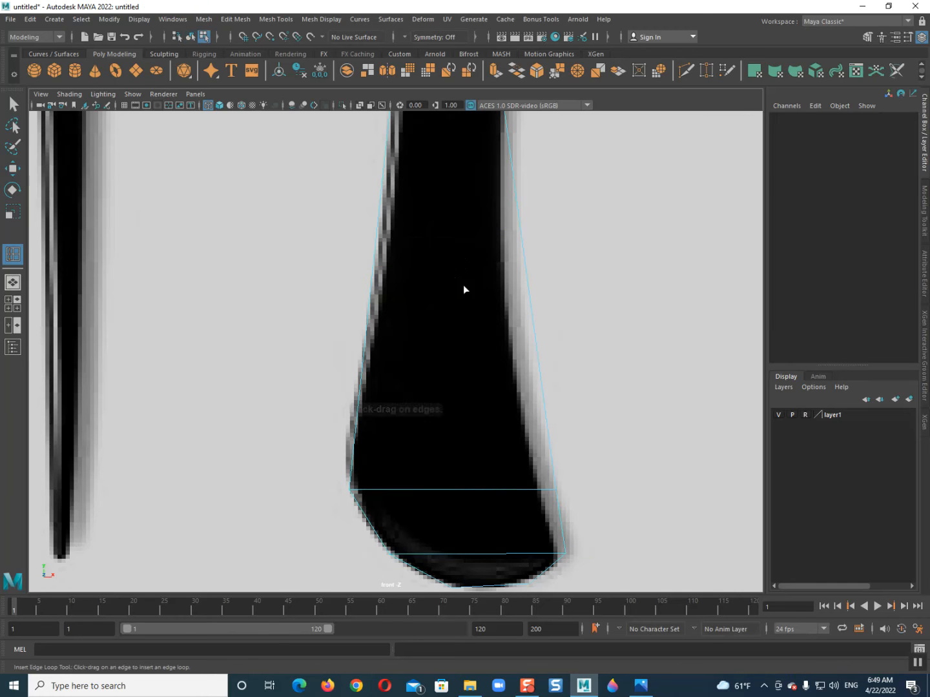
pyautogui.click(540, 387)
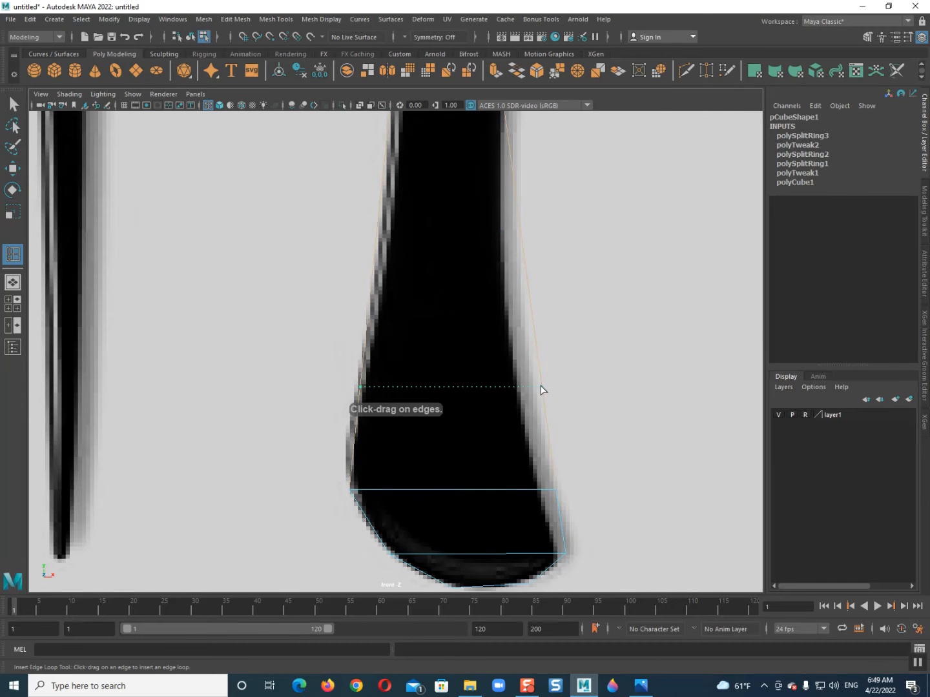
pyautogui.click(524, 246)
# Step: Move the right-side vertices of the two new loops inward to match the handle's curved right edge
pyautogui.press('q')
pyautogui.moveTo(520, 228); pyautogui.dragTo(337, 195, button='right')
pyautogui.moveTo(486, 357)
pyautogui.mouseDown()
pyautogui.moveTo(589, 416)
pyautogui.moveTo(554, 393)
pyautogui.mouseUp()
pyautogui.press('w')
pyautogui.keyDown('alt'); pyautogui.moveTo(555, 393); pyautogui.dragTo(536, 432, button='middle'); pyautogui.keyUp('alt')
pyautogui.moveTo(489, 312); pyautogui.dragTo(555, 333)
pyautogui.keyDown('alt'); pyautogui.moveTo(550, 331); pyautogui.dragTo(523, 456, button='middle'); pyautogui.keyUp('alt')
# Step: Move the mesh's top corner vertices and left neck vertices onto the handle's outline below the teeth
pyautogui.moveTo(514, 235); pyautogui.dragTo(506, 290)
pyautogui.moveTo(278, 256); pyautogui.dragTo(386, 311)
pyautogui.moveTo(347, 241); pyautogui.dragTo(353, 215)
pyautogui.moveTo(376, 266); pyautogui.dragTo(426, 257)
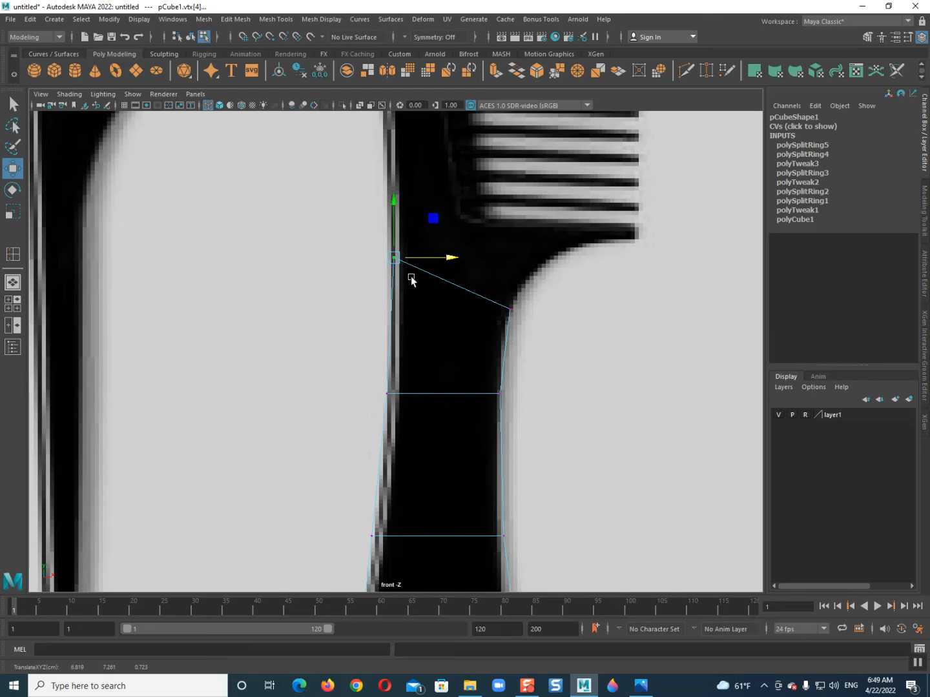
pyautogui.moveTo(384, 401); pyautogui.dragTo(416, 395)
pyautogui.click(402, 390)
# Step: Extrude the mesh's sloped top face sideways toward the curve beneath the comb's teeth
pyautogui.keyDown('alt'); pyautogui.moveTo(408, 416); pyautogui.dragTo(443, 481, button='middle'); pyautogui.keyUp('alt')
pyautogui.moveTo(423, 431); pyautogui.dragTo(426, 393, button='right')
pyautogui.moveTo(390, 404); pyautogui.dragTo(506, 406)
pyautogui.moveTo(506, 407); pyautogui.dragTo(641, 476)
pyautogui.click(424, 396)
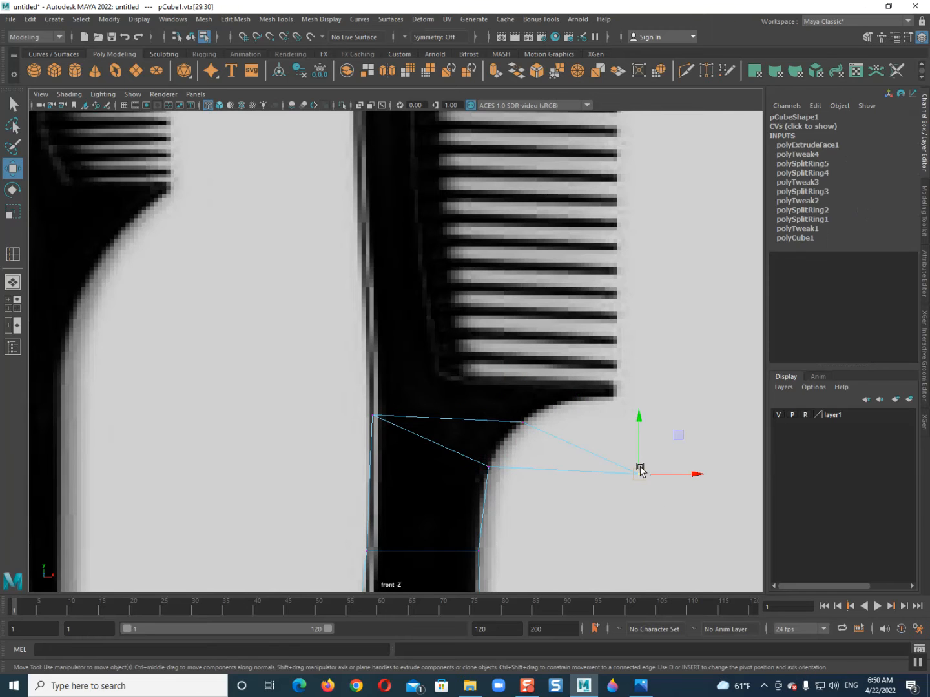
# Step: Move the extruded section's lower outer vertices onto the curved outline beneath the teeth
pyautogui.click(677, 473)
pyautogui.moveTo(656, 474); pyautogui.dragTo(498, 447)
pyautogui.scroll(4, 490, 445)
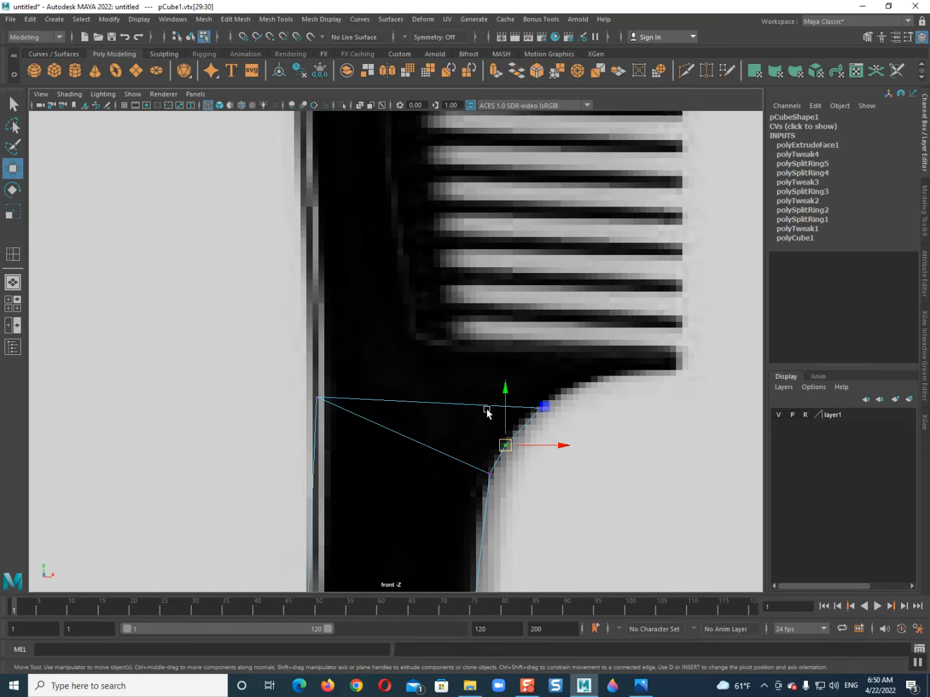
pyautogui.moveTo(501, 416)
pyautogui.mouseDown()
pyautogui.moveTo(506, 384)
pyautogui.moveTo(509, 399)
pyautogui.mouseUp()
# Step: Flatten the slanted top face vertically and extrude it up to the level just below the lowest tooth
pyautogui.moveTo(450, 395); pyautogui.dragTo(448, 397, button='right')
pyautogui.click(459, 407)
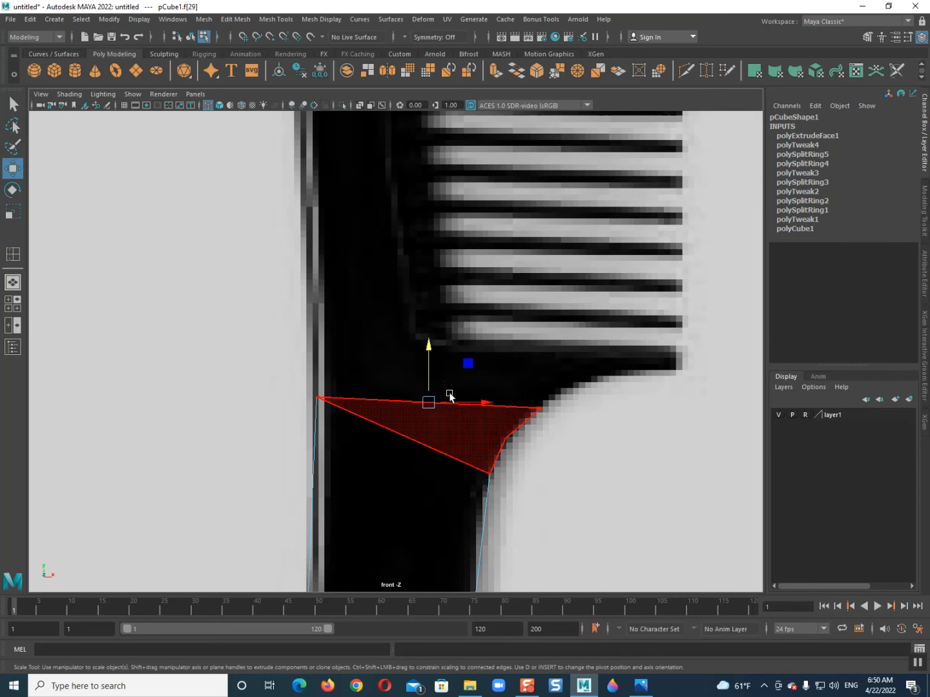
pyautogui.press('r')
pyautogui.moveTo(428, 350); pyautogui.dragTo(428, 441)
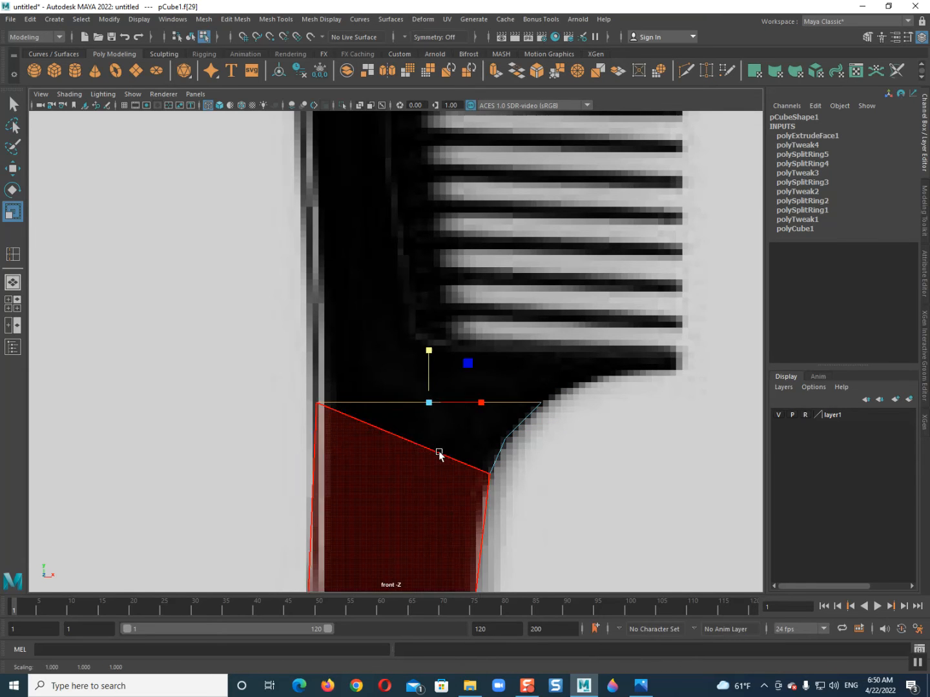
pyautogui.hotkey('ctrl', 'e')
pyautogui.moveTo(426, 359); pyautogui.dragTo(429, 307)
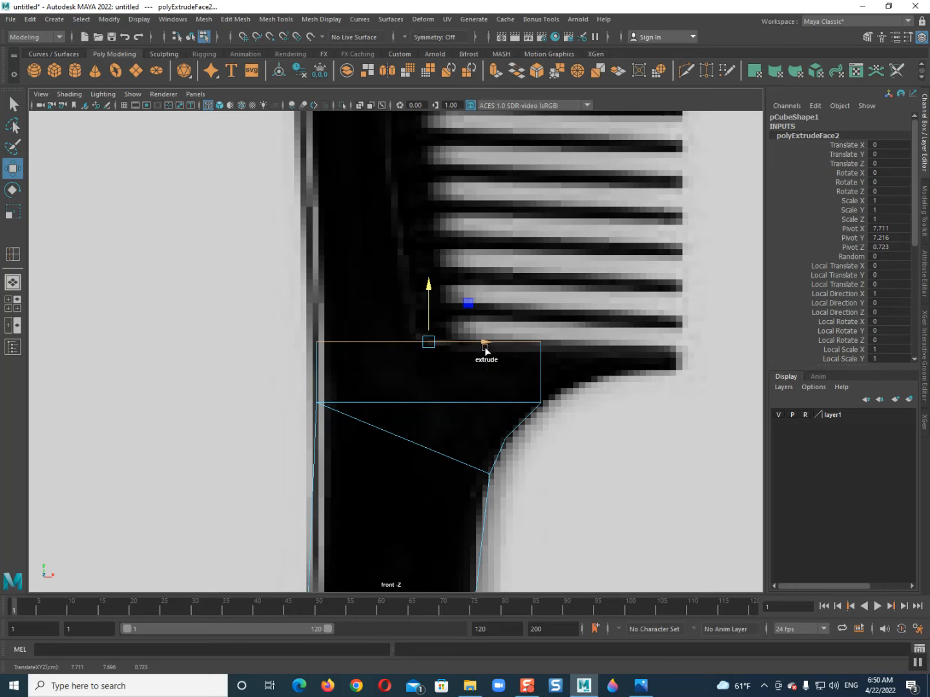
# Step: Extrude the right side face of the new top block out to the comb's right edge
pyautogui.rightClick(514, 352)
pyautogui.click(514, 373)
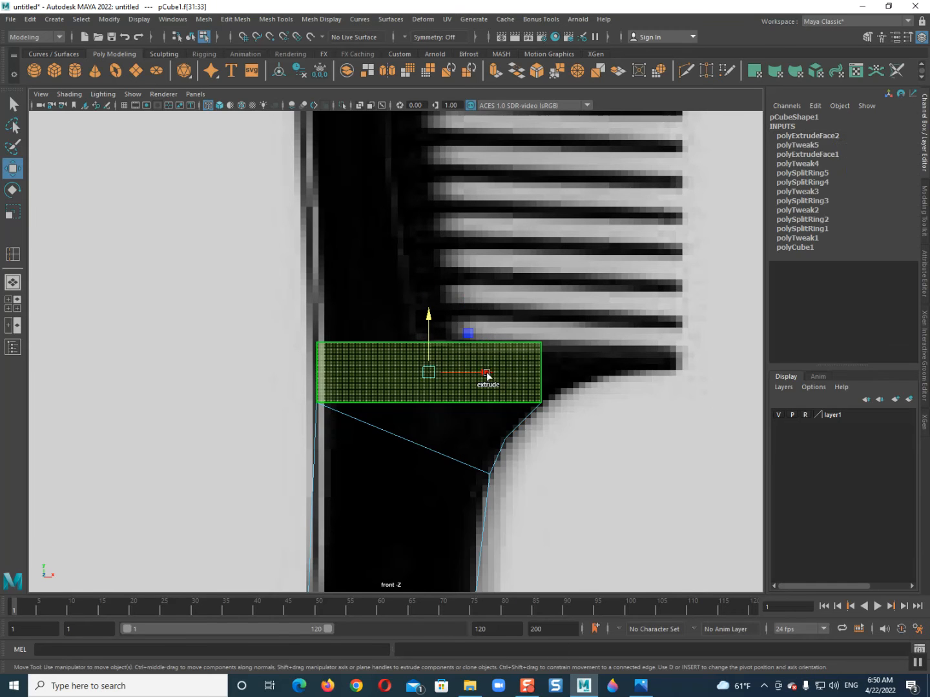
pyautogui.click(541, 372)
pyautogui.keyDown('shift'); pyautogui.moveTo(566, 375); pyautogui.dragTo(710, 409); pyautogui.keyUp('shift')
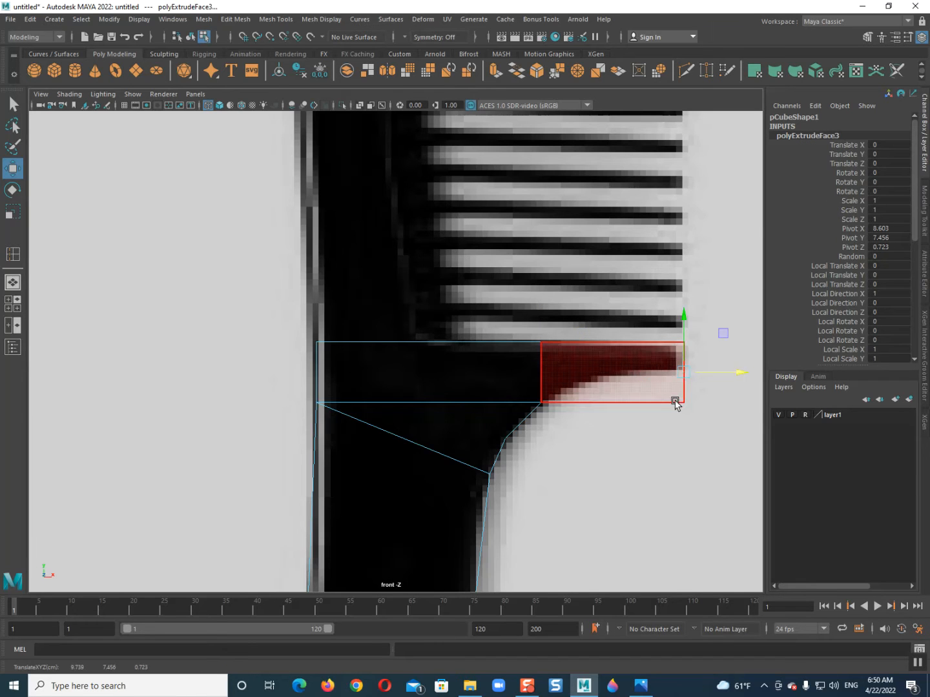
# Step: Insert two vertical edge loops in the sideways extension beneath the lowest tooth
pyautogui.scroll(5, 575, 363)
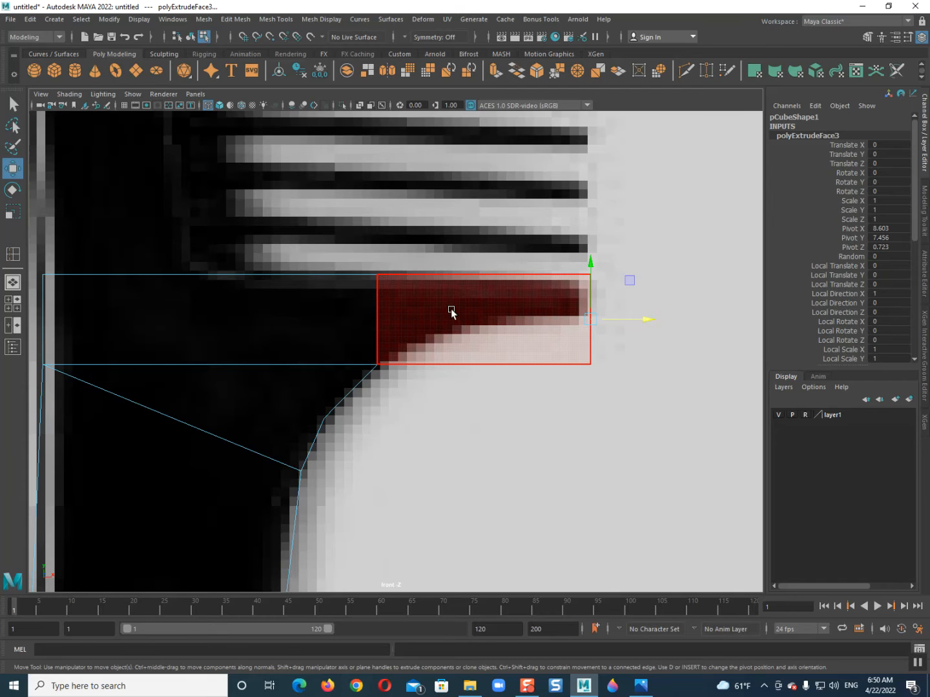
pyautogui.keyDown('shift'); pyautogui.rightClick(451, 311); pyautogui.keyUp('shift')
pyautogui.moveTo(452, 311); pyautogui.dragTo(496, 275, button='right')
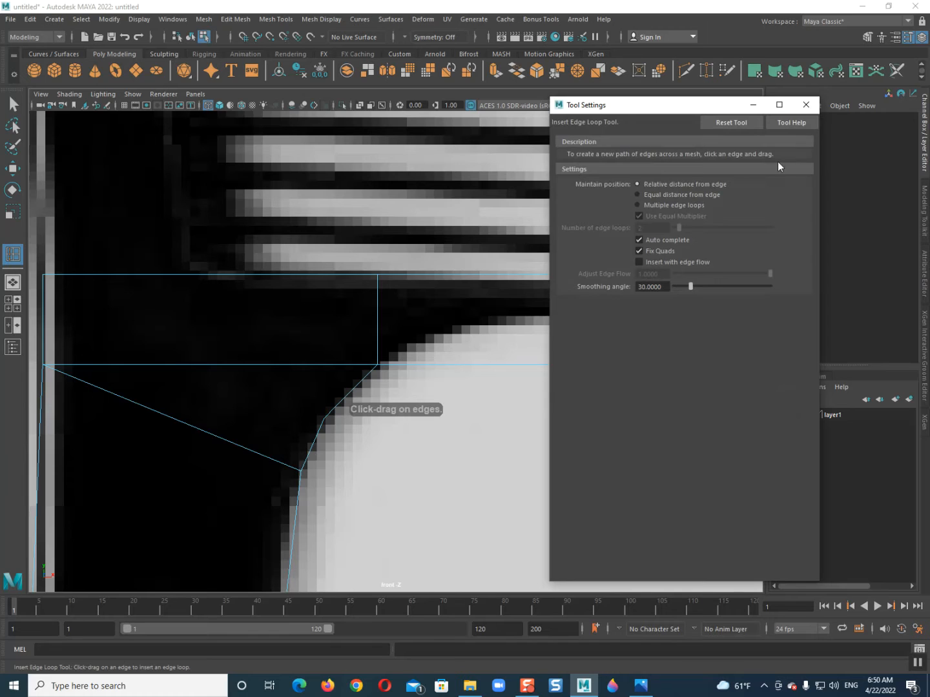
pyautogui.click(806, 104)
pyautogui.click(465, 365)
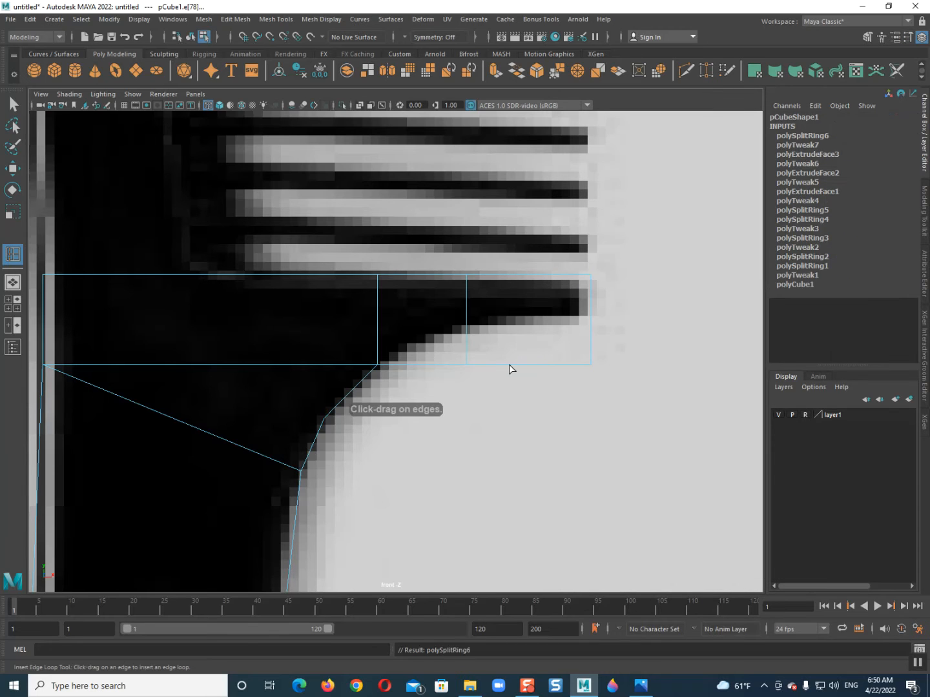
pyautogui.click(548, 370)
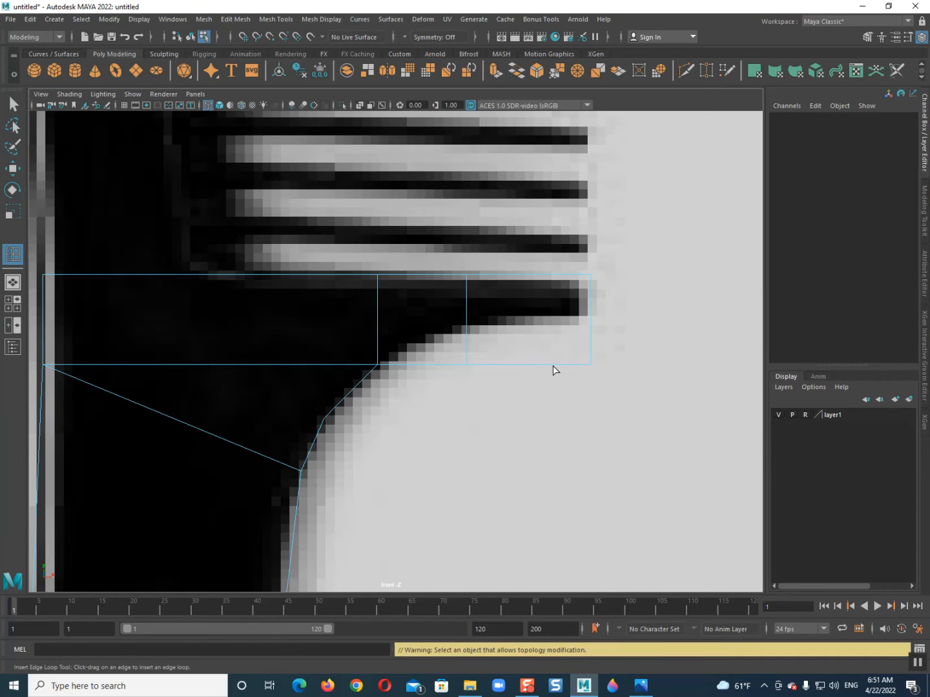
pyautogui.click(554, 367)
# Step: Raise the extension's lower vertices to the underside of the comb's thick bottom tooth
pyautogui.press('q')
pyautogui.moveTo(413, 307); pyautogui.dragTo(563, 402)
pyautogui.press('w')
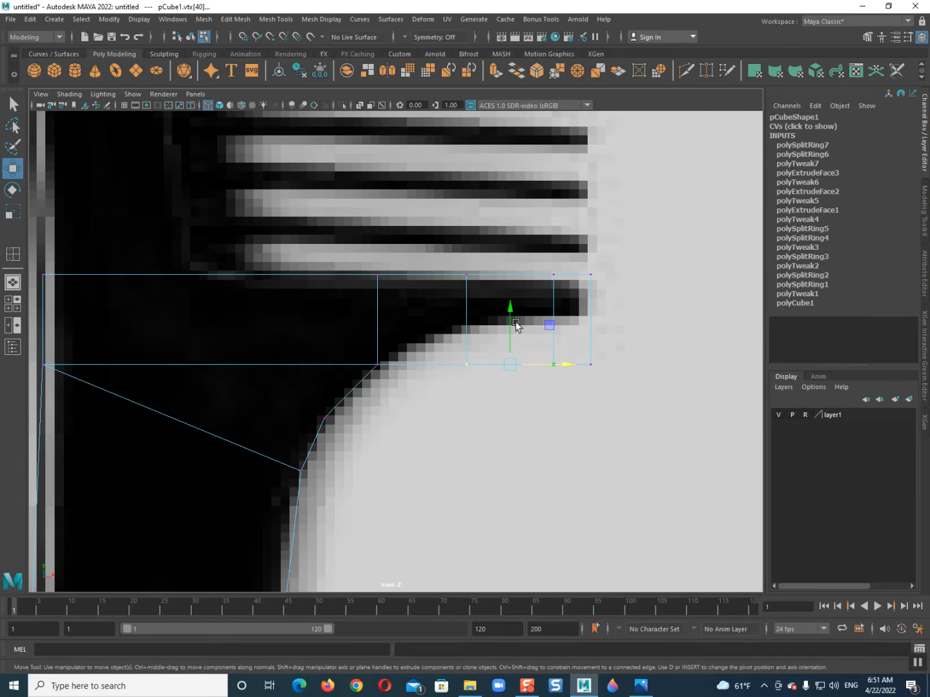
pyautogui.moveTo(439, 346); pyautogui.dragTo(592, 386)
pyautogui.moveTo(528, 310); pyautogui.dragTo(529, 270)
# Step: Fit the extension's lower loop vertices to the curved underside and its end vertices to the thick tooth's tip
pyautogui.click(467, 323)
pyautogui.moveTo(466, 322); pyautogui.dragTo(432, 336)
pyautogui.moveTo(511, 307); pyautogui.dragTo(520, 330)
pyautogui.moveTo(574, 308); pyautogui.dragTo(608, 352)
pyautogui.moveTo(584, 265); pyautogui.dragTo(597, 331)
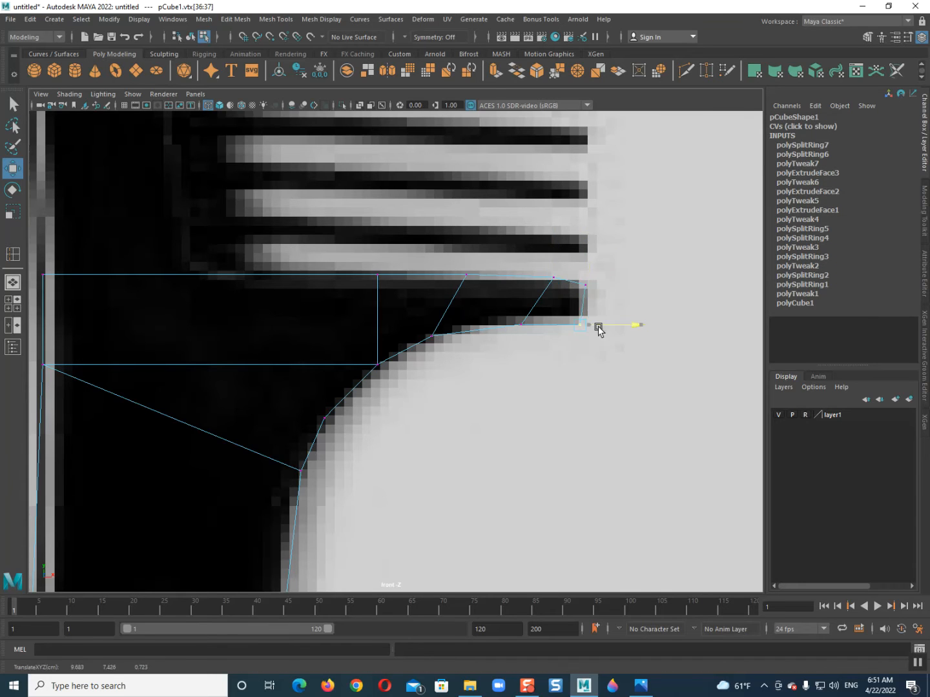
# Step: Insert a vertical edge loop through the block below the teeth, in line with the roots of the teeth
pyautogui.scroll(-5, 516, 349)
pyautogui.scroll(1, 451, 351)
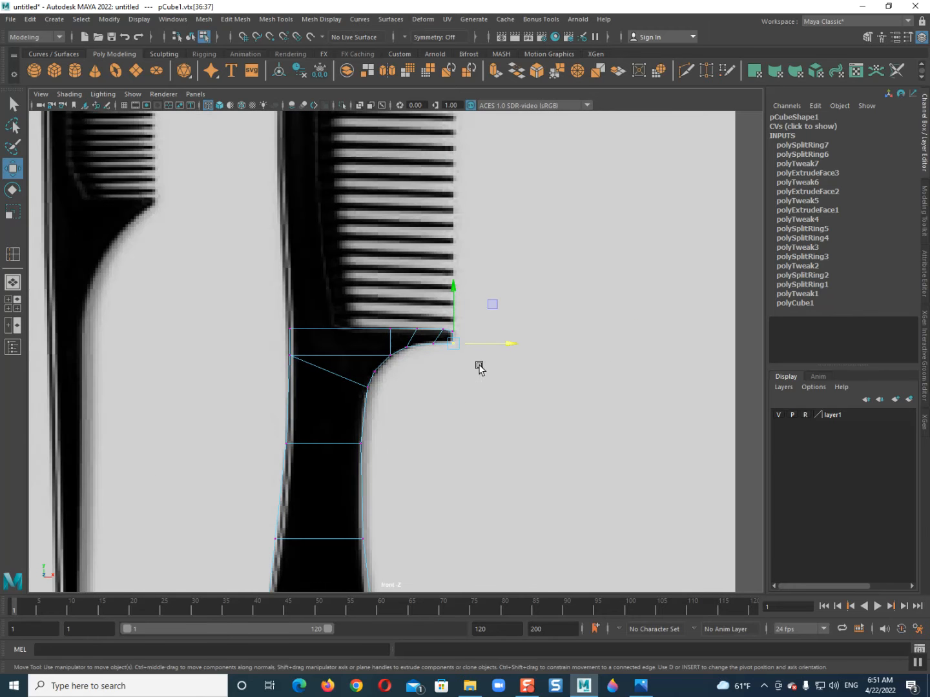
pyautogui.rightClick(413, 334)
pyautogui.click(470, 316)
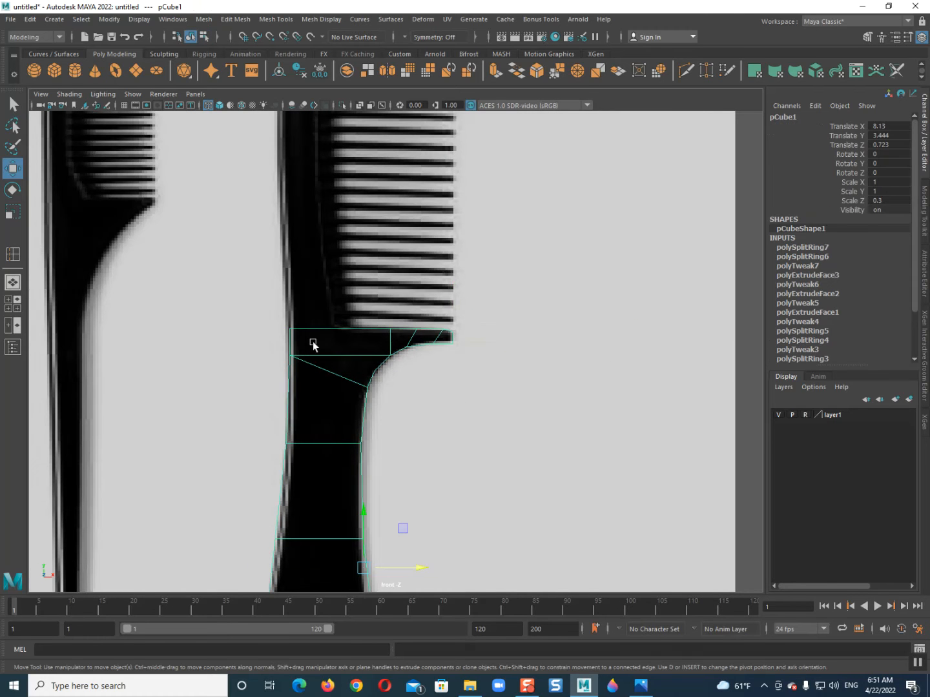
pyautogui.scroll(6, 313, 344)
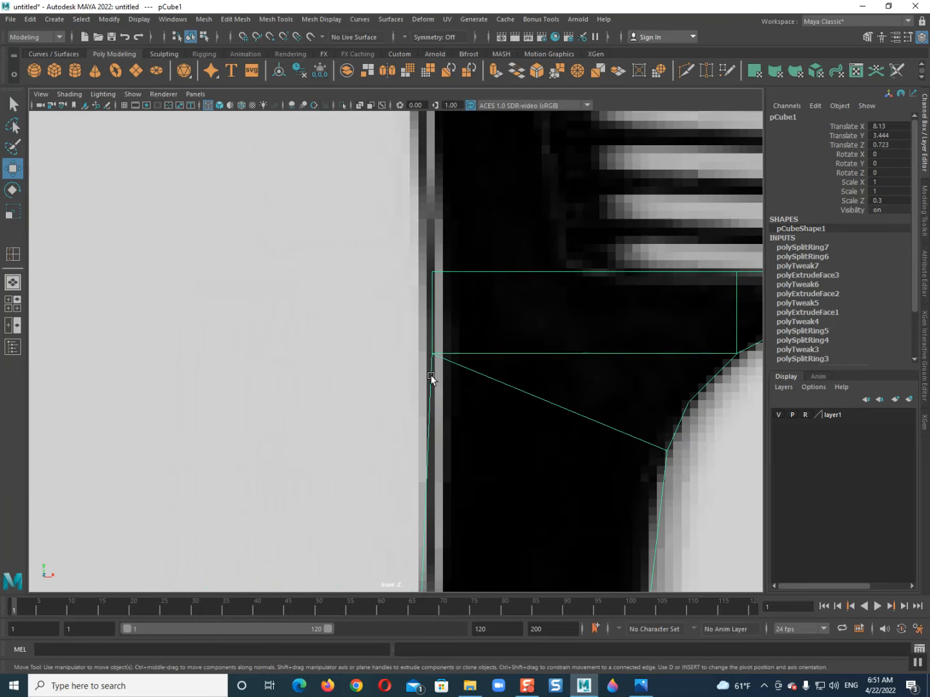
pyautogui.keyDown('shift'); pyautogui.moveTo(511, 284); pyautogui.dragTo(452, 306, button='right'); pyautogui.keyUp('shift')
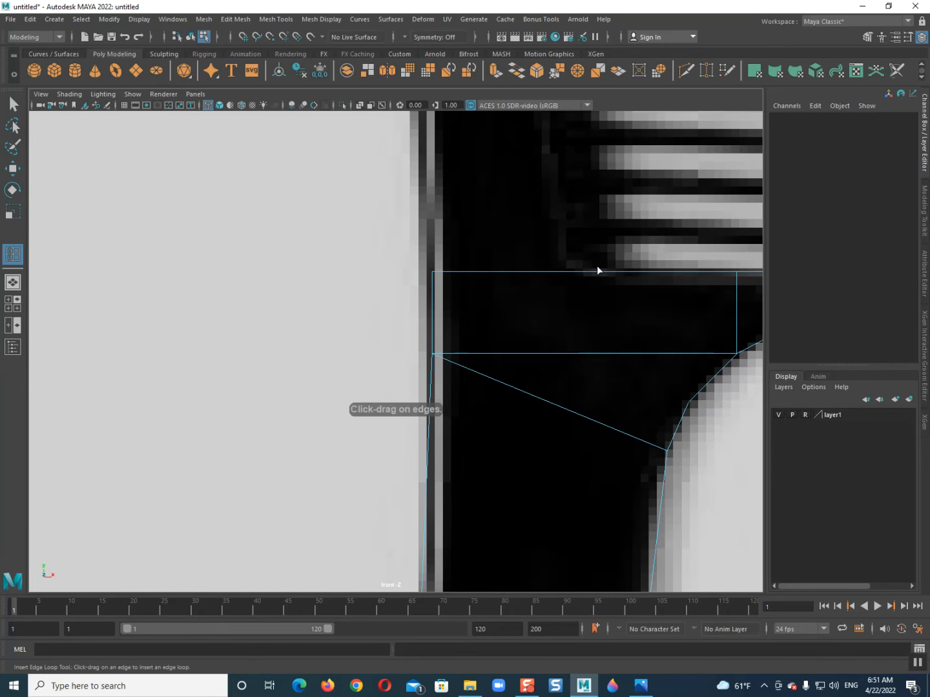
pyautogui.moveTo(610, 272); pyautogui.dragTo(610, 271)
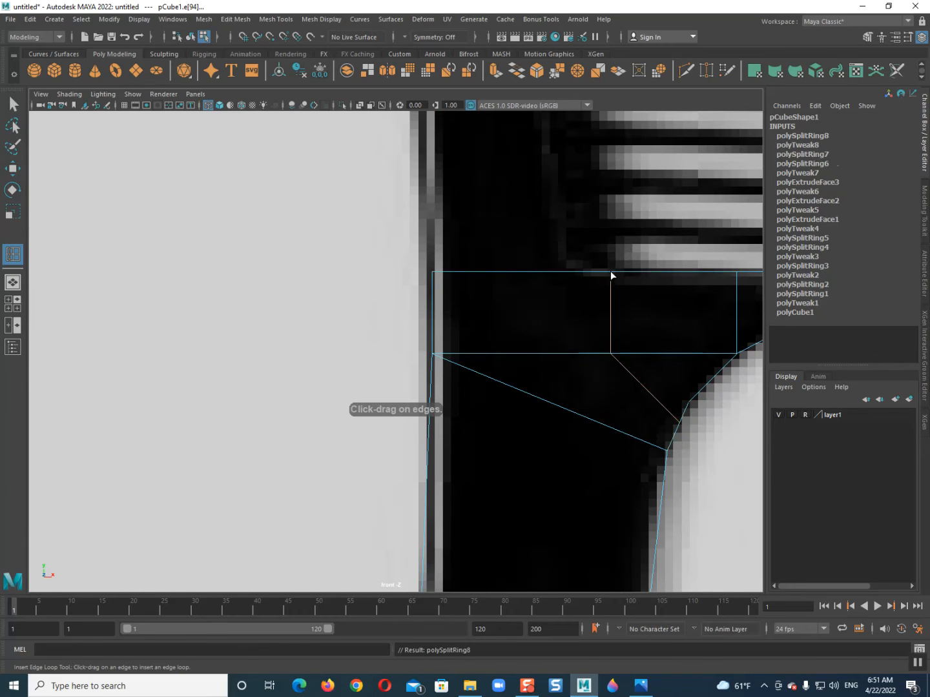
# Step: Extrude the top face left of the teeth up along the comb's spine, ending with a short segment at the upper edge
pyautogui.scroll(-6, 591, 287)
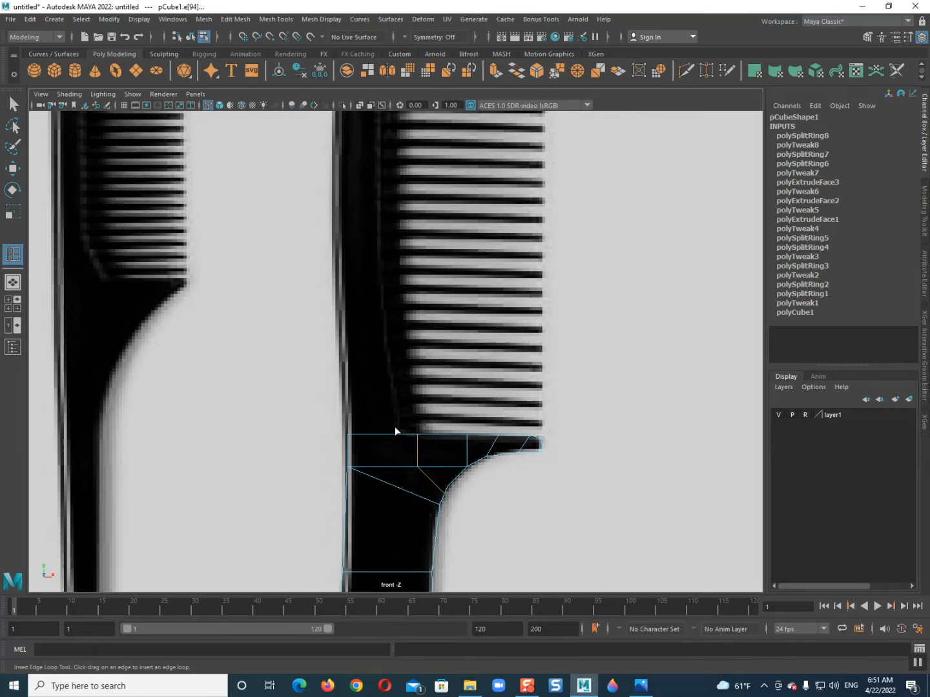
pyautogui.press('q')
pyautogui.moveTo(367, 446); pyautogui.dragTo(366, 401, button='right')
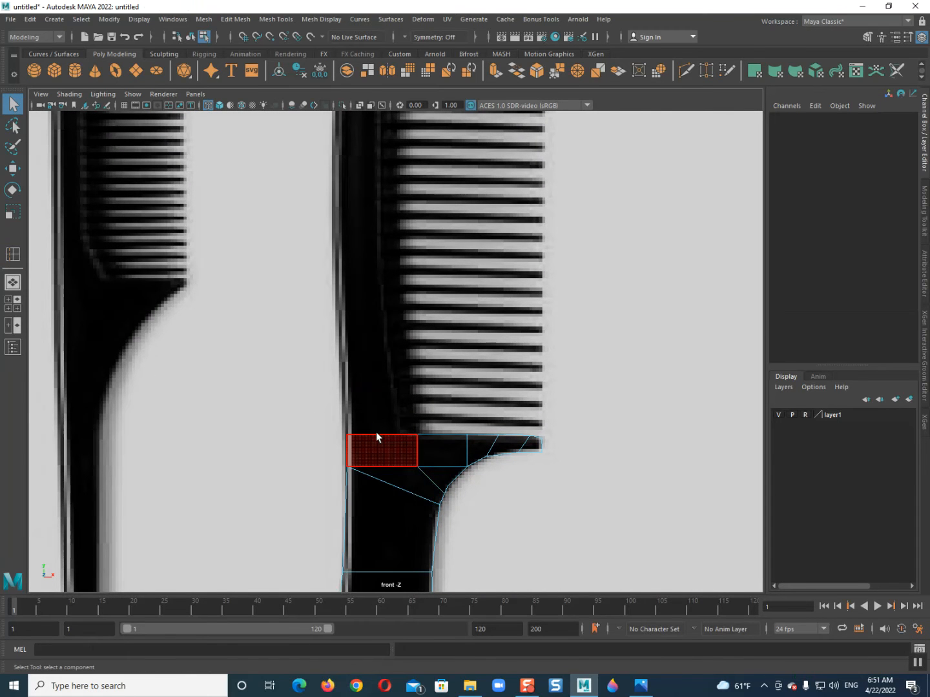
pyautogui.click(381, 445)
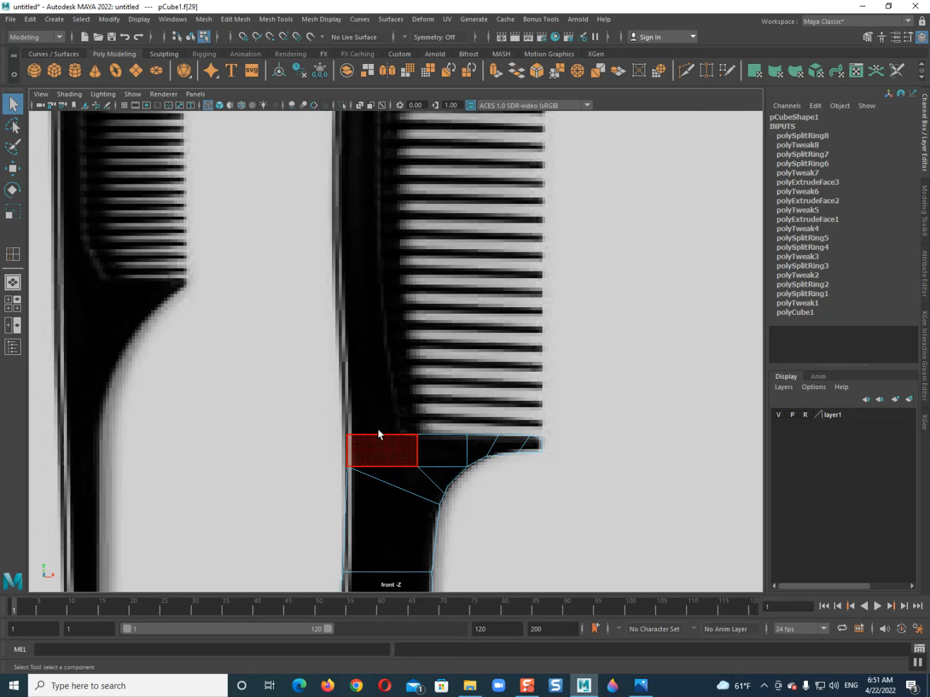
pyautogui.press('w')
pyautogui.keyDown('shift'); pyautogui.moveTo(381, 408); pyautogui.dragTo(381, 148); pyautogui.keyUp('shift')
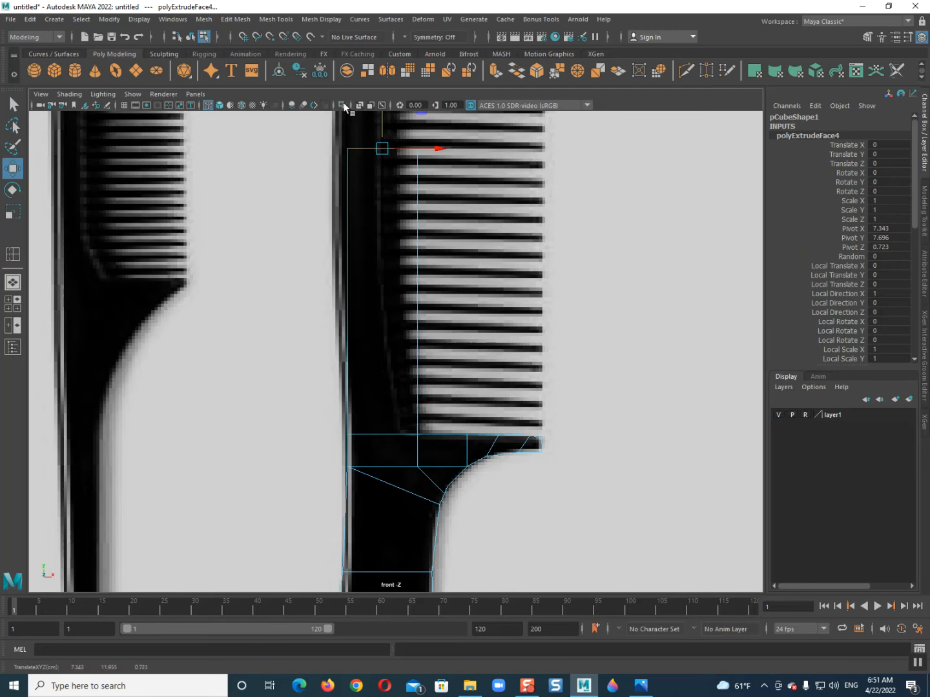
pyautogui.keyDown('alt'); pyautogui.moveTo(378, 187); pyautogui.dragTo(388, 353, button='middle'); pyautogui.keyUp('alt')
pyautogui.moveTo(390, 270); pyautogui.dragTo(389, 82)
pyautogui.keyDown('alt'); pyautogui.moveTo(402, 154); pyautogui.dragTo(422, 289, button='middle'); pyautogui.keyUp('alt')
pyautogui.scroll(1, 413, 242)
pyautogui.moveTo(412, 222); pyautogui.dragTo(411, 180)
# Step: Extrude the right side face of the spine's short end segment along the comb's uppermost thick tooth
pyautogui.click(441, 231)
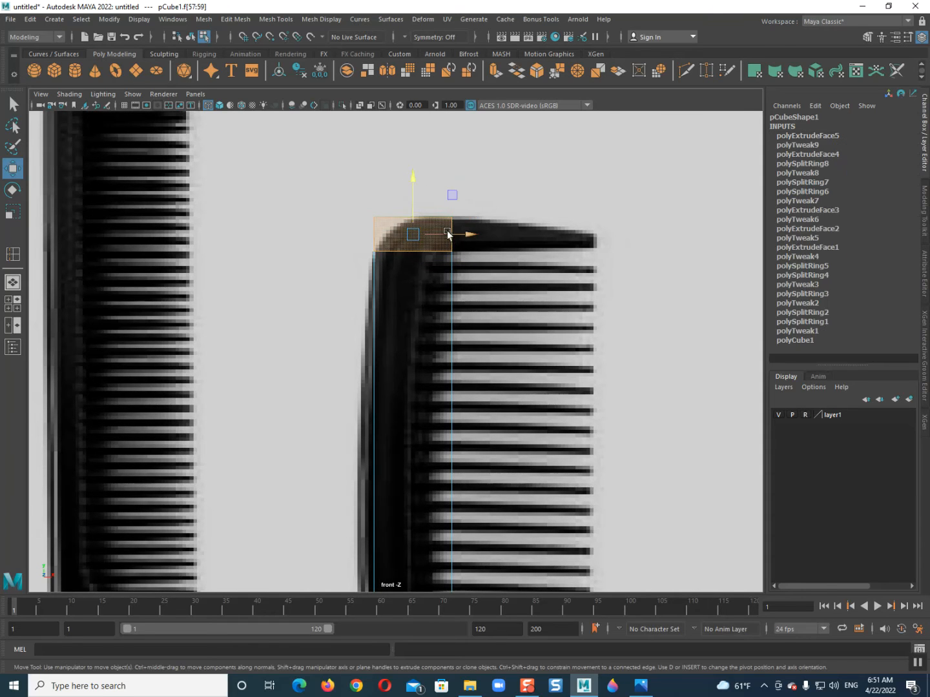
pyautogui.click(452, 233)
pyautogui.keyDown('shift'); pyautogui.moveTo(473, 234); pyautogui.dragTo(601, 235); pyautogui.keyUp('shift')
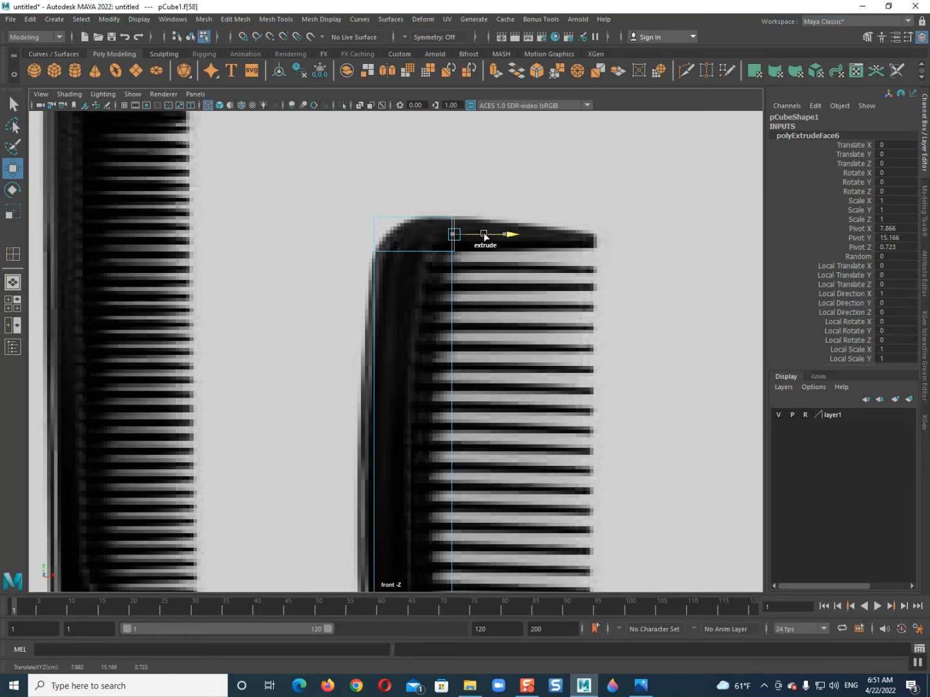
pyautogui.scroll(2, 509, 296)
pyautogui.keyDown('alt'); pyautogui.moveTo(486, 255); pyautogui.dragTo(508, 117, button='middle'); pyautogui.keyUp('alt')
pyautogui.keyDown('alt'); pyautogui.moveTo(403, 421); pyautogui.dragTo(420, 267, button='middle'); pyautogui.keyUp('alt')
pyautogui.scroll(3, 442, 427)
pyautogui.keyDown('alt'); pyautogui.moveTo(442, 426); pyautogui.dragTo(428, 320, button='middle'); pyautogui.keyUp('alt')
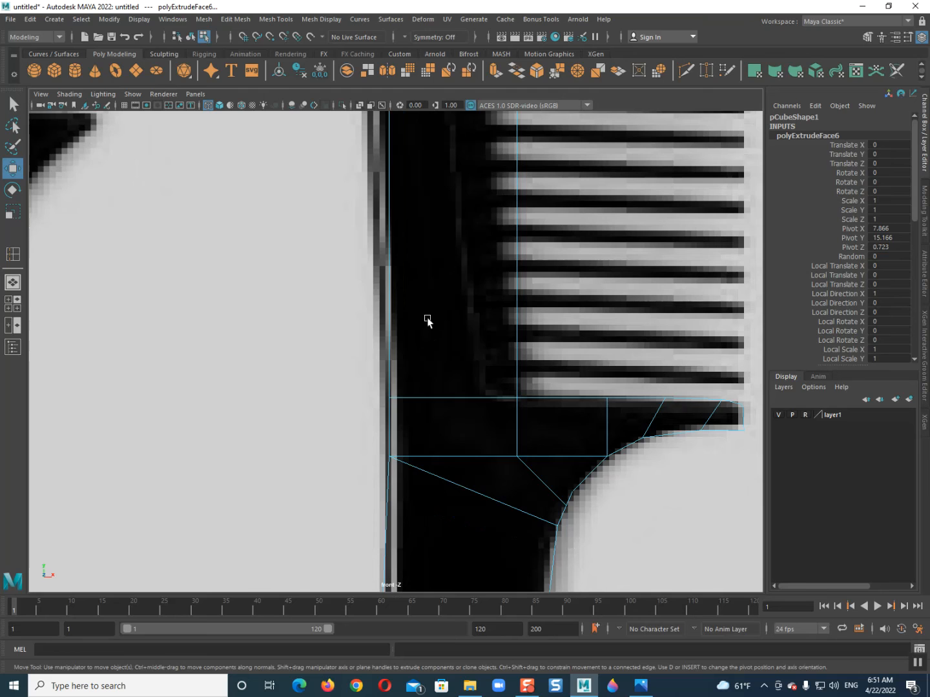
# Step: Configure the Insert Edge Loop tool for multiple edge loops, with 52 as the number of loops
pyautogui.click(456, 326)
pyautogui.keyDown('shift'); pyautogui.moveTo(456, 287); pyautogui.dragTo(410, 292, button='right'); pyautogui.keyUp('shift')
pyautogui.press('F10')
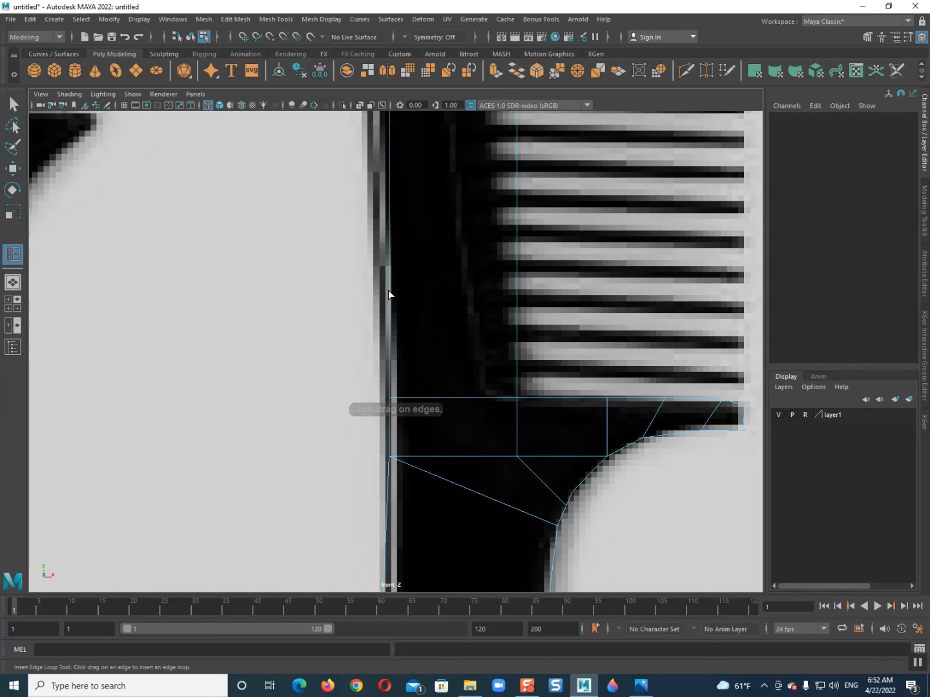
pyautogui.scroll(-5, 429, 308)
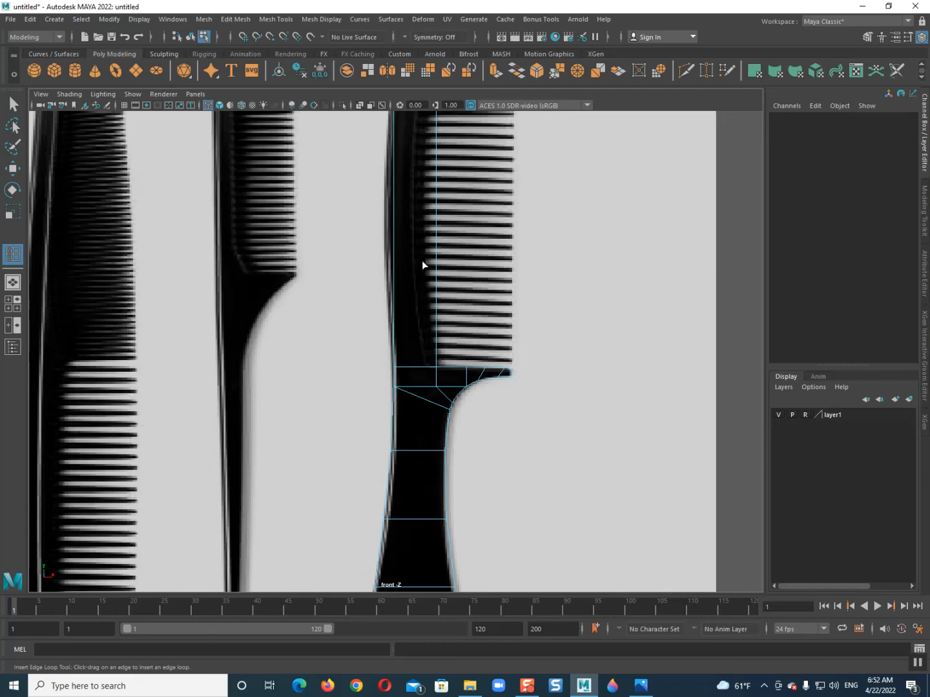
pyautogui.moveTo(418, 243)
pyautogui.keyDown('shift'); pyautogui.mouseDown(button='right')
pyautogui.moveTo(426, 216)
pyautogui.moveTo(399, 237)
pyautogui.mouseUp(button='right'); pyautogui.keyUp('shift')
pyautogui.press('q')
pyautogui.click(428, 217)
pyautogui.click(657, 206)
pyautogui.click(652, 229)
pyautogui.press('BackSpace')
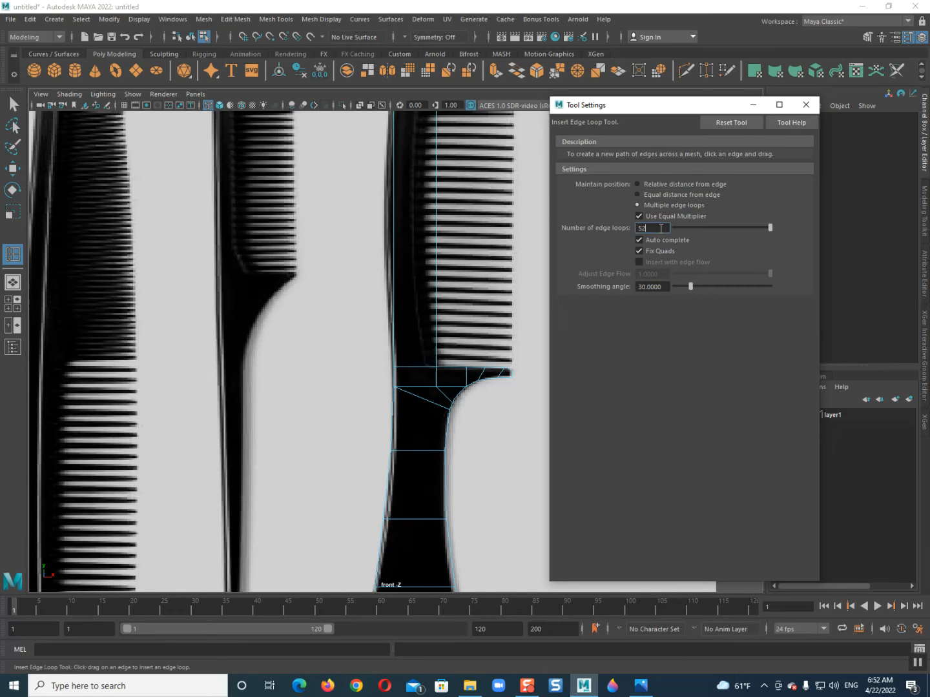
pyautogui.click(805, 105)
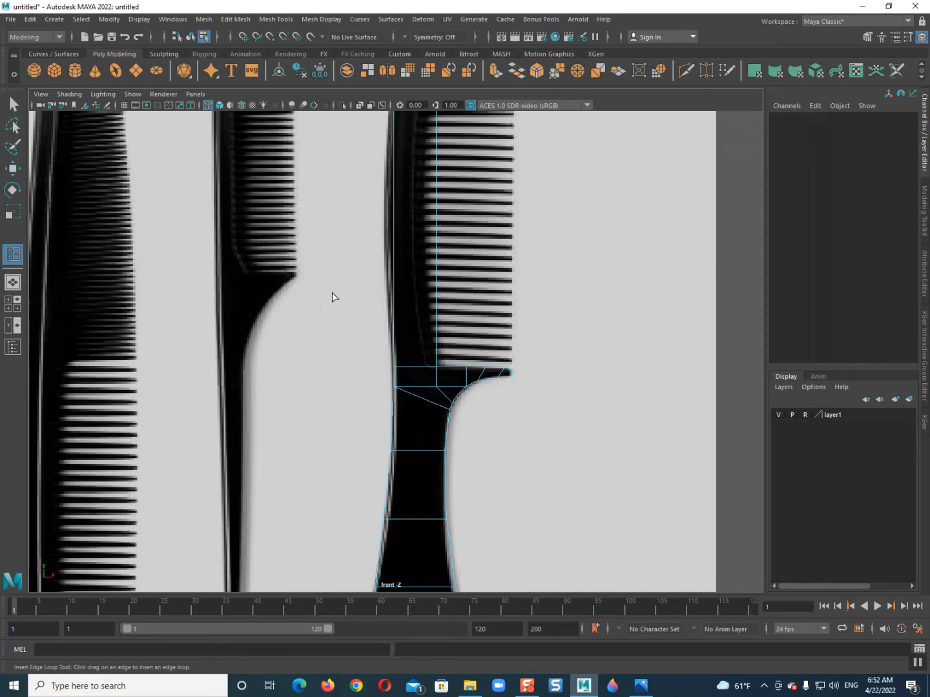
# Step: Insert the evenly spaced horizontal edge loops across the comb's spine beside the teeth
pyautogui.click(438, 330)
pyautogui.keyDown('alt'); pyautogui.moveTo(437, 309); pyautogui.dragTo(439, 394, button='middle'); pyautogui.keyUp('alt')
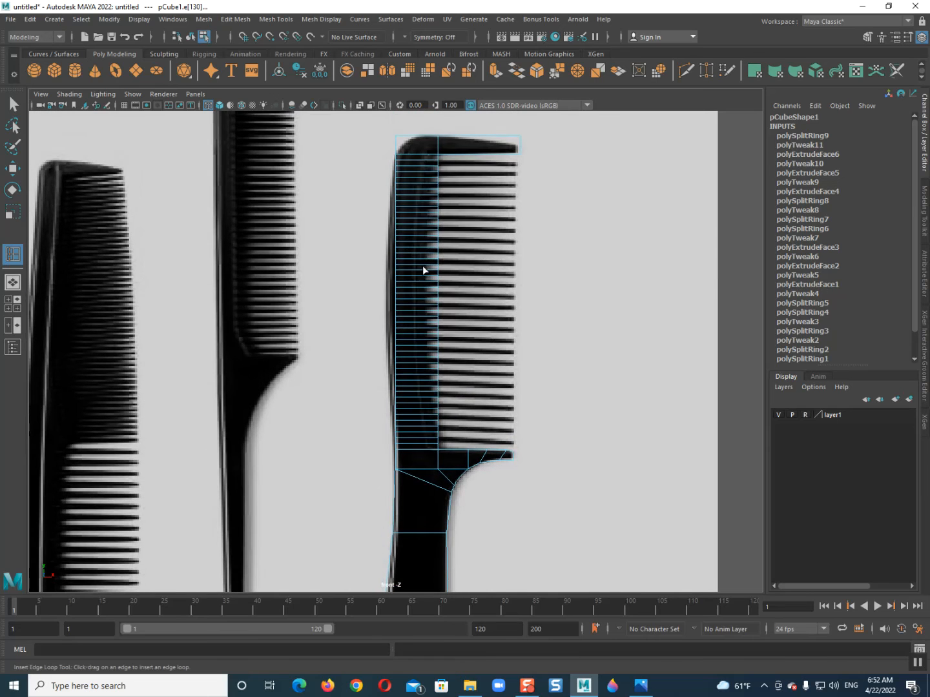
pyautogui.moveTo(422, 265)
pyautogui.keyDown('alt'); pyautogui.mouseDown(button='middle')
pyautogui.moveTo(401, 326)
pyautogui.moveTo(421, 271)
pyautogui.mouseUp(button='middle'); pyautogui.keyUp('alt')
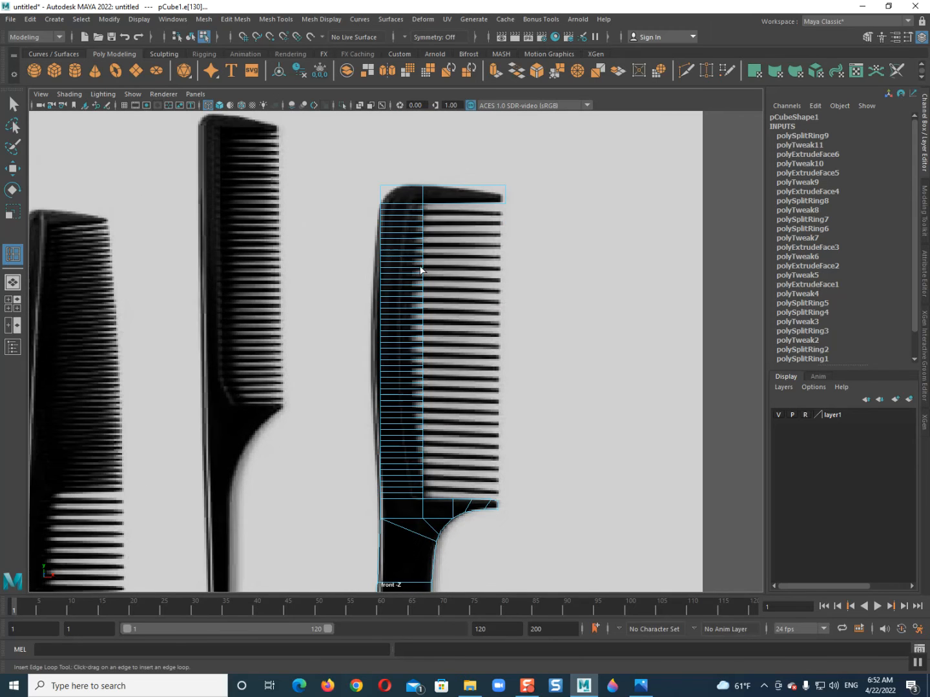
# Step: Move the outer vertices near the spine's lower end slightly outward to the reference edge, using soft selection with a reduced falloff
pyautogui.press('q')
pyautogui.press('F9')
pyautogui.scroll(6, 376, 383)
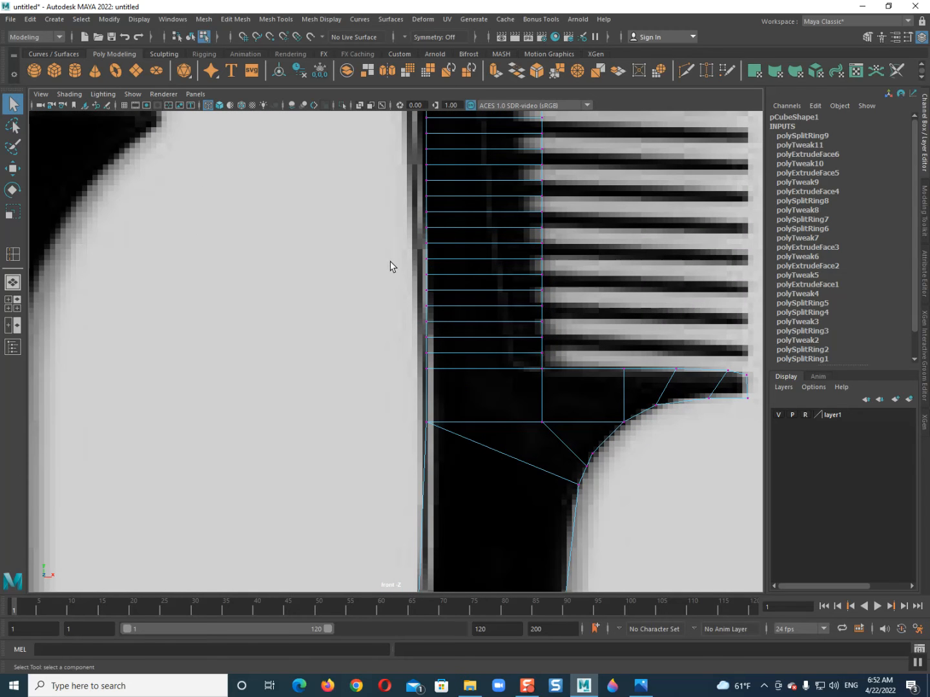
pyautogui.moveTo(414, 261); pyautogui.dragTo(445, 359)
pyautogui.keyDown('alt'); pyautogui.moveTo(413, 327); pyautogui.dragTo(407, 341, button='middle'); pyautogui.keyUp('alt')
pyautogui.press('b')
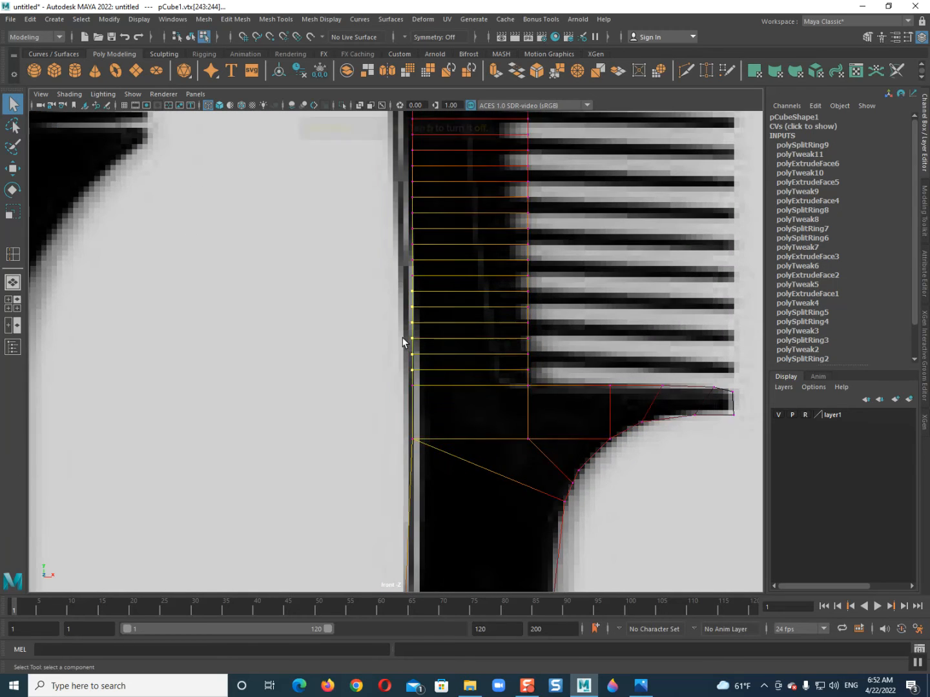
pyautogui.moveTo(431, 319); pyautogui.dragTo(206, 309)
pyautogui.press('w')
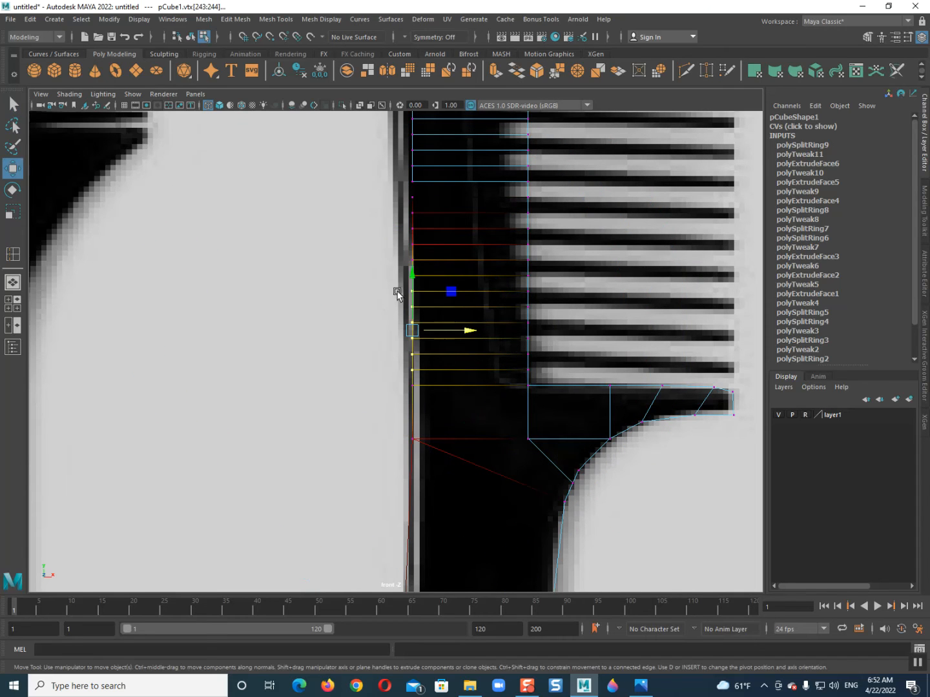
pyautogui.moveTo(446, 328); pyautogui.dragTo(446, 333)
pyautogui.keyDown('alt'); pyautogui.moveTo(426, 265); pyautogui.dragTo(395, 363, button='middle'); pyautogui.keyUp('alt')
# Step: Try to bow the spine's outer edge along the reference outline by moving vertex pairs sideways with soft selection
pyautogui.moveTo(368, 189); pyautogui.dragTo(421, 185)
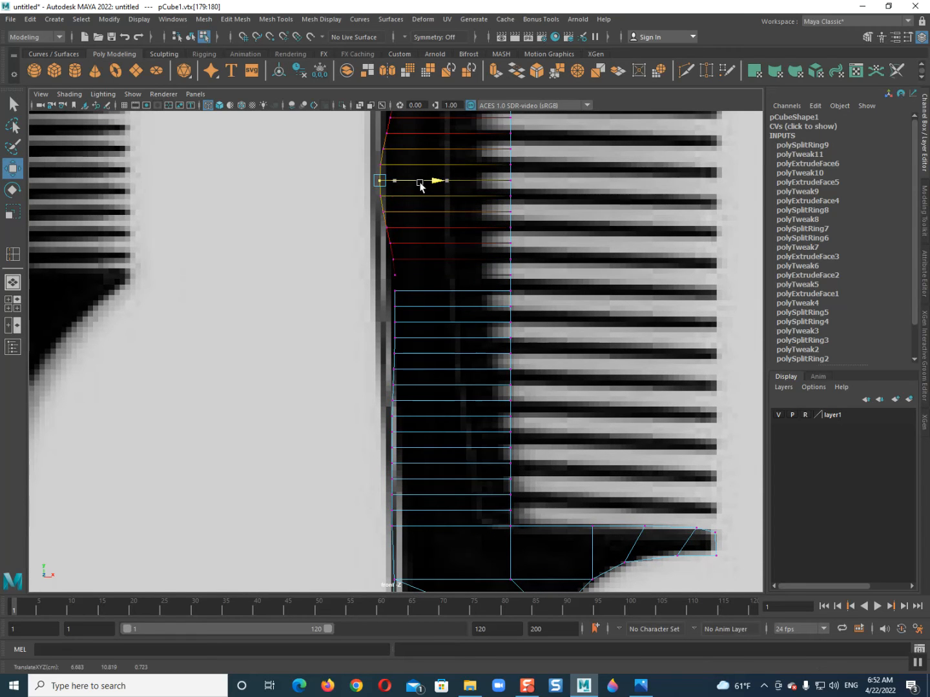
pyautogui.moveTo(363, 272); pyautogui.dragTo(419, 281)
pyautogui.moveTo(381, 336); pyautogui.dragTo(424, 357)
pyautogui.click(417, 355)
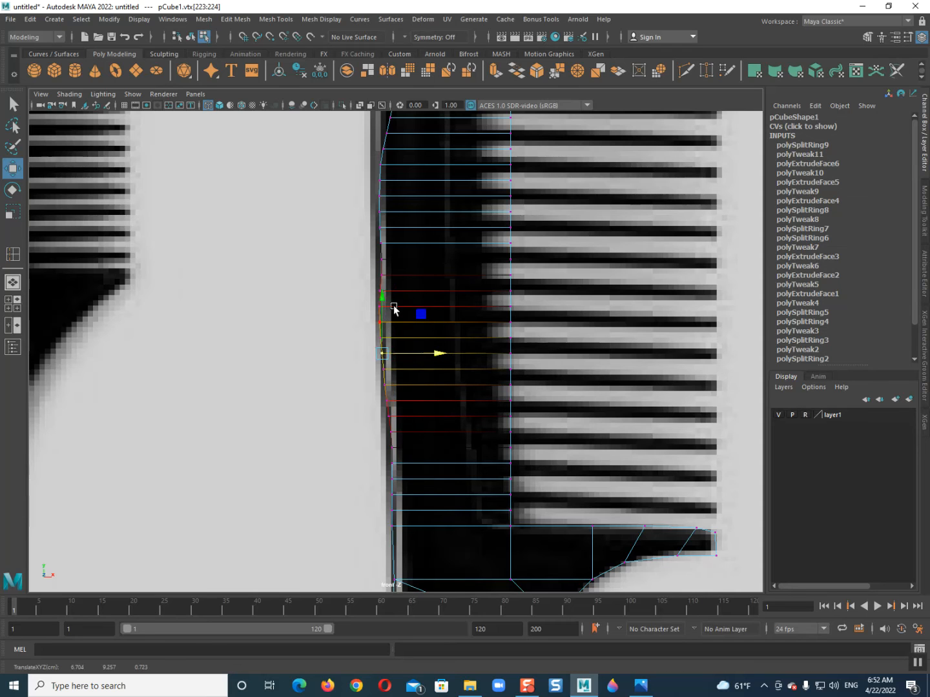
pyautogui.click(380, 259)
pyautogui.moveTo(371, 253); pyautogui.dragTo(414, 265)
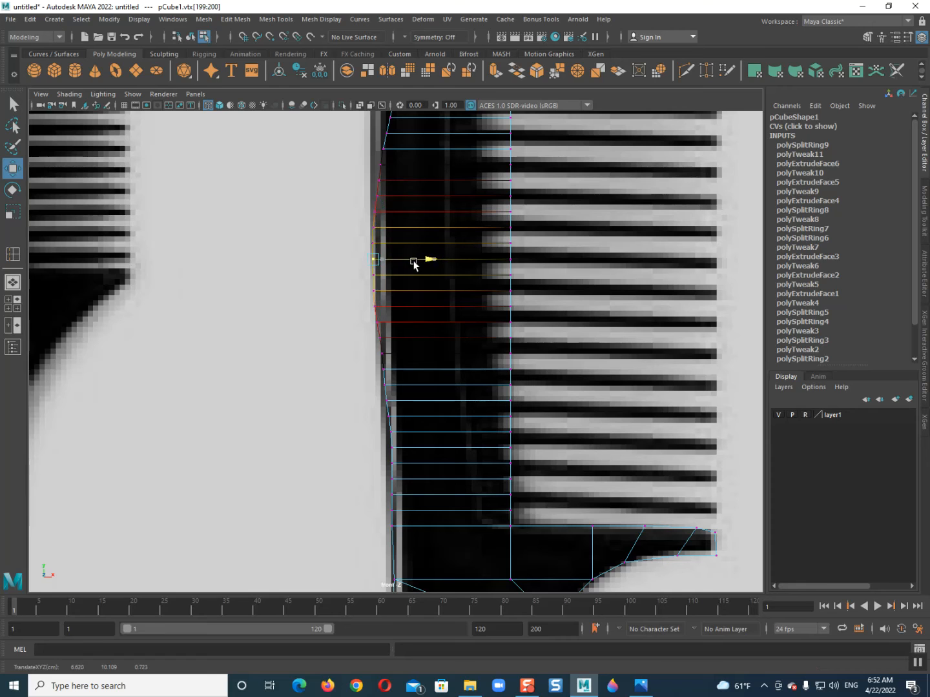
pyautogui.moveTo(380, 470); pyautogui.dragTo(419, 479)
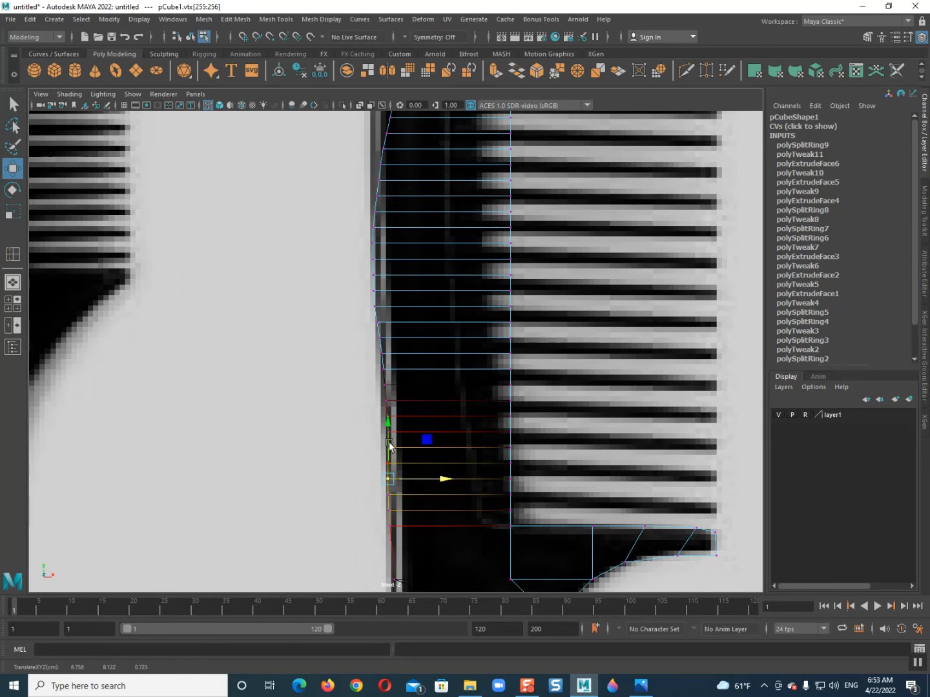
pyautogui.moveTo(382, 422); pyautogui.dragTo(400, 409)
pyautogui.scroll(-2, 386, 397)
# Step: Undo the soft-selection vertex moves made along the spine's outer edge, back to the first pair of the bowing attempt
pyautogui.hotkey('ctrl', 'z')
pyautogui.hotkey('ctrl', 'z')
pyautogui.hotkey('ctrl', 'z')
pyautogui.hotkey('ctrl', 'z')
pyautogui.hotkey('ctrl', 'z')
pyautogui.hotkey('ctrl', 'z')
pyautogui.hotkey('ctrl', 'z')
pyautogui.hotkey('ctrl', 'z')
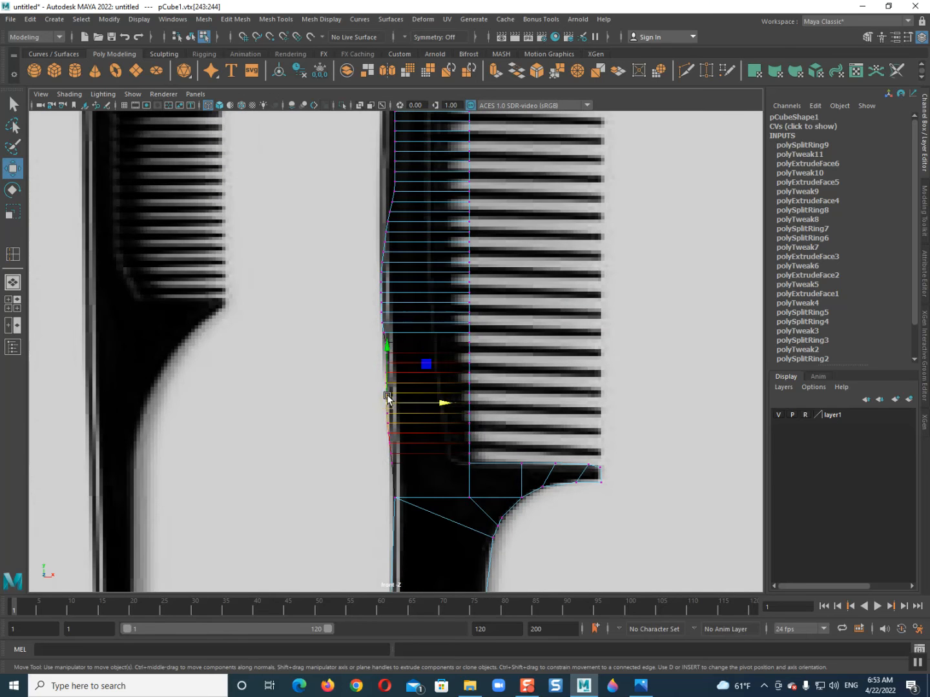
pyautogui.hotkey('ctrl', 'z')
pyautogui.hotkey('ctrl', 'z')
pyautogui.hotkey('ctrl', 'z')
pyautogui.hotkey('ctrl', 'z')
pyautogui.hotkey('ctrl', 'z')
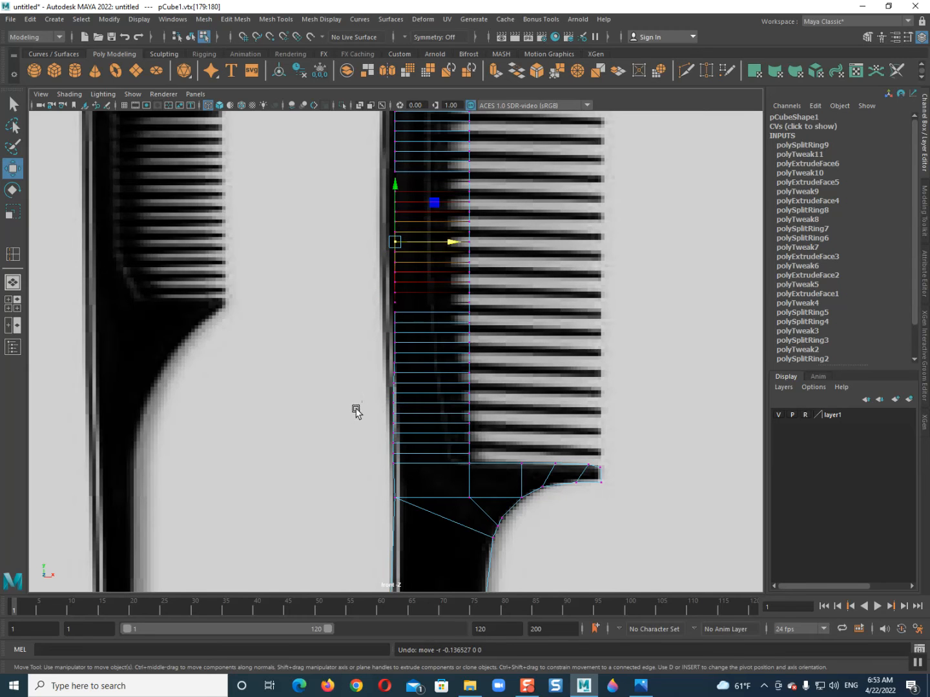
# Step: Try to move the spine's mid-height outer vertices outward with a wider soft-selection falloff, and undo the move
pyautogui.scroll(-3, 384, 342)
pyautogui.scroll(2, 381, 381)
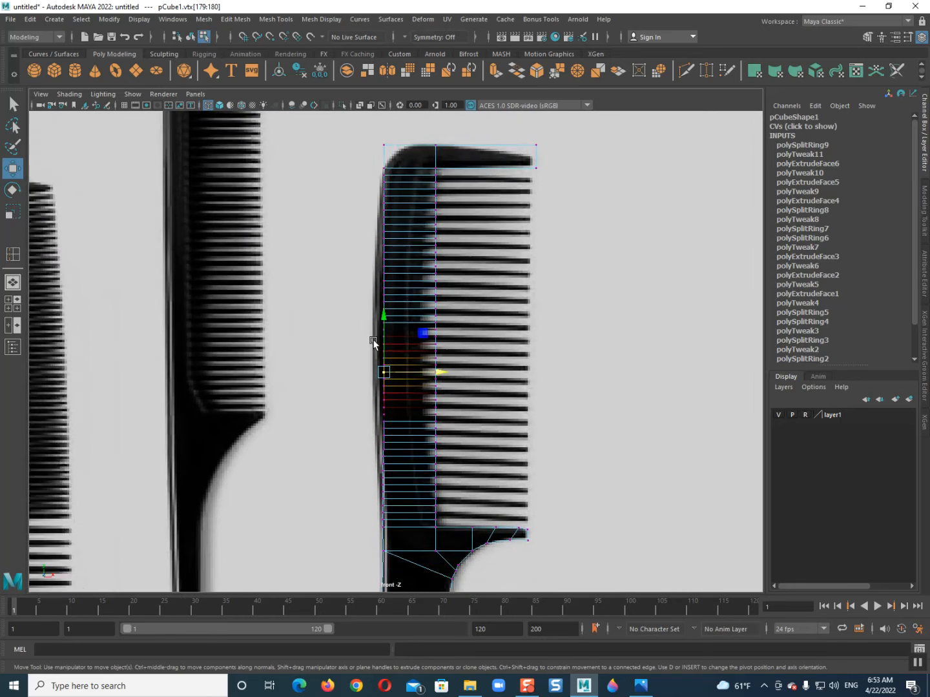
pyautogui.scroll(1, 372, 368)
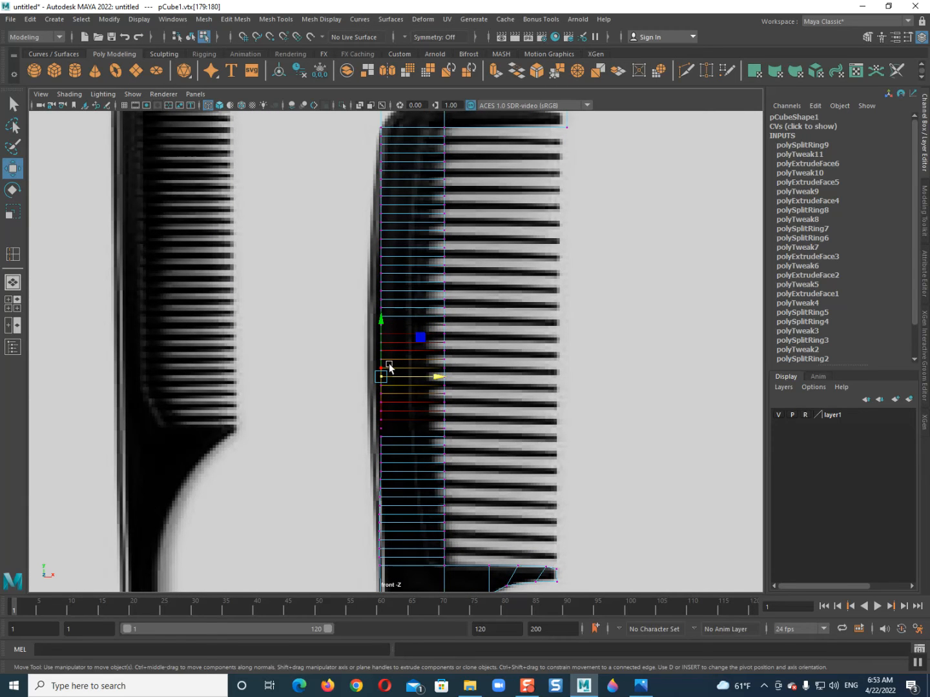
pyautogui.moveTo(389, 368)
pyautogui.mouseDown(button='middle')
pyautogui.moveTo(417, 363)
pyautogui.moveTo(405, 372)
pyautogui.mouseUp(button='middle')
pyautogui.moveTo(420, 378); pyautogui.dragTo(416, 381)
pyautogui.hotkey('ctrl', 'z')
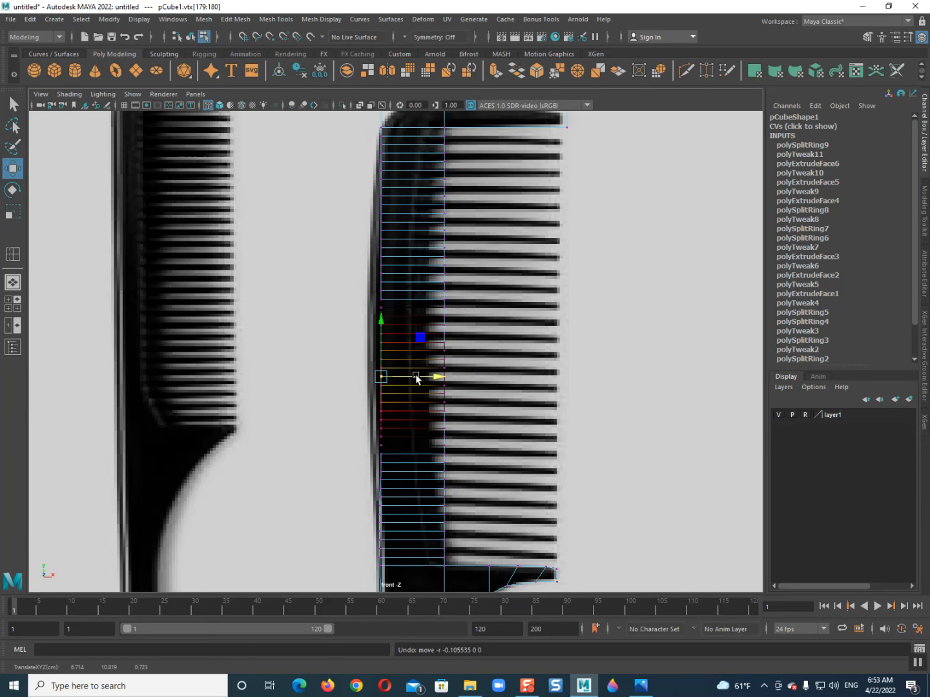
# Step: Display the comb shaded in the perspective view as an object, turned to face the tooth side of the spine
pyautogui.scroll(-5, 377, 154)
pyautogui.scroll(3, 367, 259)
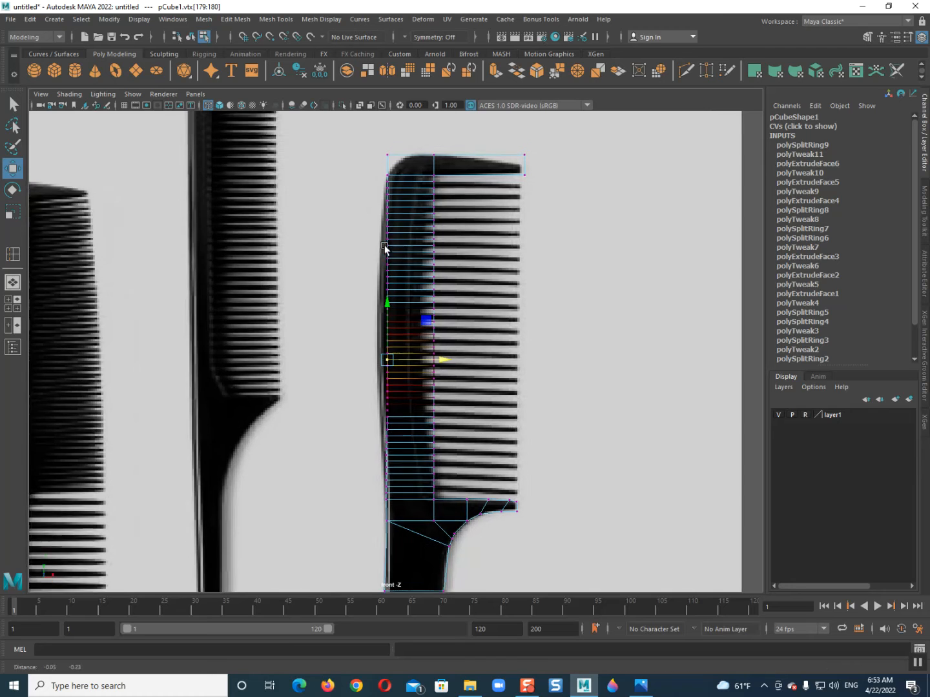
pyautogui.scroll(2, 426, 273)
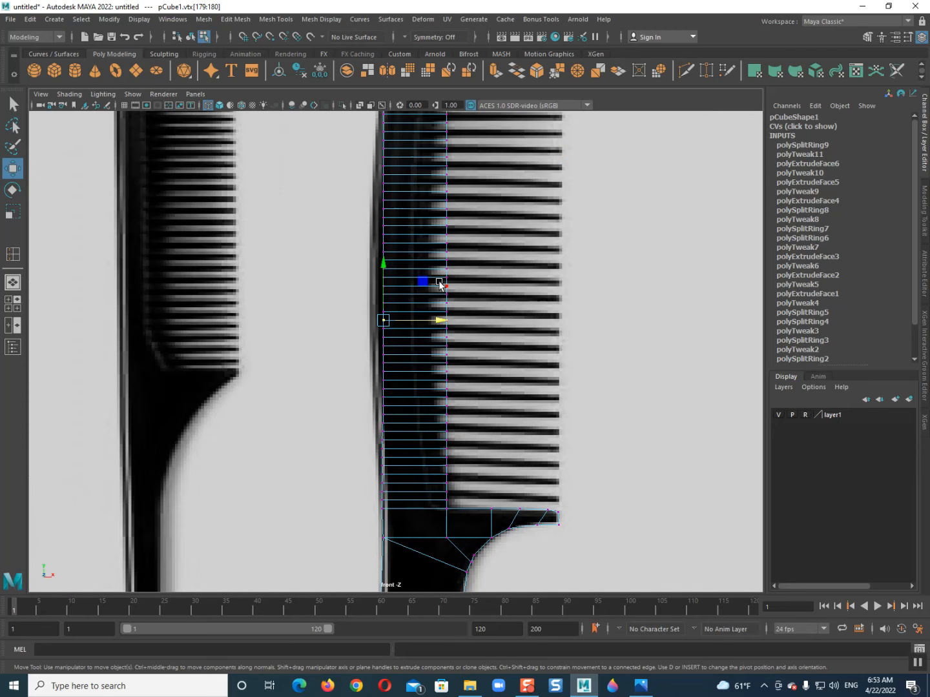
pyautogui.keyDown('alt'); pyautogui.moveTo(452, 289); pyautogui.dragTo(432, 265, button='middle'); pyautogui.keyUp('alt')
pyautogui.scroll(5, 432, 271)
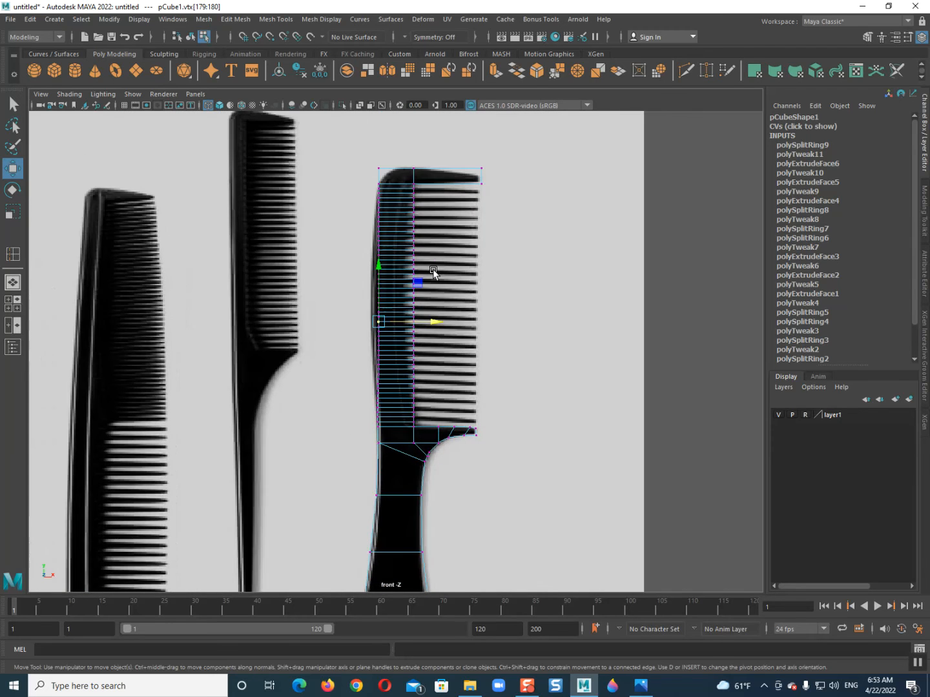
pyautogui.press('space')
pyautogui.moveTo(424, 298); pyautogui.dragTo(414, 239)
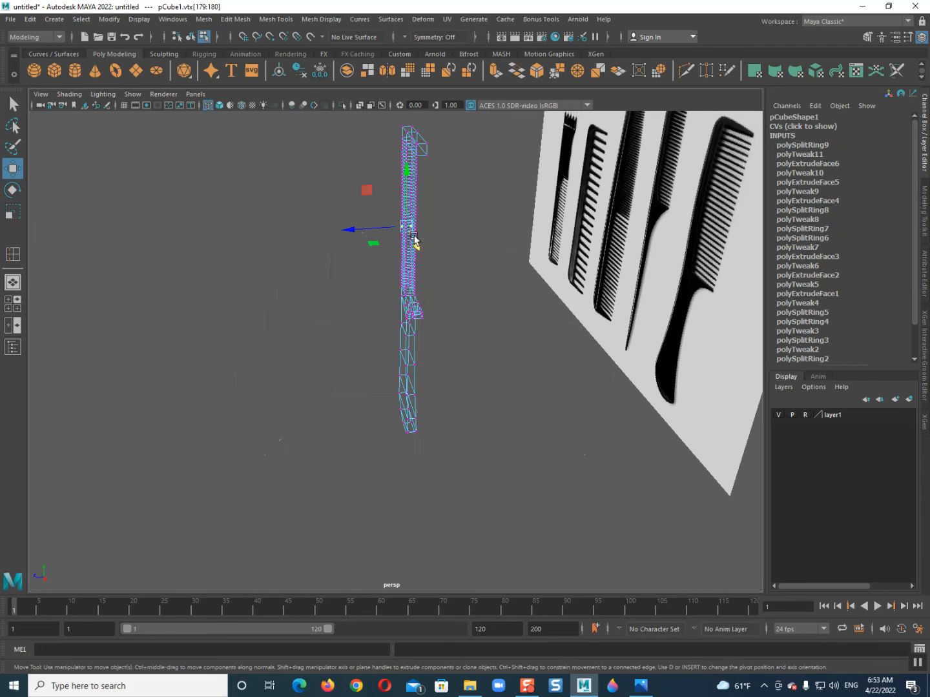
pyautogui.press('5')
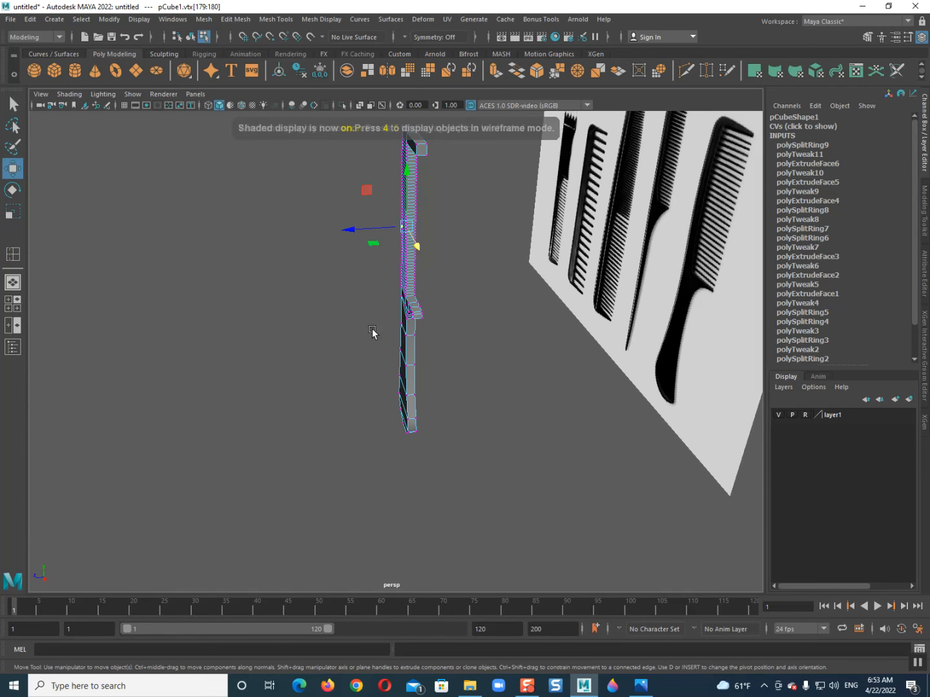
pyautogui.press('F8')
pyautogui.click(347, 299)
pyautogui.keyDown('alt'); pyautogui.moveTo(351, 307); pyautogui.dragTo(317, 444); pyautogui.keyUp('alt')
pyautogui.click(403, 402)
pyautogui.scroll(-2, 403, 404)
pyautogui.scroll(5, 410, 423)
pyautogui.scroll(4, 398, 446)
pyautogui.scroll(3, 380, 429)
pyautogui.keyDown('alt'); pyautogui.moveTo(382, 432); pyautogui.dragTo(409, 406); pyautogui.keyUp('alt')
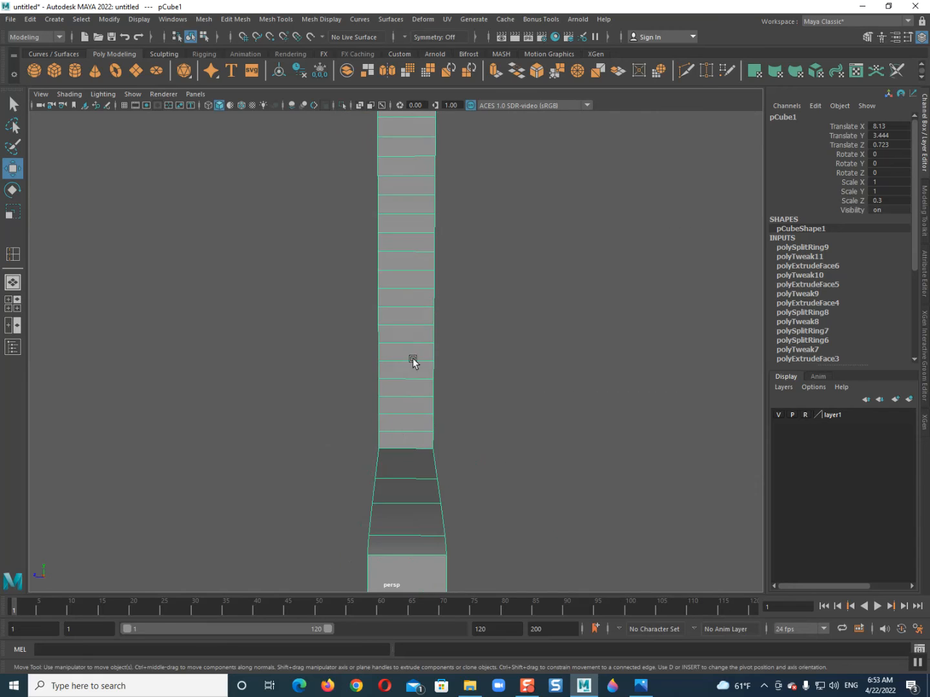
# Step: Select alternating faces on the lower part of the spine's tooth side, starting with the second face above the thick lower tooth
pyautogui.moveTo(398, 328); pyautogui.dragTo(400, 328, button='right')
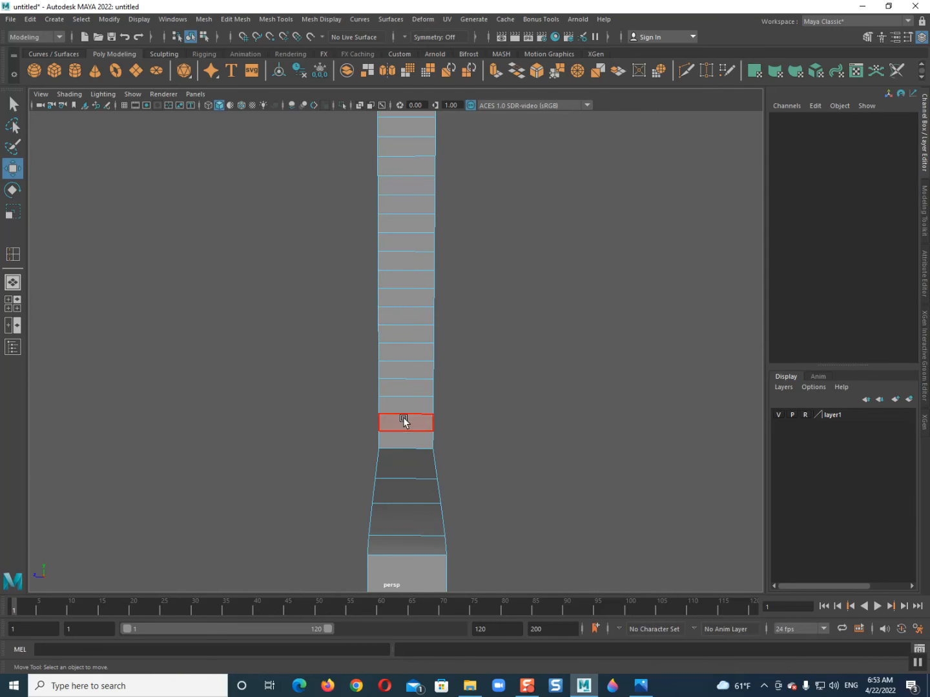
pyautogui.click(405, 421)
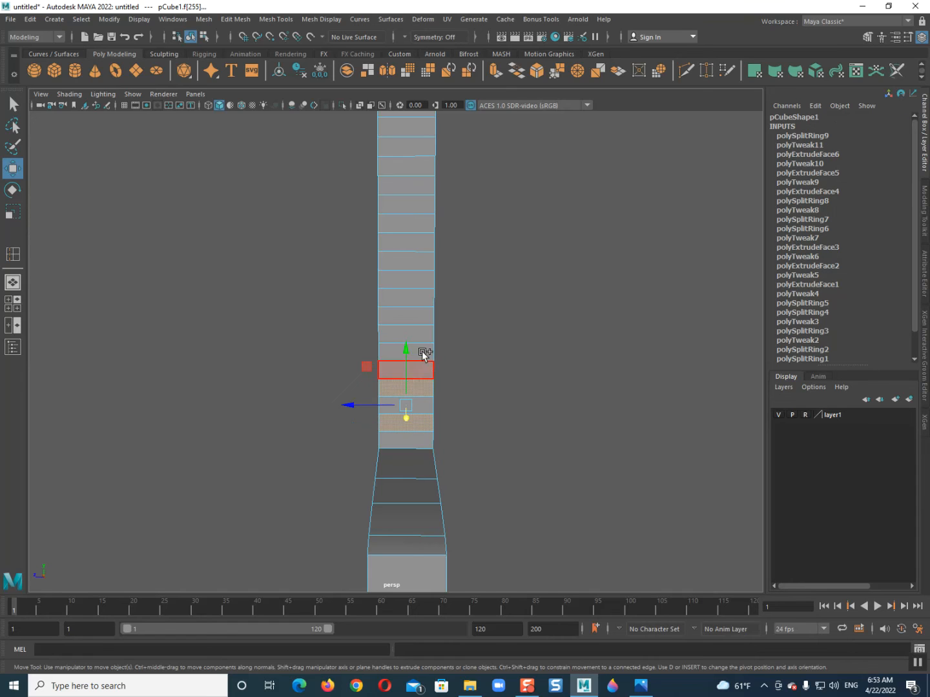
pyautogui.keyDown('shift'); pyautogui.click(420, 332); pyautogui.keyUp('shift')
pyautogui.keyDown('shift'); pyautogui.click(422, 296); pyautogui.keyUp('shift')
pyautogui.keyDown('shift'); pyautogui.click(420, 261); pyautogui.keyUp('shift')
pyautogui.keyDown('shift'); pyautogui.click(420, 219); pyautogui.keyUp('shift')
pyautogui.keyDown('shift'); pyautogui.click(421, 185); pyautogui.keyUp('shift')
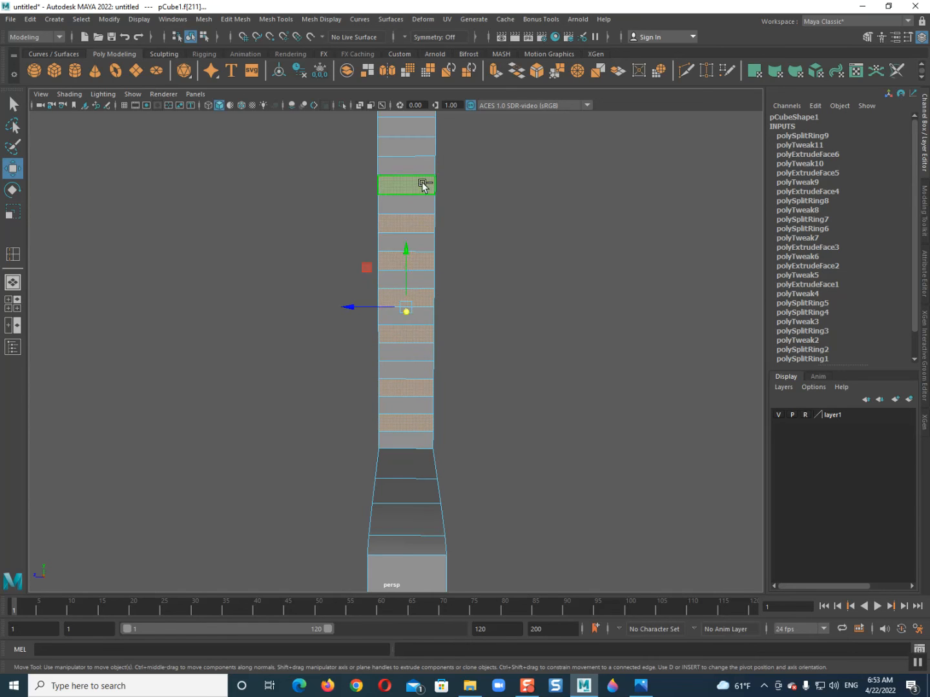
pyautogui.keyDown('shift'); pyautogui.click(427, 150); pyautogui.keyUp('shift')
pyautogui.keyDown('shift'); pyautogui.click(422, 114); pyautogui.keyUp('shift')
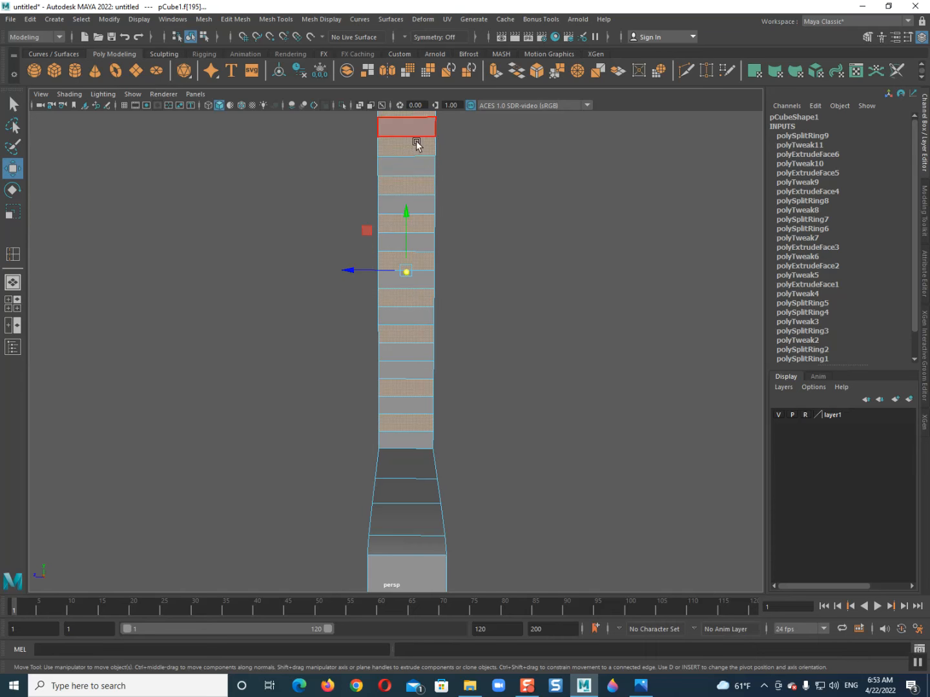
# Step: Add every other face along the middle of the spine's tooth side to the selection
pyautogui.scroll(-2, 401, 176)
pyautogui.keyDown('alt'); pyautogui.moveTo(401, 176); pyautogui.dragTo(385, 533, button='middle'); pyautogui.keyUp('alt')
pyautogui.keyDown('shift'); pyautogui.click(398, 514); pyautogui.keyUp('shift')
pyautogui.keyDown('shift'); pyautogui.click(395, 480); pyautogui.keyUp('shift')
pyautogui.keyDown('shift'); pyautogui.click(394, 451); pyautogui.keyUp('shift')
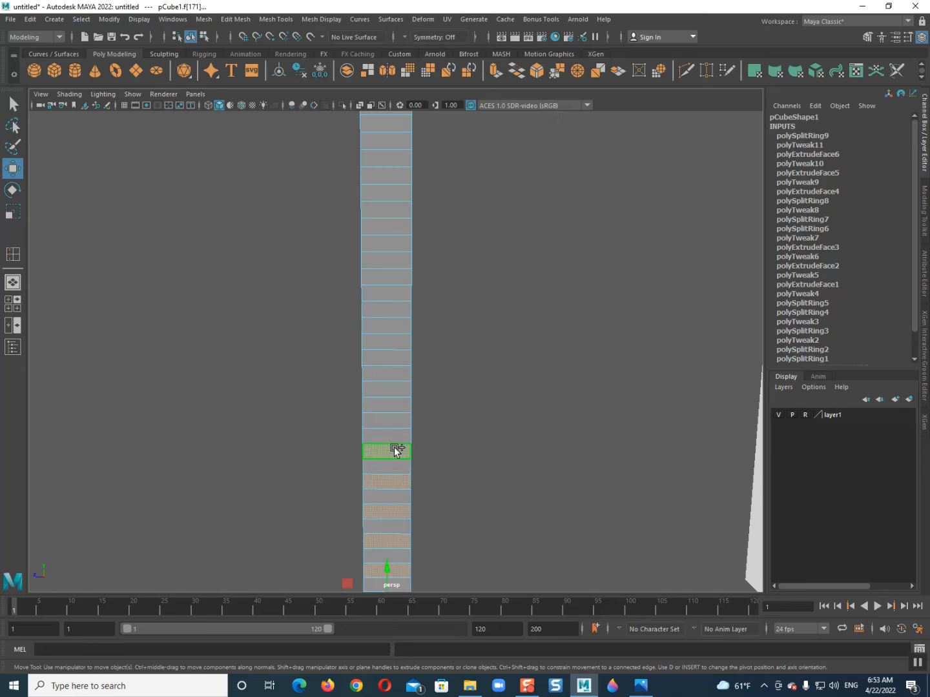
pyautogui.keyDown('shift'); pyautogui.click(393, 386); pyautogui.keyUp('shift')
pyautogui.keyDown('shift'); pyautogui.click(392, 359); pyautogui.keyUp('shift')
pyautogui.keyDown('shift'); pyautogui.click(394, 325); pyautogui.keyUp('shift')
pyautogui.keyDown('shift'); pyautogui.click(393, 288); pyautogui.keyUp('shift')
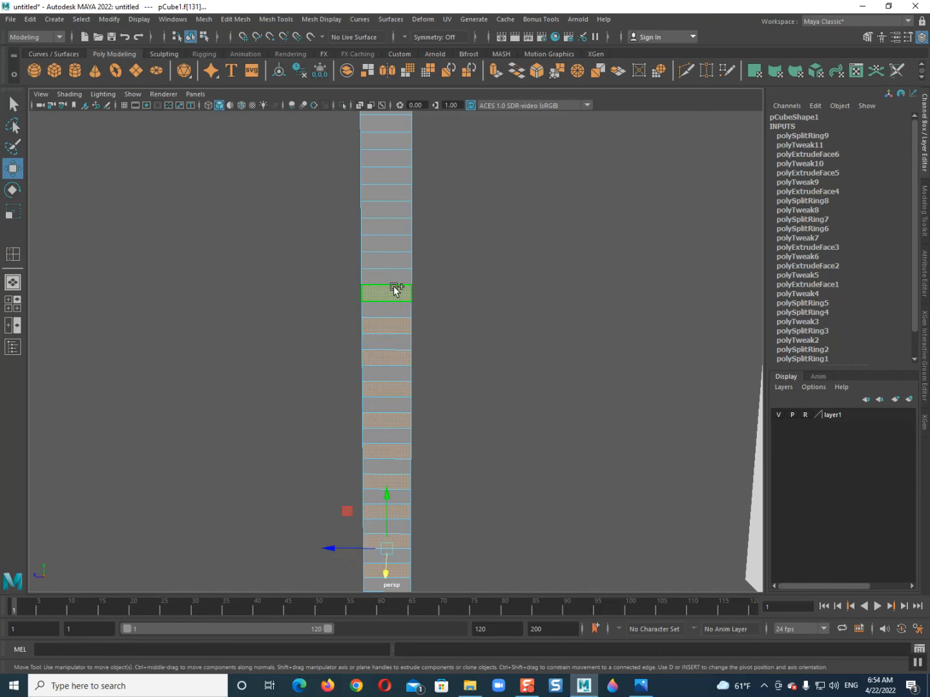
# Step: Extend the alternating face selection up the spine's tooth side toward the uppermost thick tooth
pyautogui.keyDown('shift'); pyautogui.click(387, 258); pyautogui.keyUp('shift')
pyautogui.keyDown('shift'); pyautogui.click(390, 231); pyautogui.keyUp('shift')
pyautogui.keyDown('shift'); pyautogui.click(388, 188); pyautogui.keyUp('shift')
pyautogui.keyDown('shift'); pyautogui.click(389, 159); pyautogui.keyUp('shift')
pyautogui.keyDown('alt'); pyautogui.moveTo(390, 162); pyautogui.dragTo(393, 357, button='middle'); pyautogui.keyUp('alt')
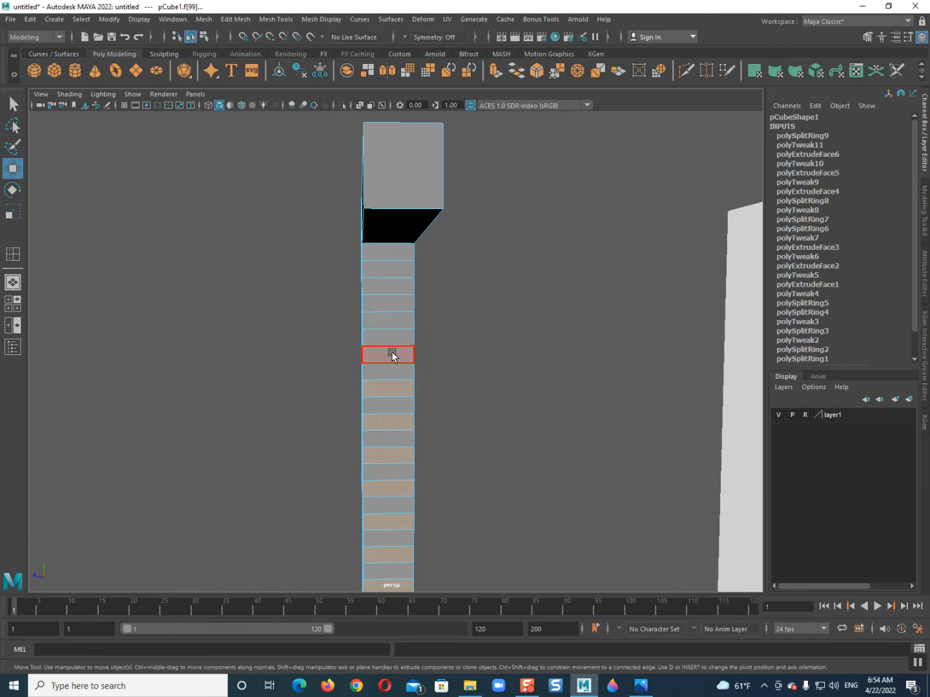
pyautogui.keyDown('shift'); pyautogui.click(390, 354); pyautogui.keyUp('shift')
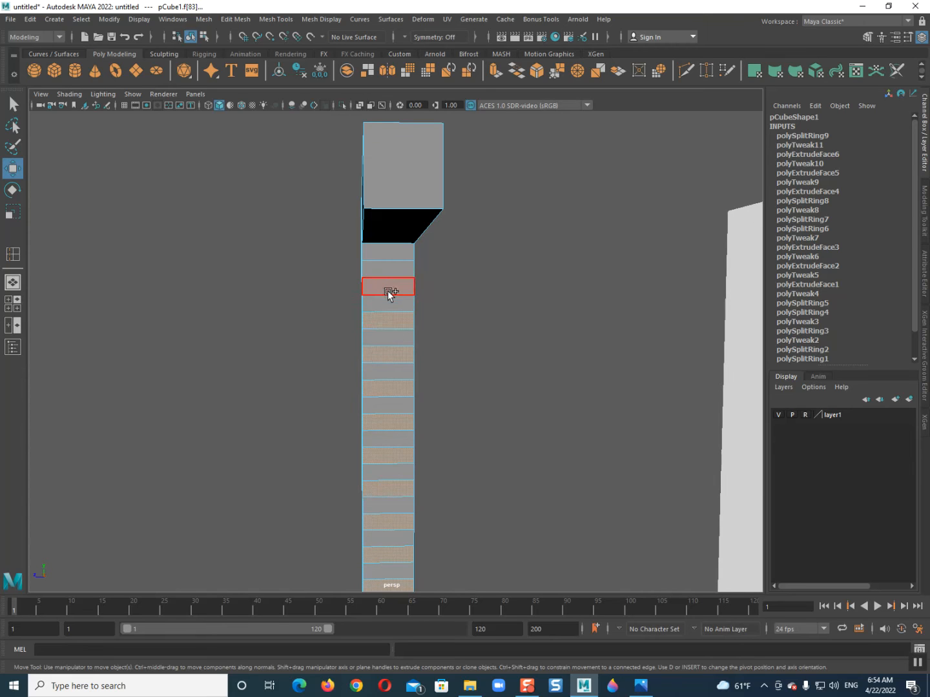
# Step: Compare the spine's face divisions with the reference teeth in the front view, using wireframe display
pyautogui.scroll(-5, 388, 292)
pyautogui.keyDown('alt'); pyautogui.moveTo(339, 310); pyautogui.dragTo(468, 318); pyautogui.keyUp('alt')
pyautogui.scroll(-4, 466, 362)
pyautogui.keyDown('alt'); pyautogui.moveTo(460, 433); pyautogui.dragTo(488, 448); pyautogui.keyUp('alt')
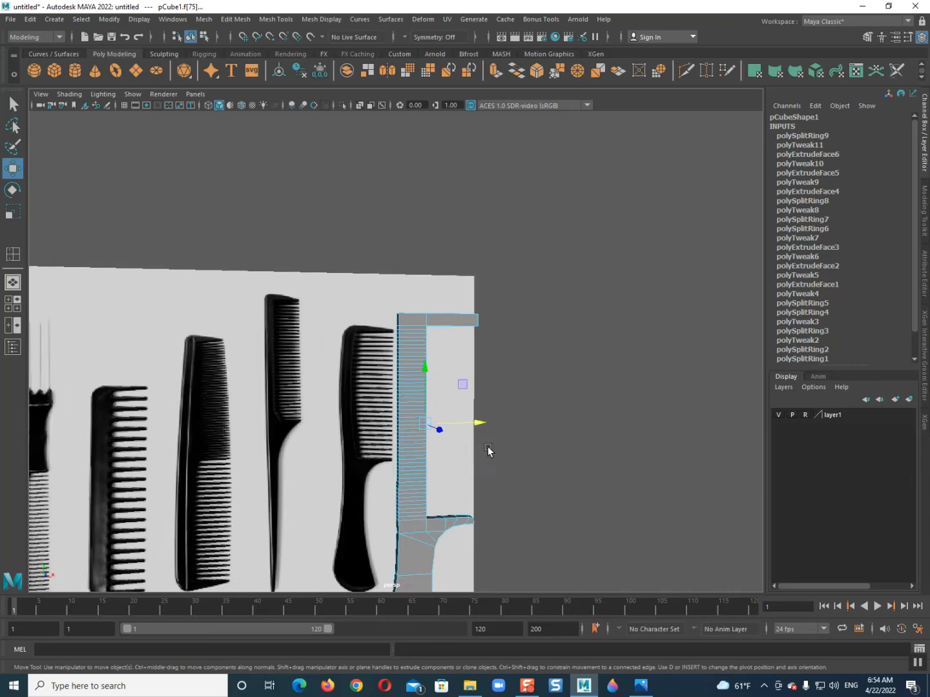
pyautogui.keyDown('alt'); pyautogui.moveTo(462, 451); pyautogui.dragTo(439, 392, button='middle'); pyautogui.keyUp('alt')
pyautogui.press('space')
pyautogui.keyDown('alt'); pyautogui.moveTo(439, 392); pyautogui.dragTo(416, 433); pyautogui.keyUp('alt')
pyautogui.scroll(5, 387, 451)
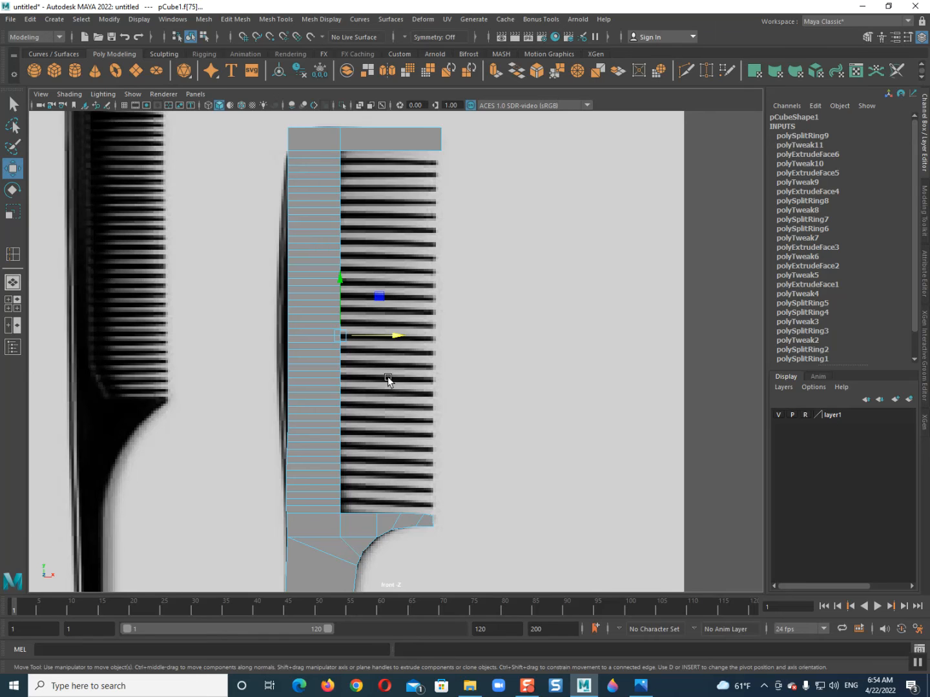
pyautogui.press('4')
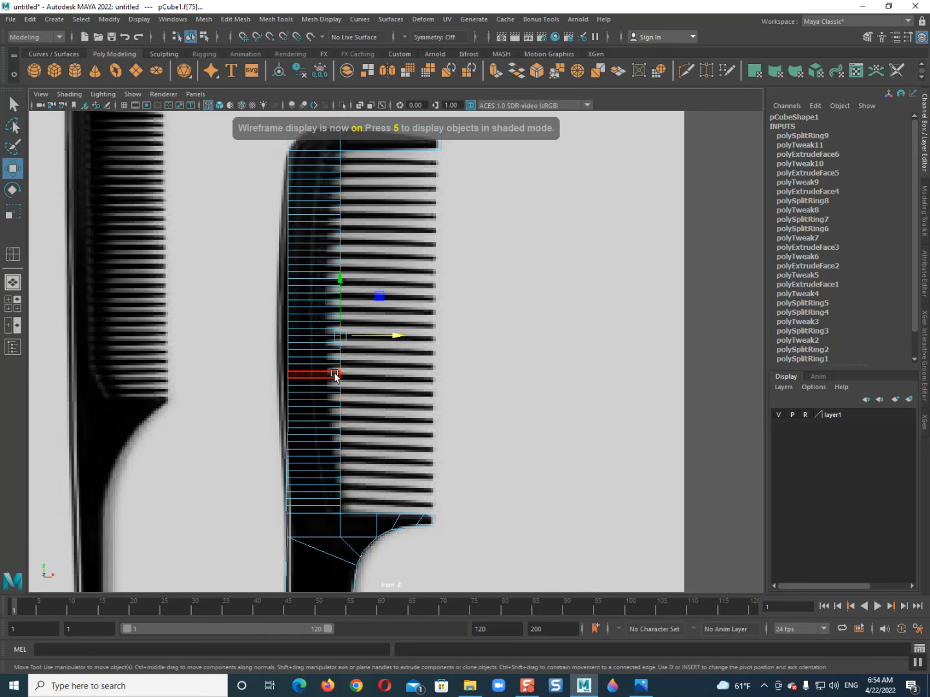
# Step: Extrude the selected alternating faces sideways out to the tips of the reference comb's teeth
pyautogui.keyDown('shift'); pyautogui.moveTo(359, 339); pyautogui.dragTo(432, 337); pyautogui.keyUp('shift')
pyautogui.press('r')
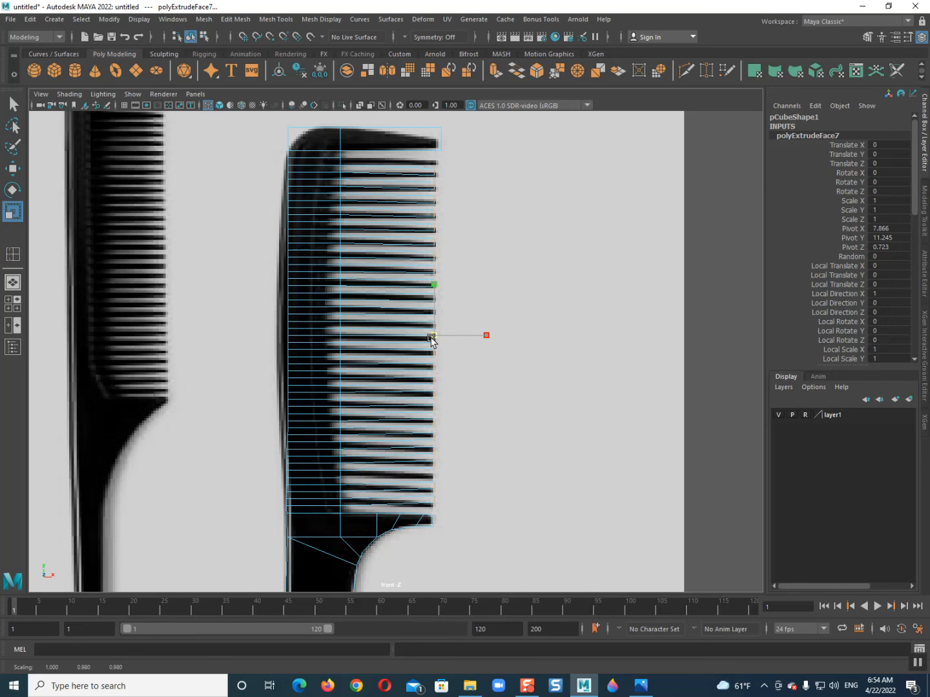
pyautogui.hotkey('ctrl', 'z')
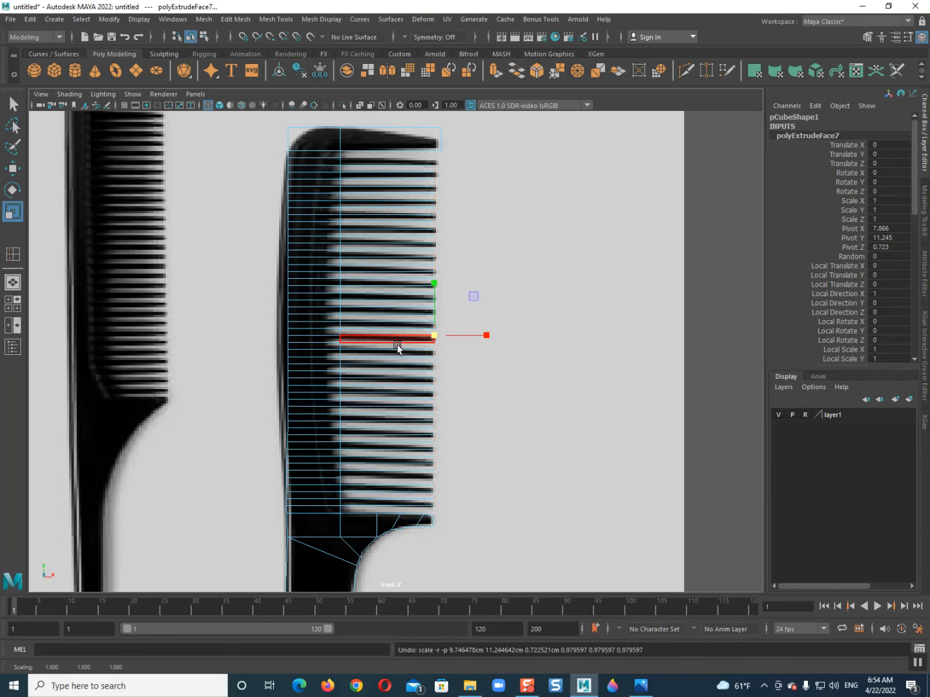
# Step: Inspect the extruded teeth in the perspective view with shaded display
pyautogui.press('space')
pyautogui.moveTo(397, 345); pyautogui.dragTo(399, 306)
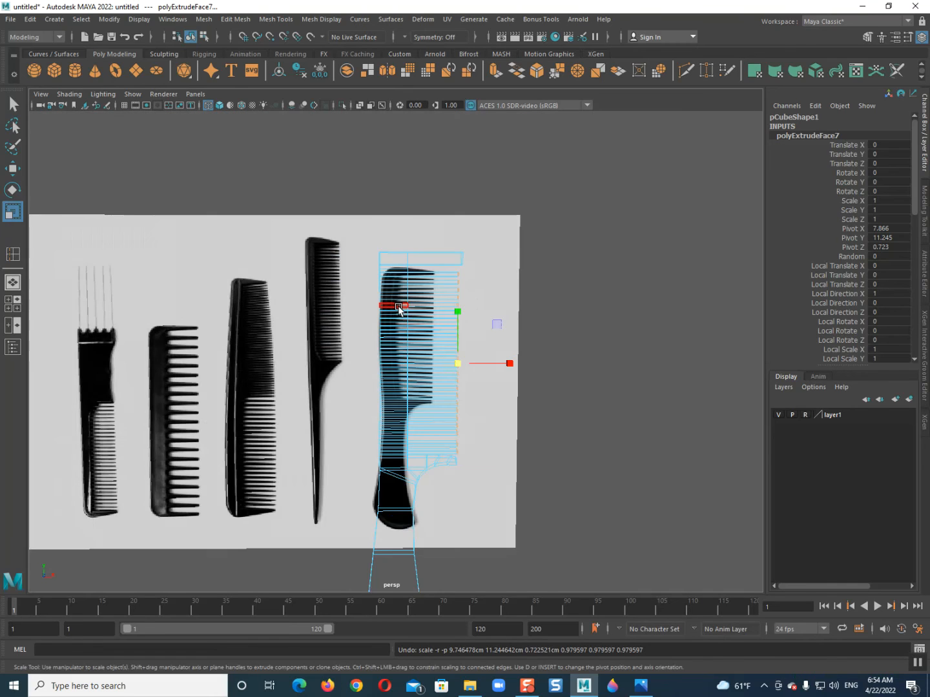
pyautogui.press('5')
pyautogui.press('F8')
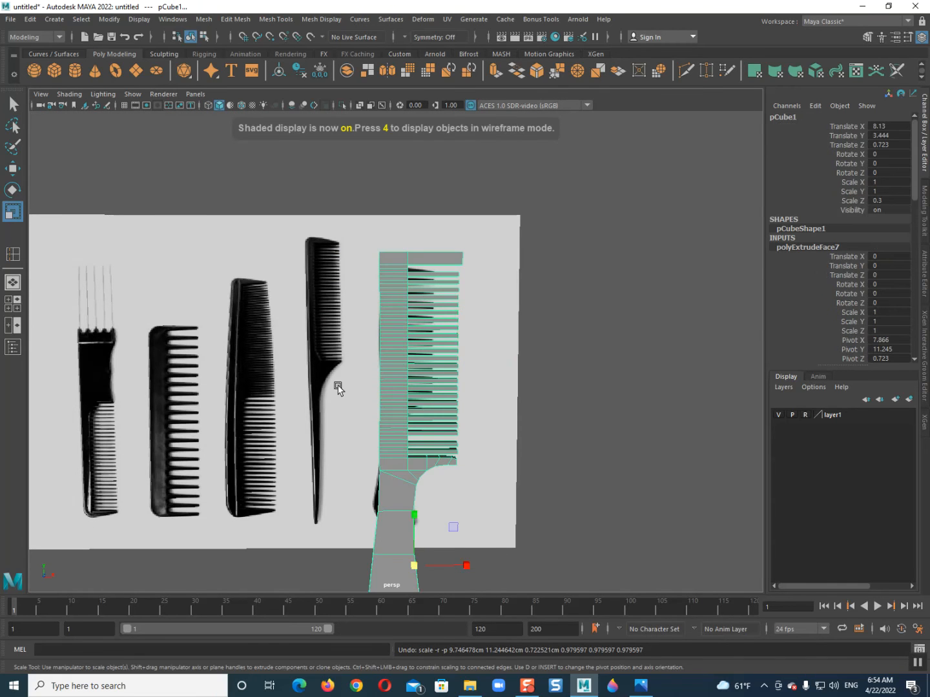
pyautogui.click(331, 414)
pyautogui.keyDown('alt'); pyautogui.moveTo(338, 405); pyautogui.dragTo(419, 394); pyautogui.keyUp('alt')
pyautogui.click(406, 378)
pyautogui.keyDown('alt'); pyautogui.moveTo(355, 406); pyautogui.dragTo(398, 415); pyautogui.keyUp('alt')
pyautogui.press('1')
# Step: Move the outer end vertices of the uppermost thick tooth onto the tapered reference outline in the front view
pyautogui.press('space')
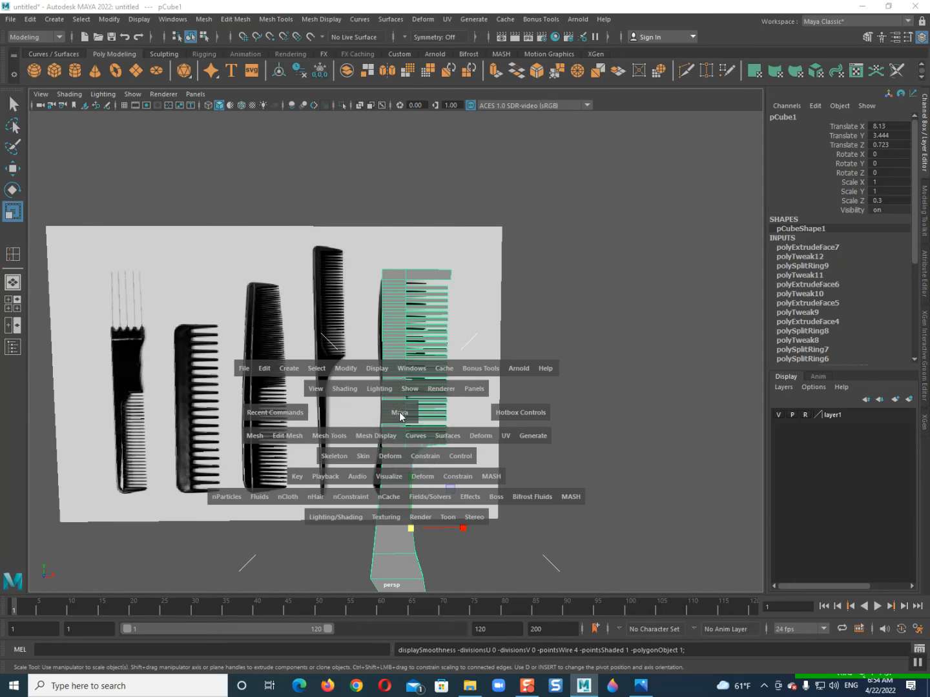
pyautogui.moveTo(399, 417); pyautogui.dragTo(399, 430)
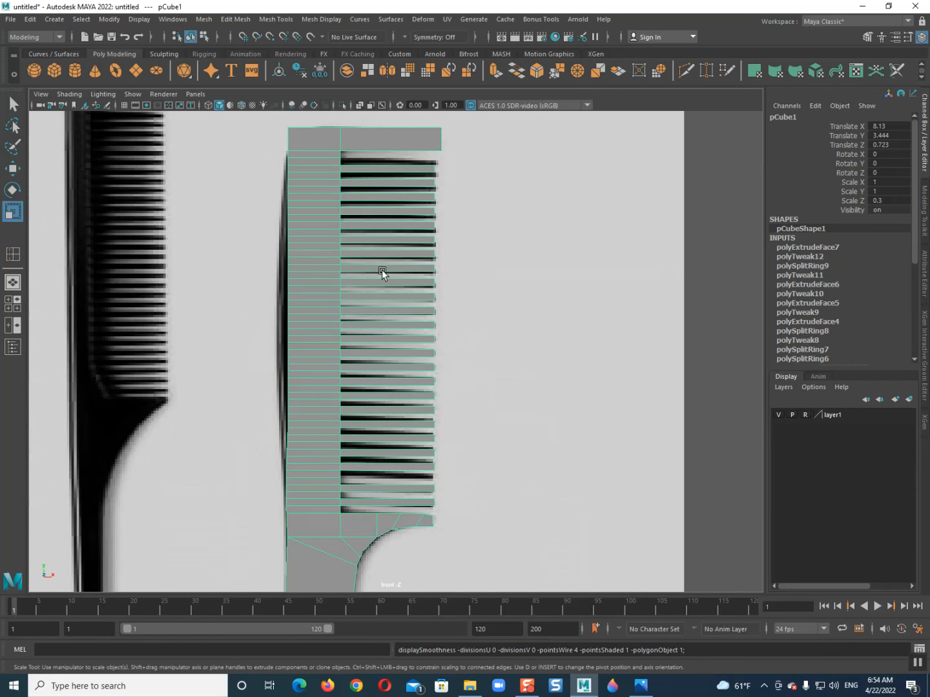
pyautogui.scroll(1, 381, 270)
pyautogui.keyDown('alt'); pyautogui.moveTo(383, 253); pyautogui.dragTo(393, 377, button='middle'); pyautogui.keyUp('alt')
pyautogui.press('4')
pyautogui.scroll(4, 405, 311)
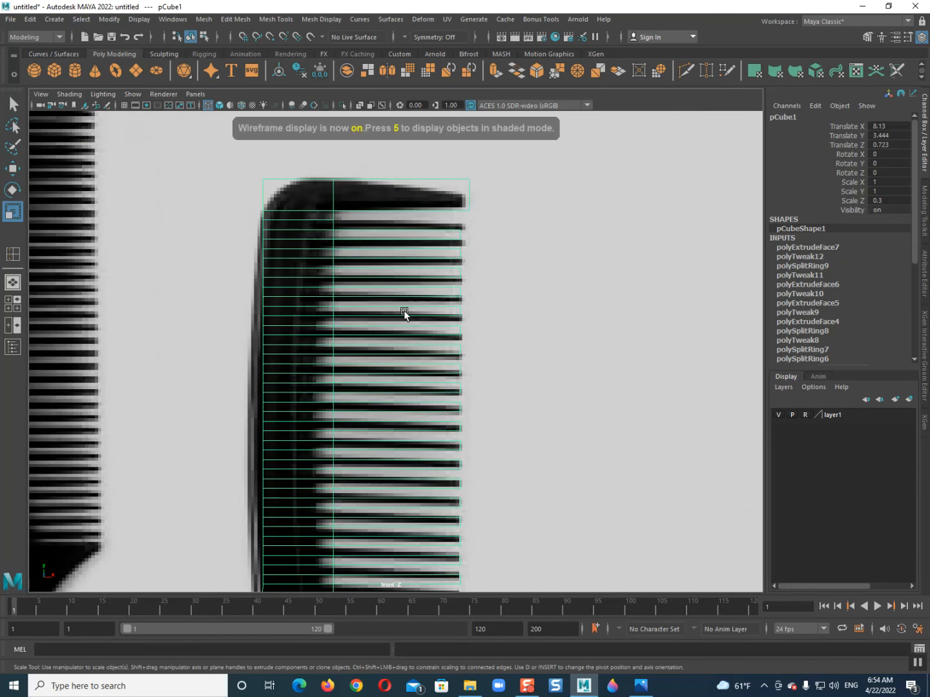
pyautogui.scroll(3, 338, 536)
pyautogui.keyDown('alt'); pyautogui.moveTo(341, 537); pyautogui.dragTo(383, 386, button='middle'); pyautogui.keyUp('alt')
pyautogui.moveTo(470, 361); pyautogui.dragTo(445, 356, button='right')
pyautogui.moveTo(505, 337); pyautogui.dragTo(510, 426)
pyautogui.press('w')
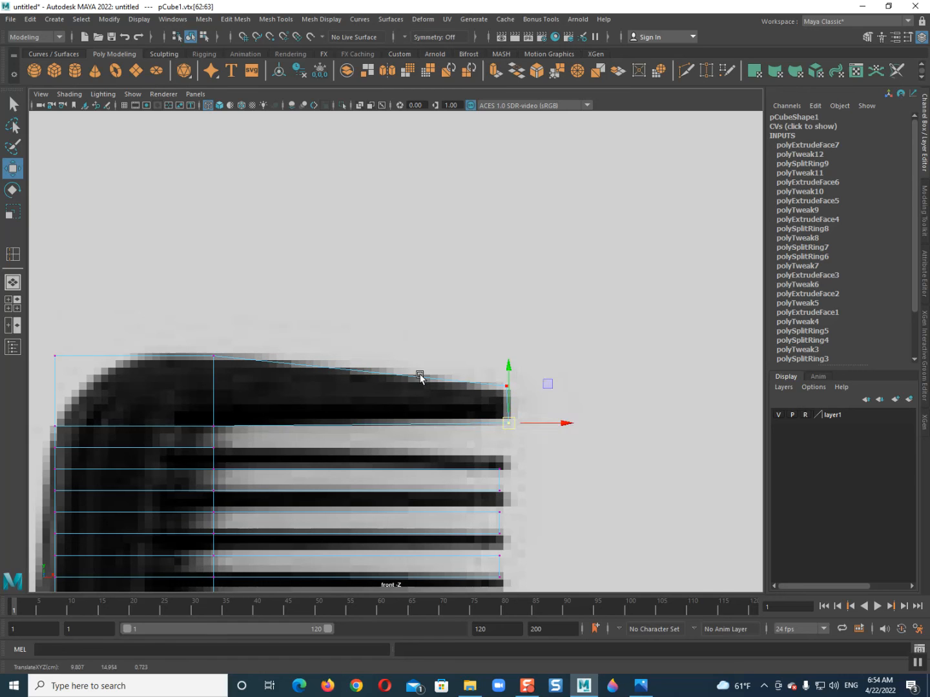
# Step: Set the Insert Edge Loop tool to position loops by relative distance from edge
pyautogui.scroll(-5, 391, 378)
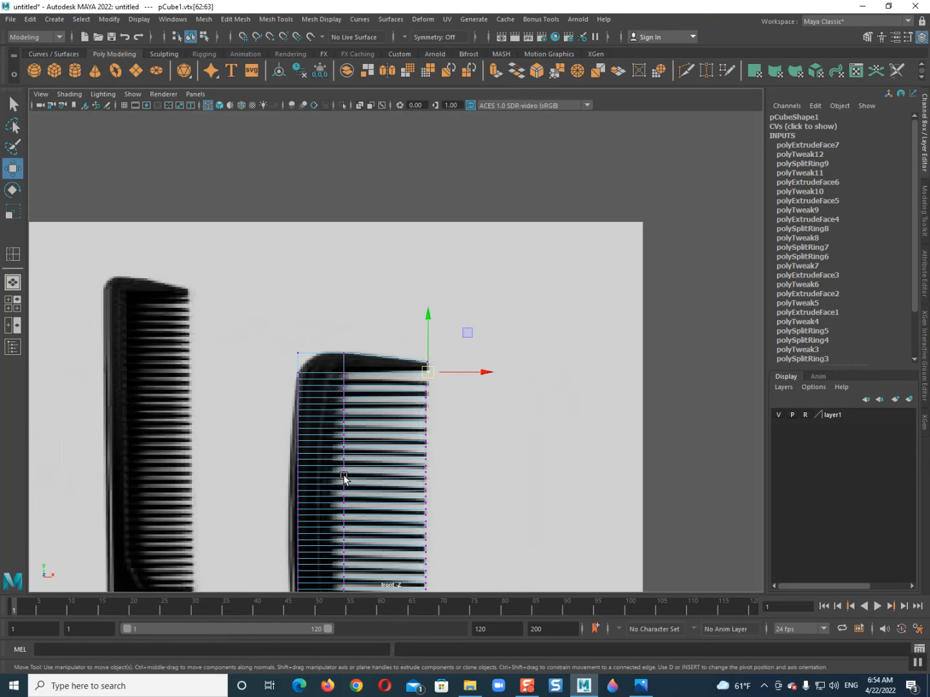
pyautogui.scroll(4, 344, 478)
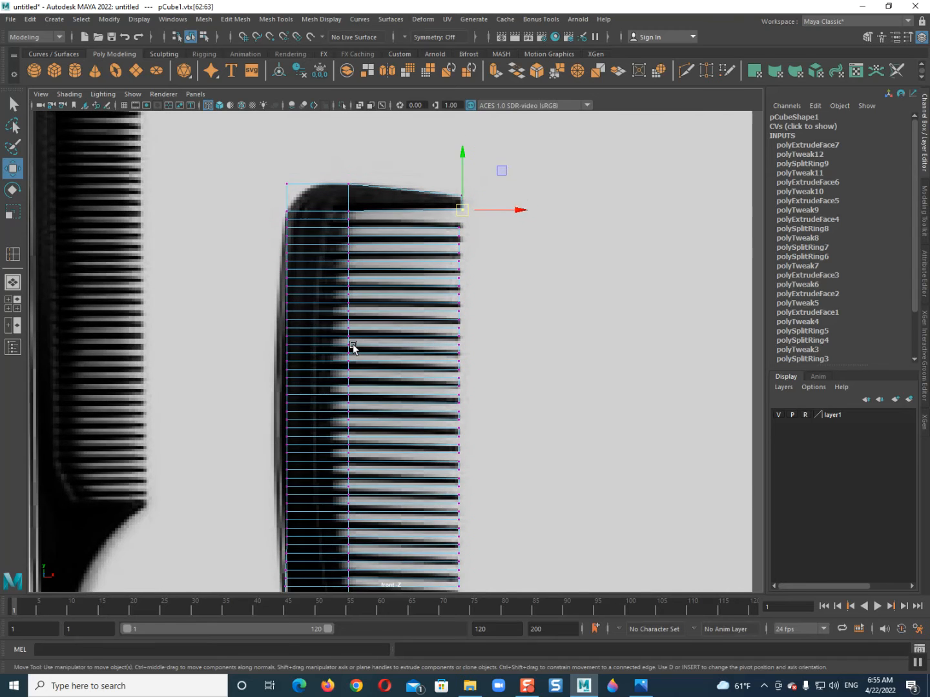
pyautogui.scroll(-4, 321, 332)
pyautogui.scroll(2, 323, 349)
pyautogui.moveTo(361, 270); pyautogui.dragTo(387, 258, button='right')
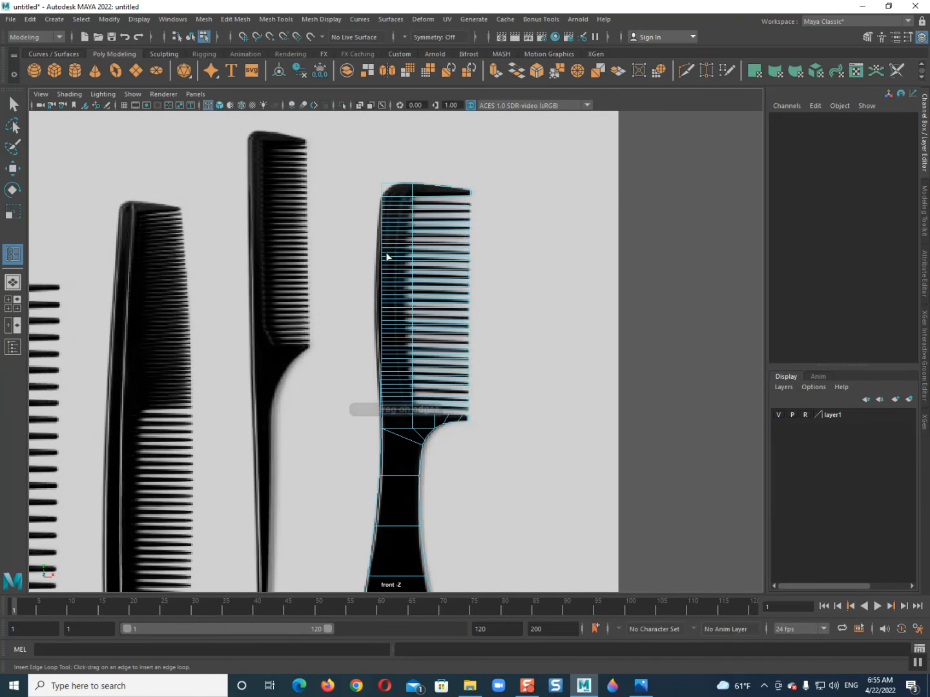
pyautogui.click(390, 202)
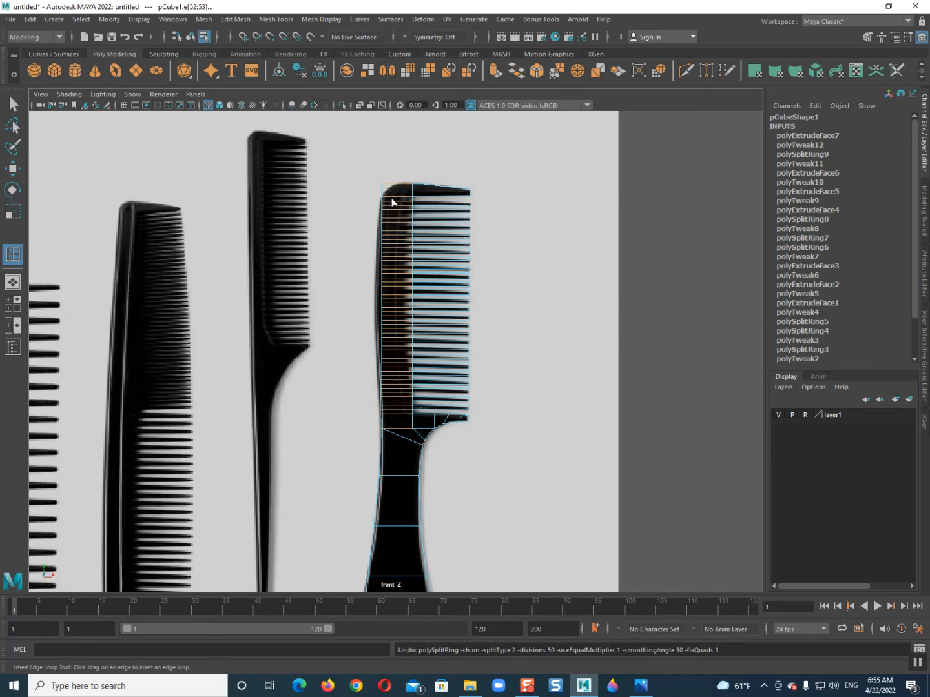
pyautogui.doubleClick(6, 247)
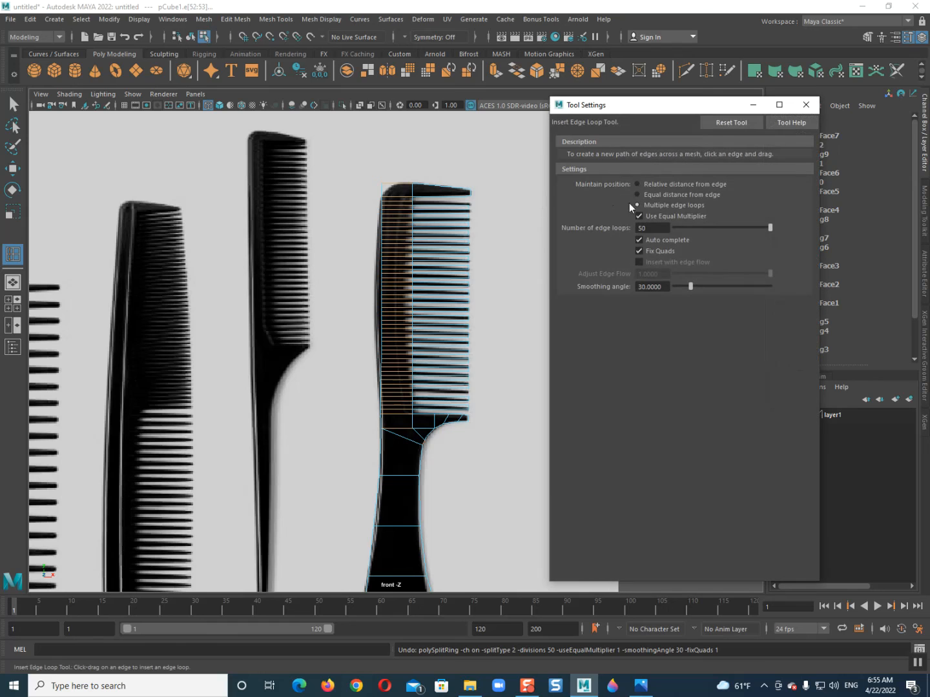
pyautogui.click(805, 105)
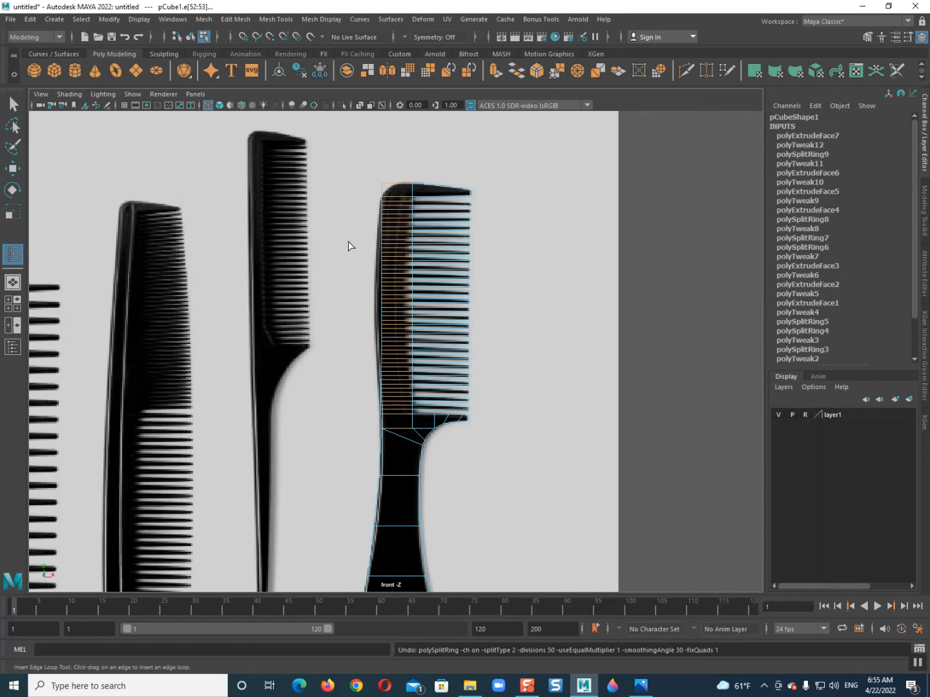
# Step: Insert an edge loop lengthwise close to the spine's outer edge in the front view
pyautogui.moveTo(381, 253); pyautogui.dragTo(383, 255)
pyautogui.scroll(4, 367, 266)
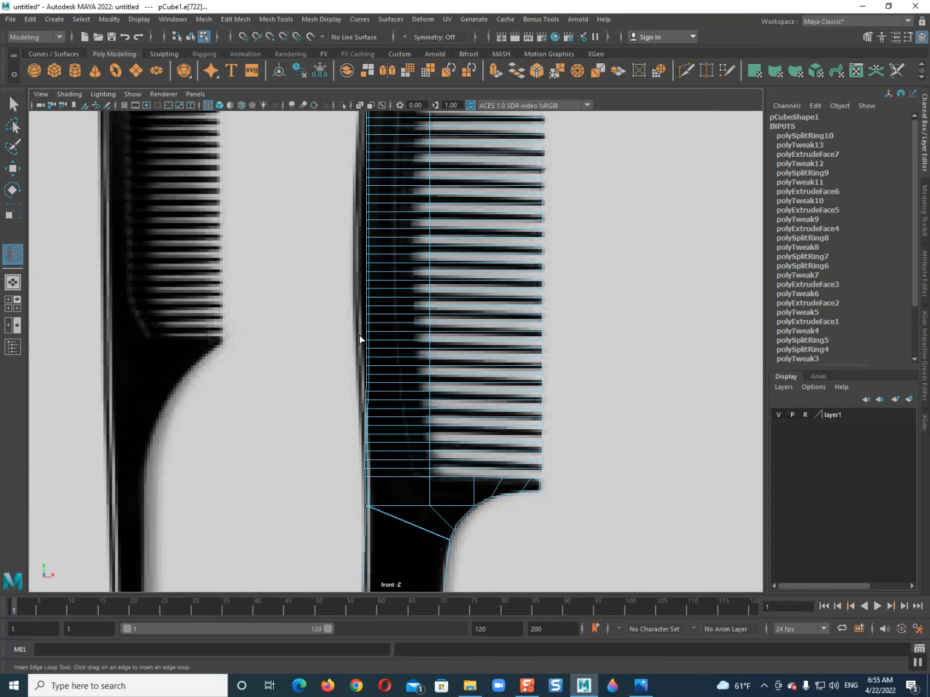
pyautogui.scroll(2, 325, 486)
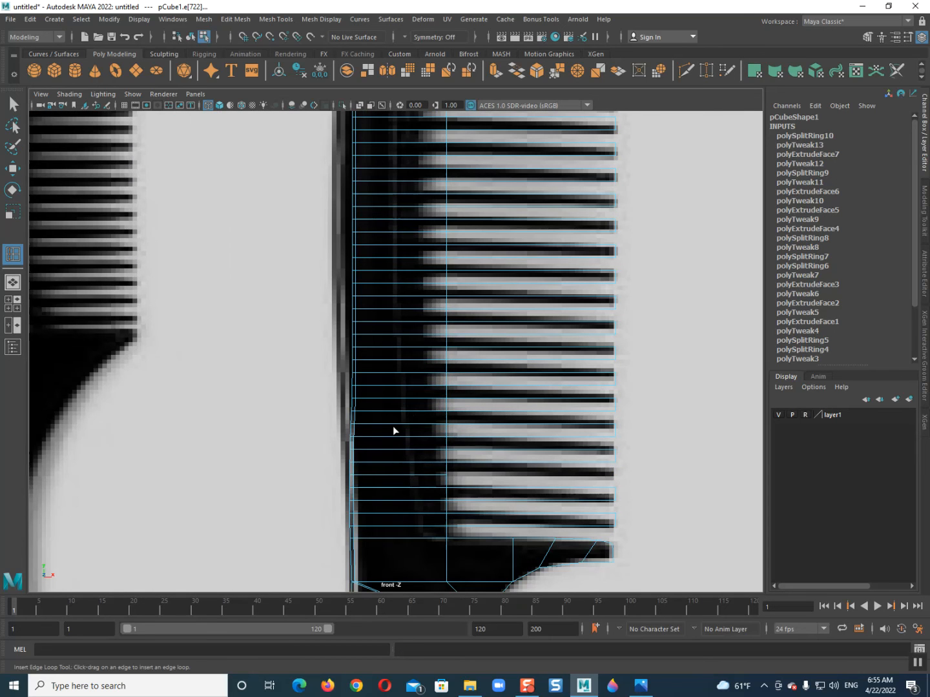
pyautogui.press('q')
pyautogui.moveTo(409, 422); pyautogui.dragTo(525, 326, button='right')
pyautogui.scroll(-5, 401, 375)
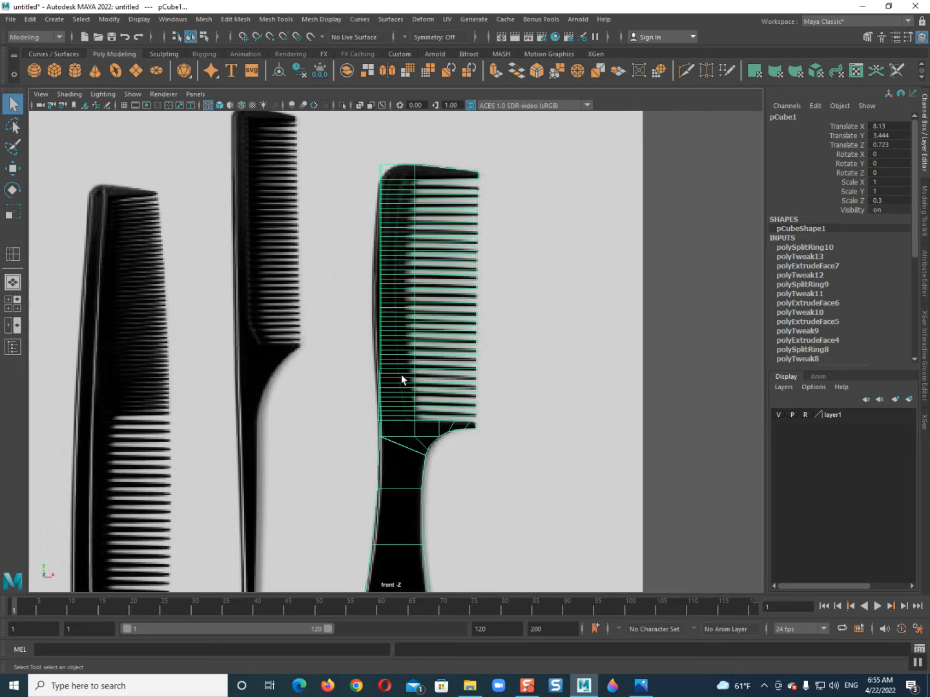
# Step: Check the comb's shape in smooth preview in the shaded perspective view
pyautogui.press('3')
pyautogui.press('space')
pyautogui.moveTo(409, 381); pyautogui.dragTo(429, 297)
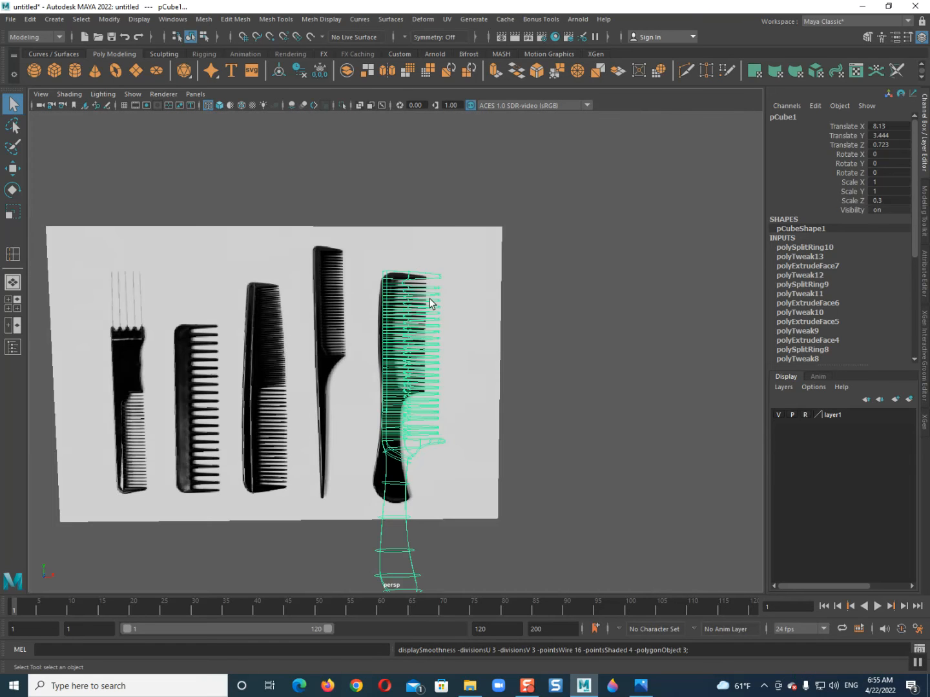
pyautogui.press('5')
pyautogui.moveTo(374, 317)
pyautogui.keyDown('alt'); pyautogui.mouseDown()
pyautogui.moveTo(385, 308)
pyautogui.moveTo(418, 321)
pyautogui.moveTo(491, 322)
pyautogui.moveTo(430, 347)
pyautogui.moveTo(398, 317)
pyautogui.mouseUp(); pyautogui.keyUp('alt')
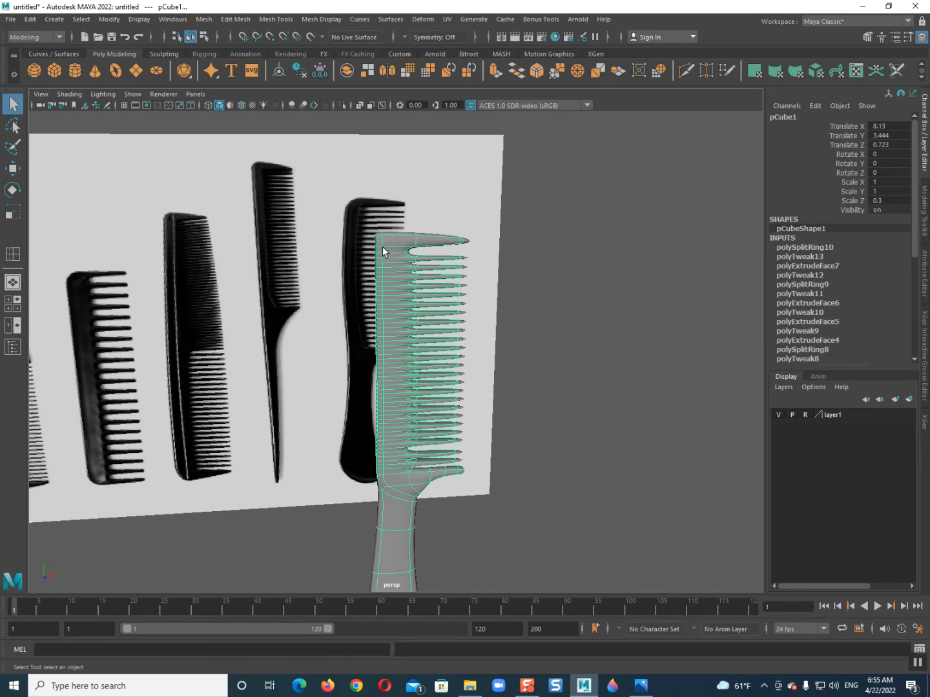
pyautogui.press('1')
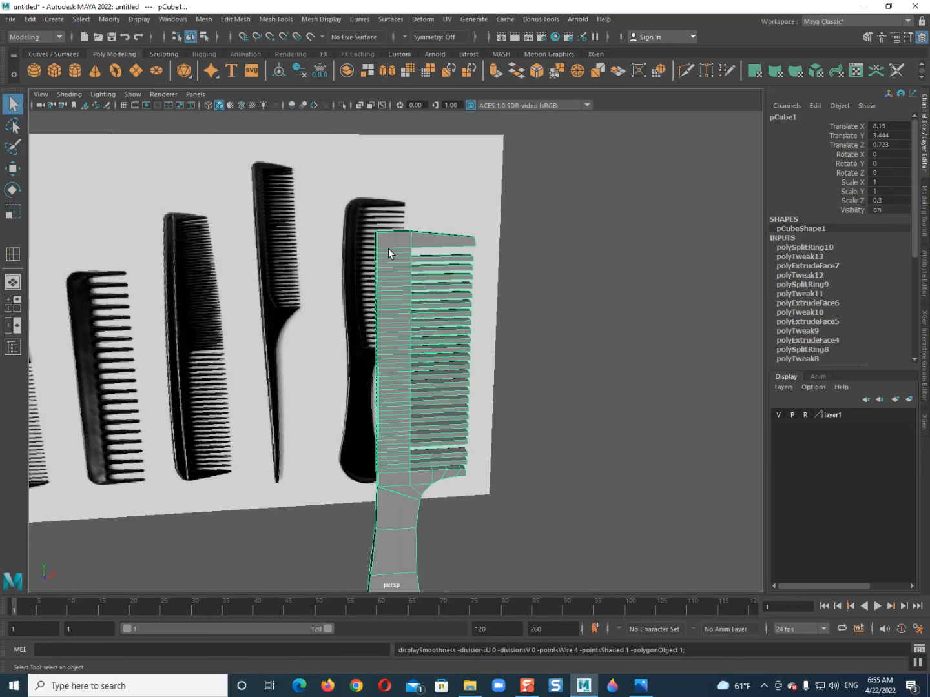
# Step: Undo the edge loop inserted along the spine's outer edge
pyautogui.press('space')
pyautogui.press('space')
pyautogui.click(387, 253)
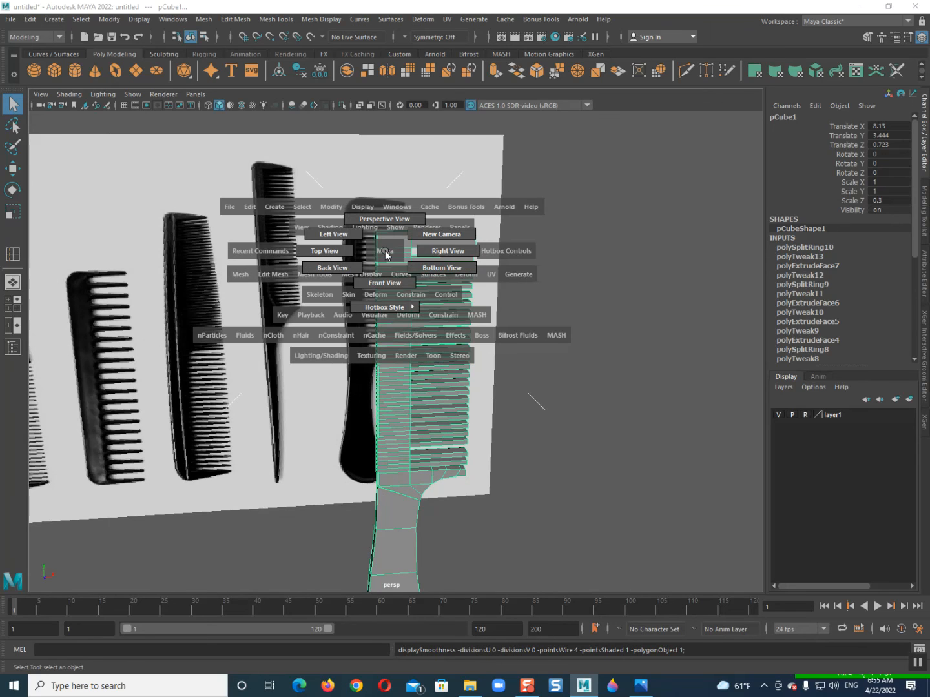
pyautogui.moveTo(386, 253); pyautogui.dragTo(385, 278)
pyautogui.hotkey('ctrl', 'z')
pyautogui.hotkey('ctrl', 'z')
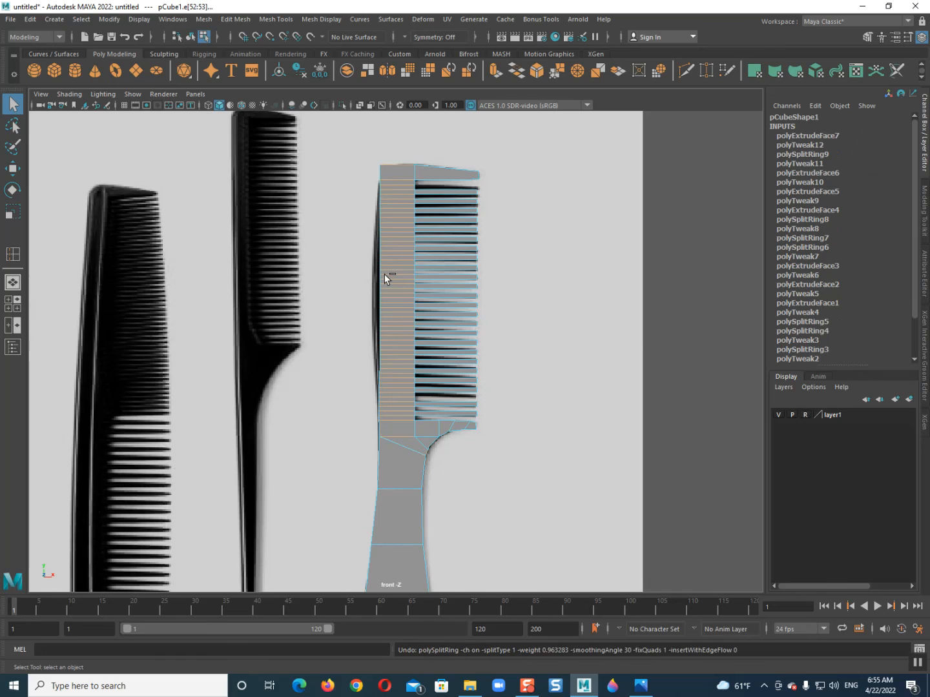
# Step: Bevel the spine's upper outer corner edge with a fraction of 1 and 3 segments
pyautogui.scroll(5, 390, 288)
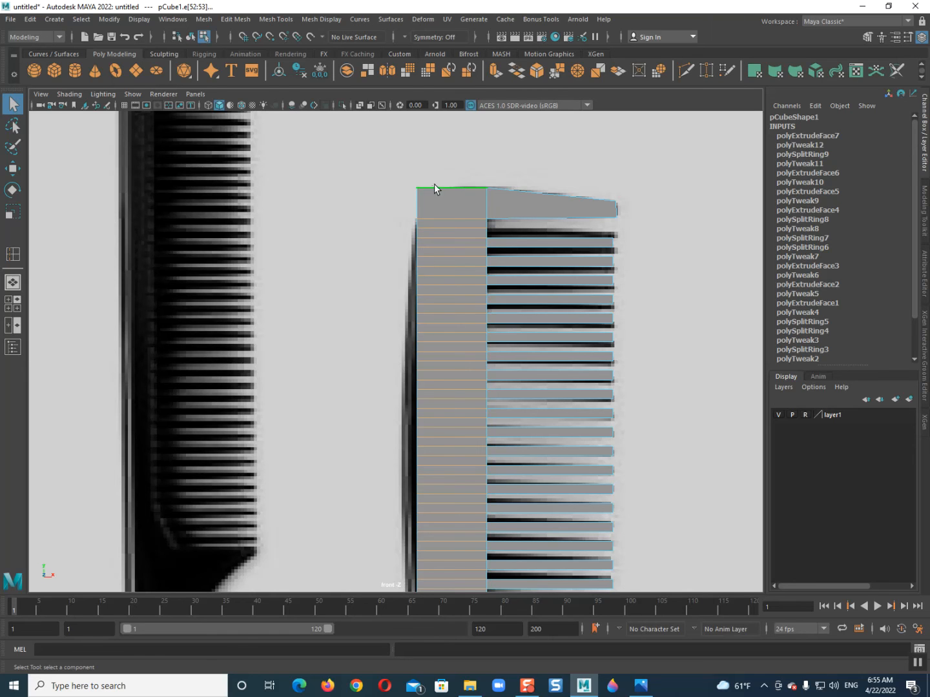
pyautogui.scroll(4, 423, 206)
pyautogui.keyDown('alt'); pyautogui.moveTo(421, 383); pyautogui.dragTo(374, 270); pyautogui.keyUp('alt')
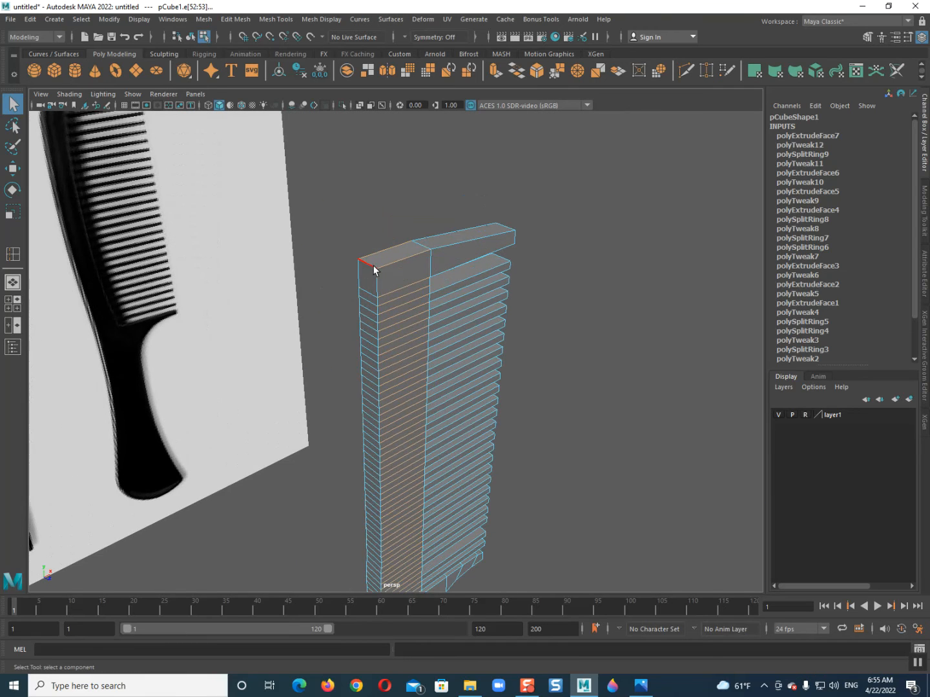
pyautogui.keyDown('shift'); pyautogui.rightClick(367, 265); pyautogui.keyUp('shift')
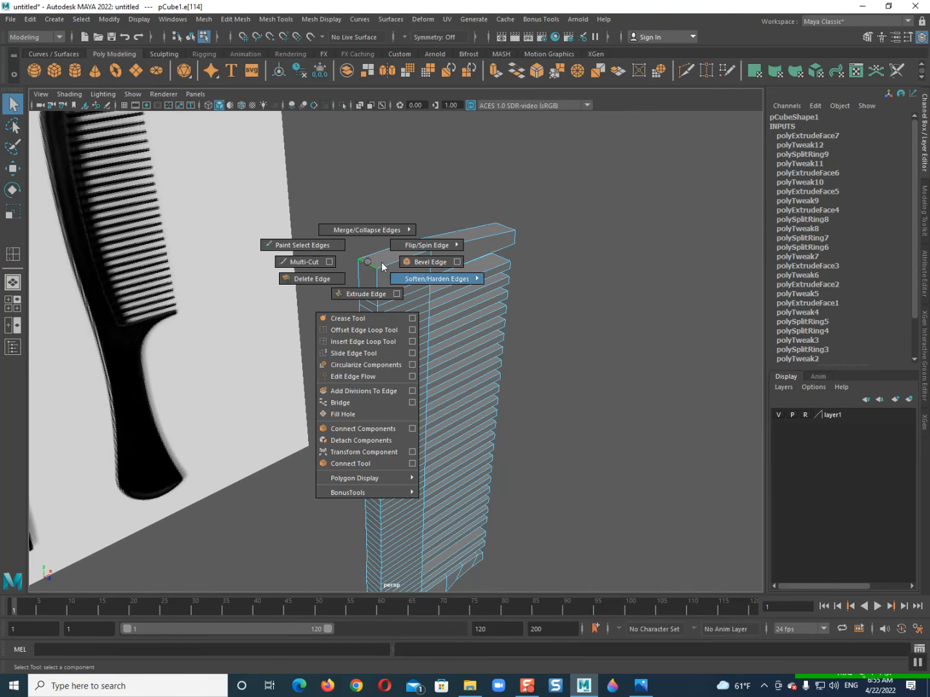
pyautogui.keyDown('shift'); pyautogui.moveTo(370, 264); pyautogui.dragTo(389, 258, button='right'); pyautogui.keyUp('shift')
pyautogui.moveTo(591, 359); pyautogui.dragTo(602, 370)
pyautogui.keyDown('alt'); pyautogui.moveTo(422, 358); pyautogui.dragTo(364, 310); pyautogui.keyUp('alt')
pyautogui.scroll(-5, 344, 328)
# Step: Insert an edge loop close to the spine's outer edge below the rounded corner and check it in smooth preview
pyautogui.moveTo(363, 308); pyautogui.dragTo(306, 312, button='right')
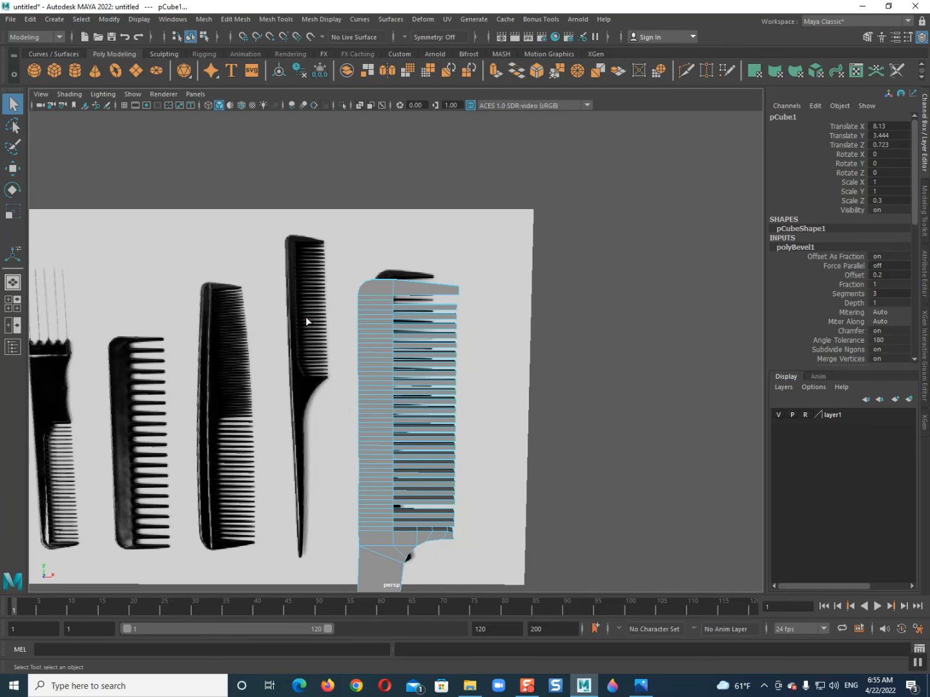
pyautogui.click(359, 306)
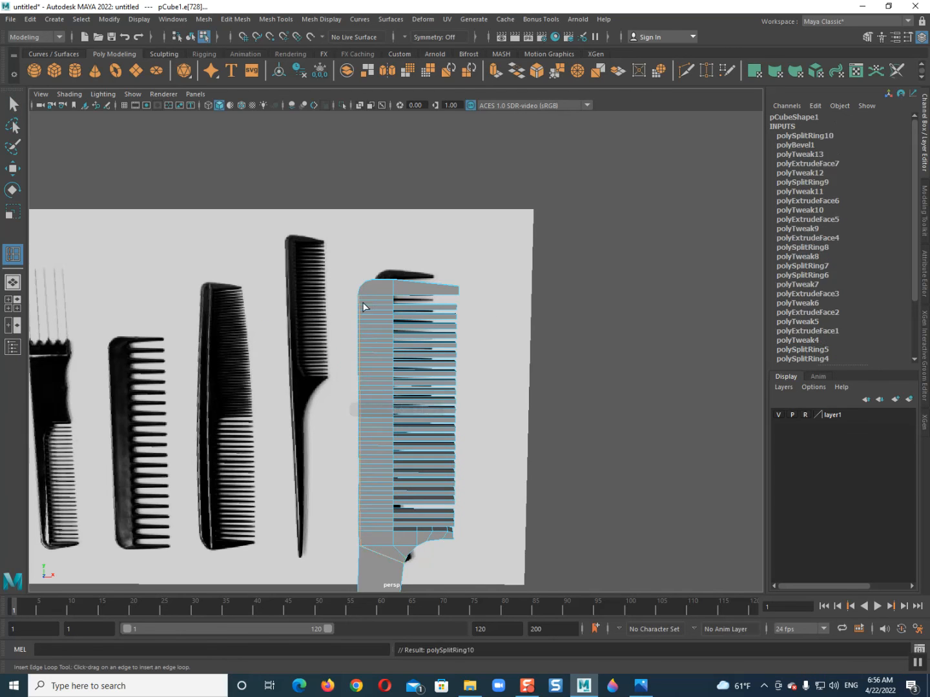
pyautogui.press('3')
pyautogui.click(492, 258)
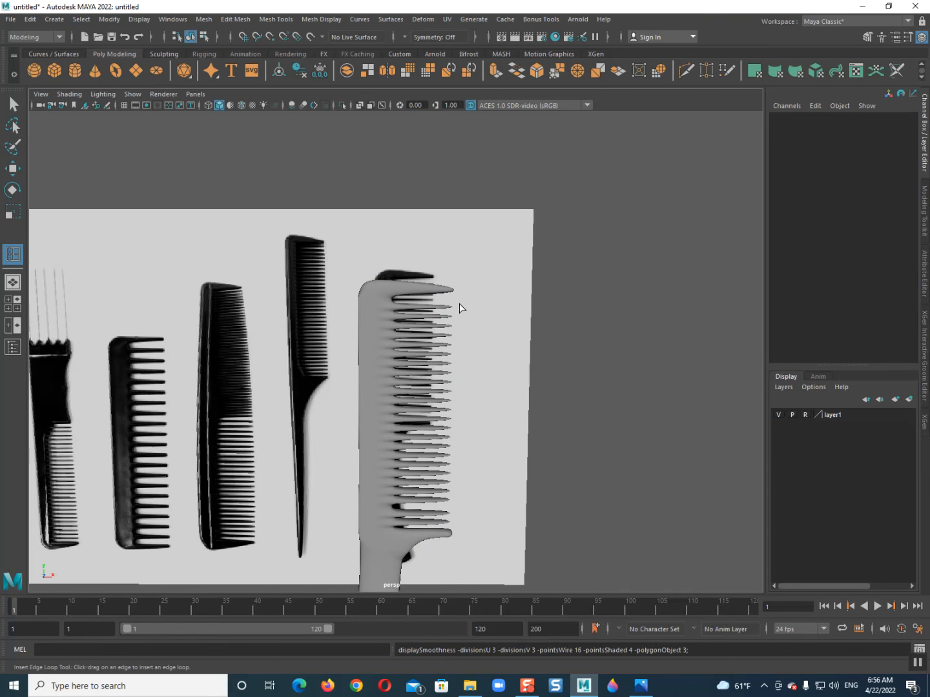
pyautogui.click(375, 339)
pyautogui.press('1')
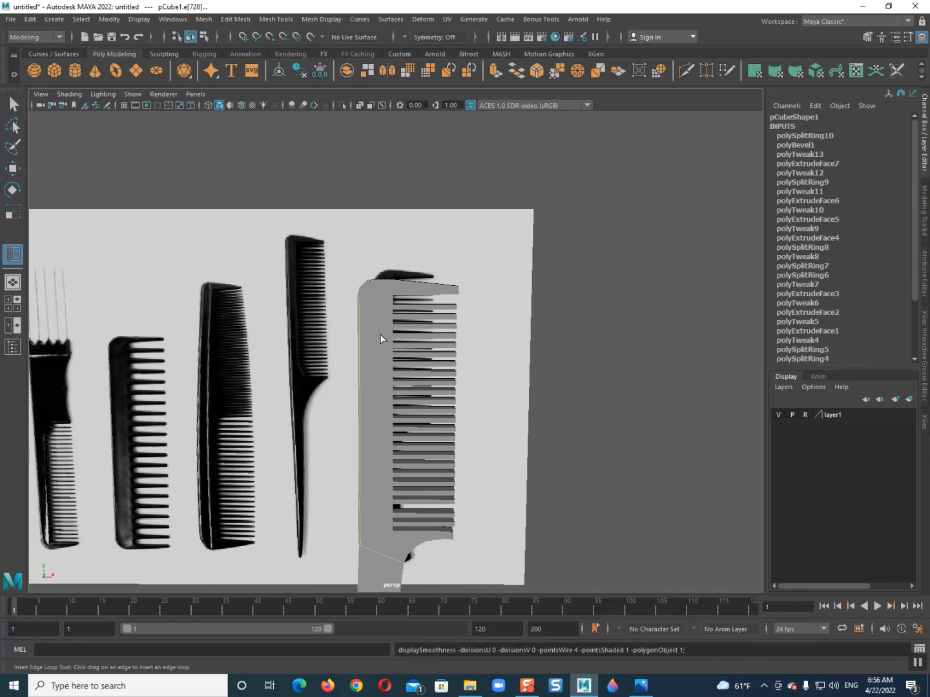
pyautogui.press('q')
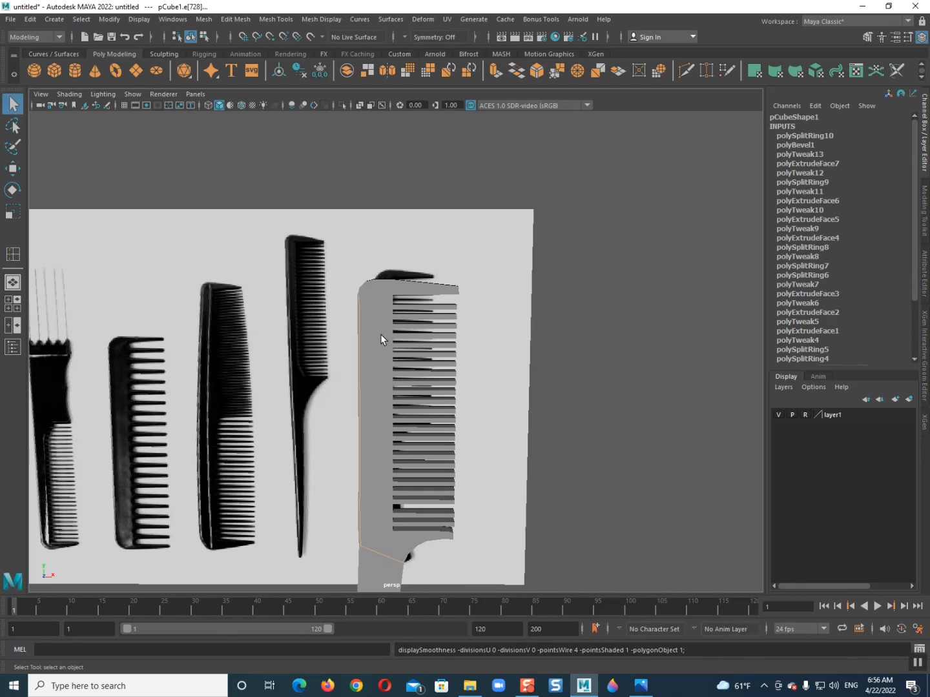
# Step: Insert another lengthwise edge loop on the spine close to the roots of the teeth
pyautogui.click(380, 333)
pyautogui.scroll(3, 381, 332)
pyautogui.moveTo(375, 331)
pyautogui.keyDown('shift'); pyautogui.mouseDown(button='right')
pyautogui.moveTo(372, 324)
pyautogui.moveTo(326, 346)
pyautogui.moveTo(365, 344)
pyautogui.mouseUp(button='right'); pyautogui.keyUp('shift')
pyautogui.keyDown('alt'); pyautogui.moveTo(381, 359); pyautogui.dragTo(363, 328); pyautogui.keyUp('alt')
pyautogui.keyDown('alt'); pyautogui.moveTo(375, 372); pyautogui.dragTo(385, 375); pyautogui.keyUp('alt')
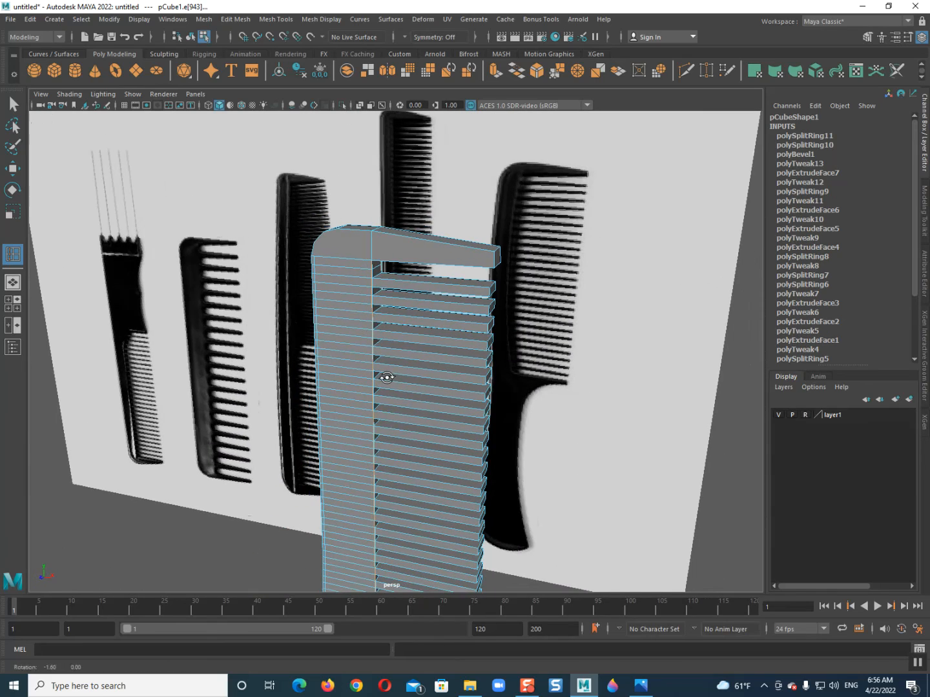
# Step: Examine the whole comb, from teeth to handle, in smooth preview in the perspective view
pyautogui.press('q')
pyautogui.press('F8')
pyautogui.press('3')
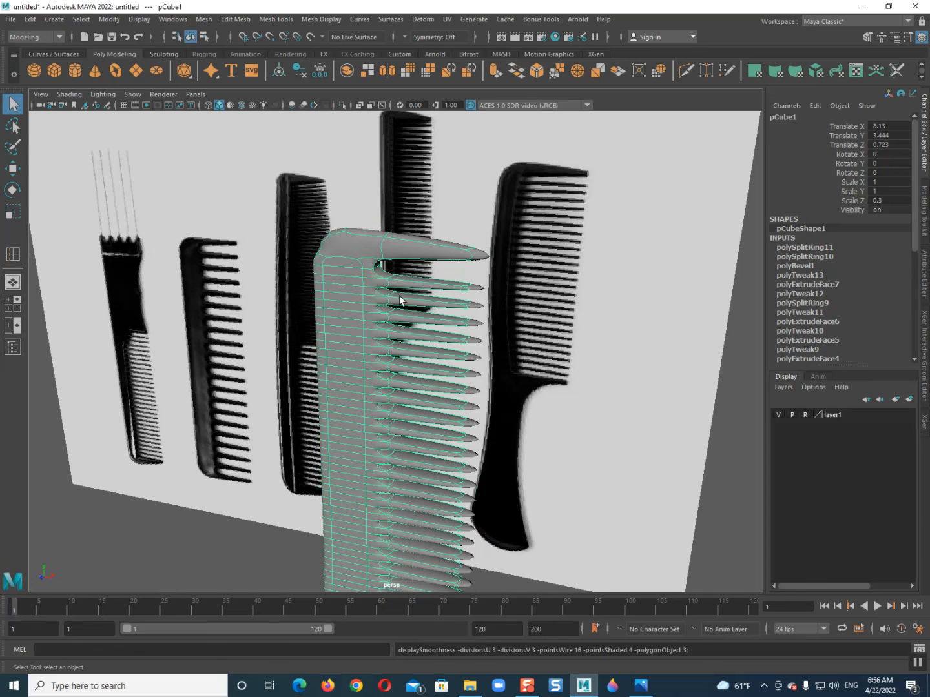
pyautogui.click(642, 396)
pyautogui.keyDown('alt'); pyautogui.moveTo(421, 352); pyautogui.dragTo(452, 356); pyautogui.keyUp('alt')
pyautogui.scroll(-5, 459, 390)
pyautogui.scroll(5, 452, 356)
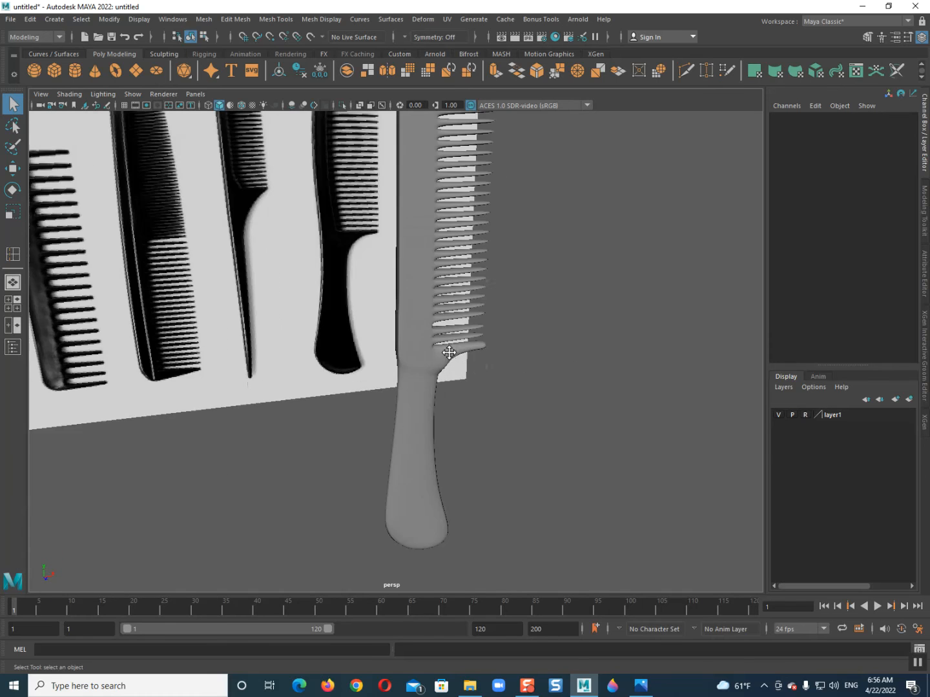
pyautogui.keyDown('alt'); pyautogui.moveTo(452, 355); pyautogui.dragTo(450, 398, button='middle'); pyautogui.keyUp('alt')
# Step: Try to pull the vertices in the upper half of the spine's outer edge outward to the reference outline with Soft Select in front view
pyautogui.press('space')
pyautogui.moveTo(429, 397); pyautogui.dragTo(428, 423)
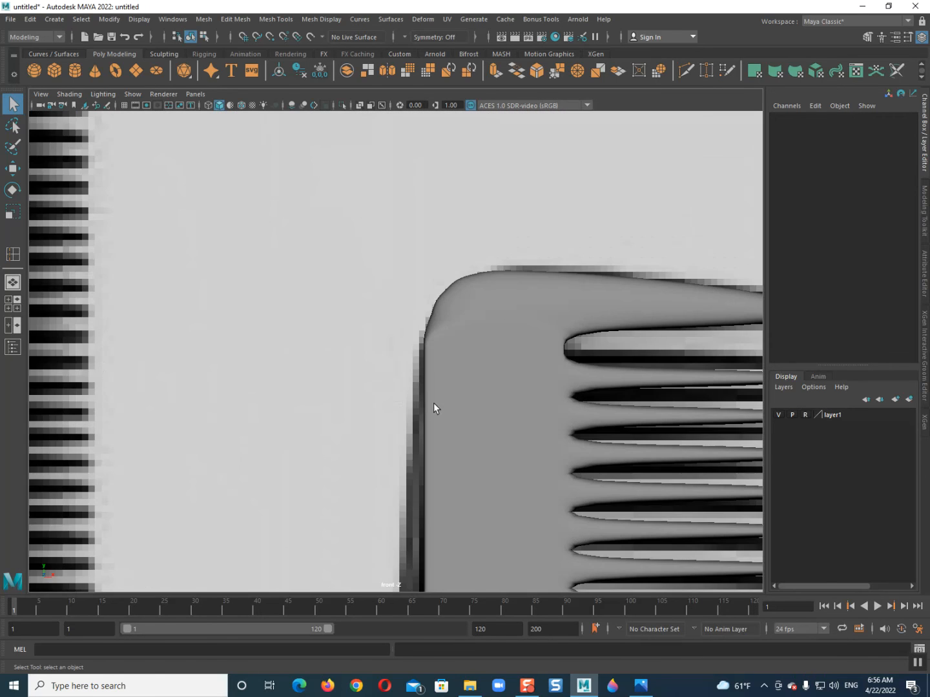
pyautogui.scroll(-5, 426, 394)
pyautogui.click(437, 434)
pyautogui.scroll(5, 419, 297)
pyautogui.moveTo(393, 253); pyautogui.dragTo(372, 250, button='right')
pyautogui.moveTo(404, 259); pyautogui.dragTo(403, 226)
pyautogui.press('b')
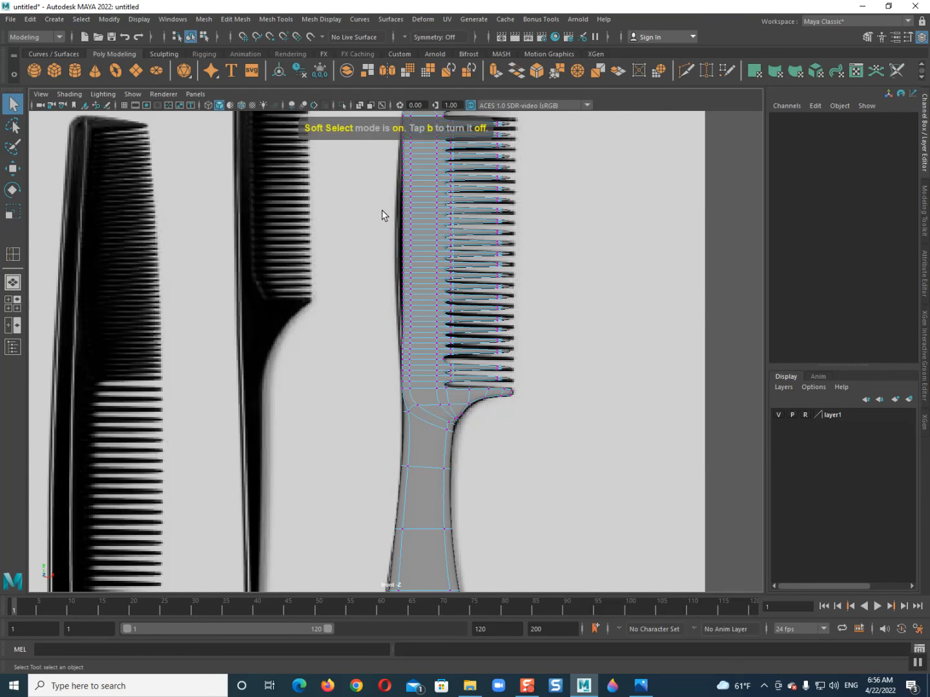
pyautogui.moveTo(412, 231); pyautogui.dragTo(407, 225)
pyautogui.scroll(-1, 408, 224)
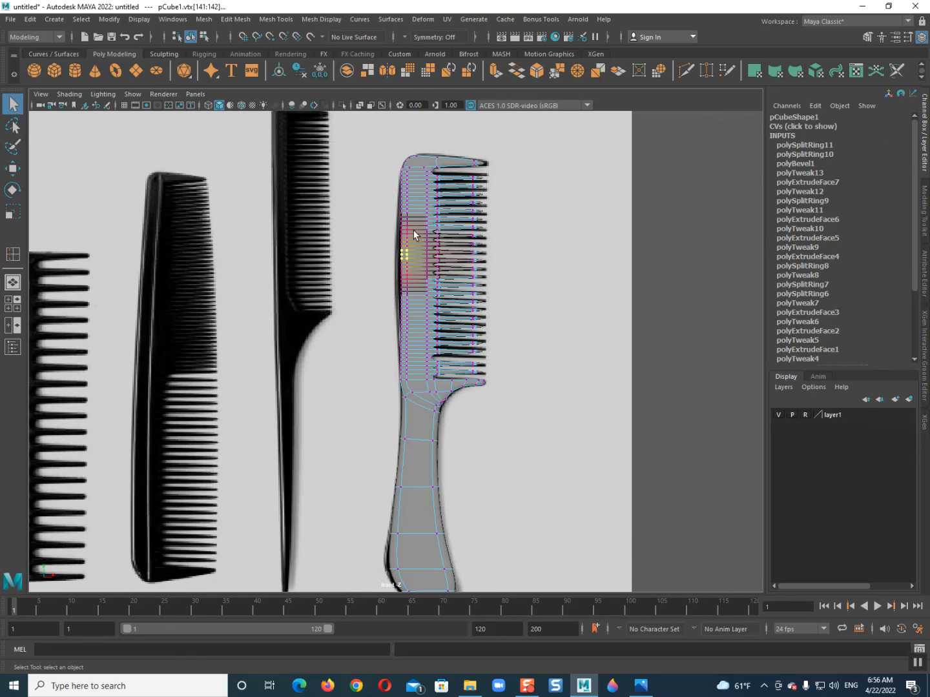
pyautogui.press('w')
pyautogui.moveTo(433, 259); pyautogui.dragTo(425, 258)
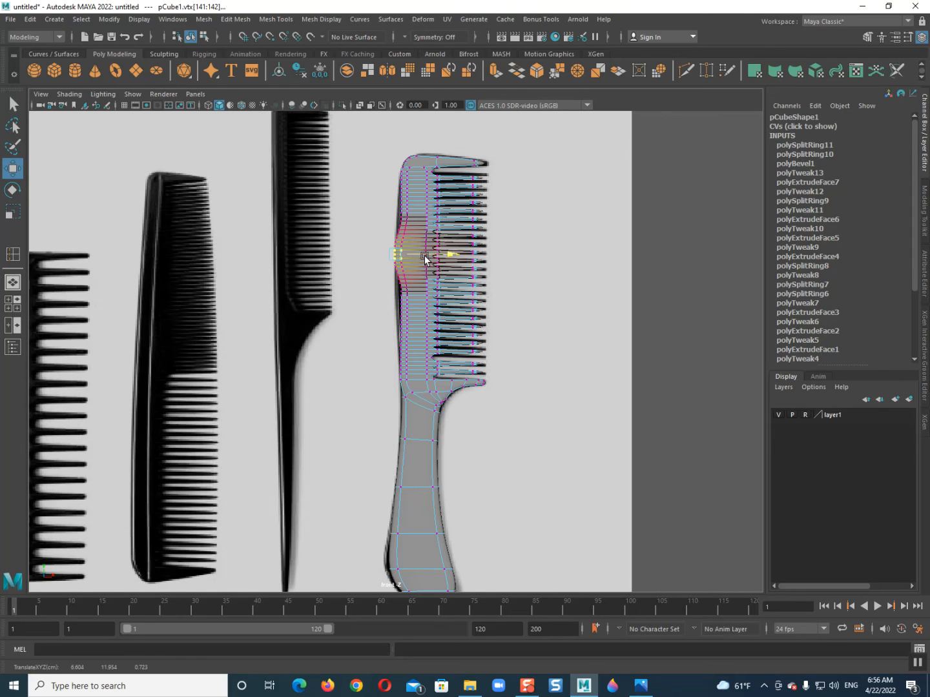
# Step: Try to move the vertices along the lower half of the spine's outer edge outward to match the reference
pyautogui.scroll(2, 410, 243)
pyautogui.keyDown('alt'); pyautogui.moveTo(394, 226); pyautogui.dragTo(376, 371, button='middle'); pyautogui.keyUp('alt')
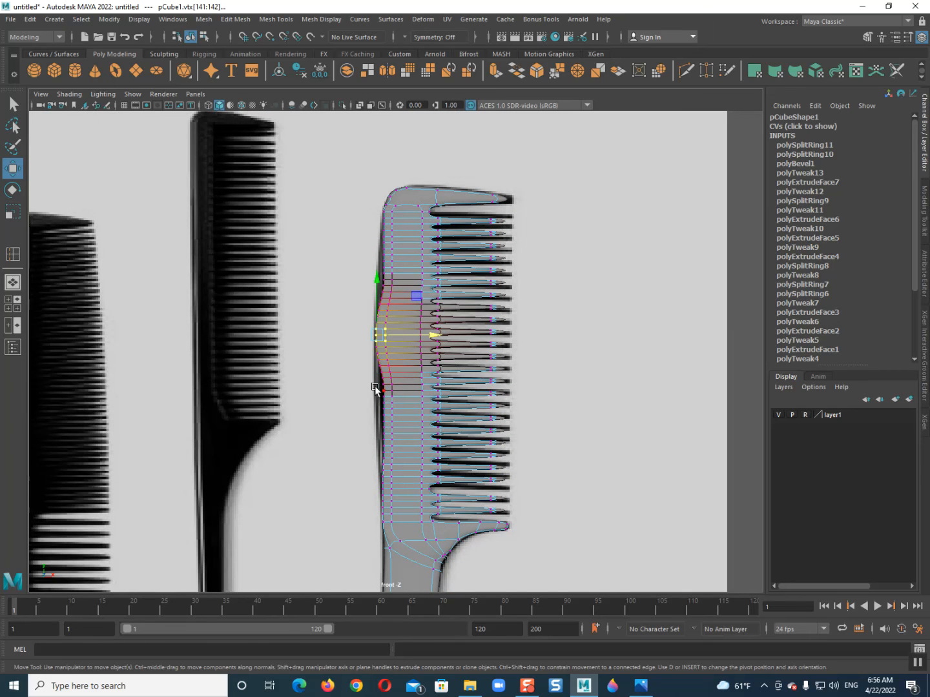
pyautogui.moveTo(379, 386); pyautogui.dragTo(387, 398)
pyautogui.moveTo(399, 392); pyautogui.dragTo(390, 477)
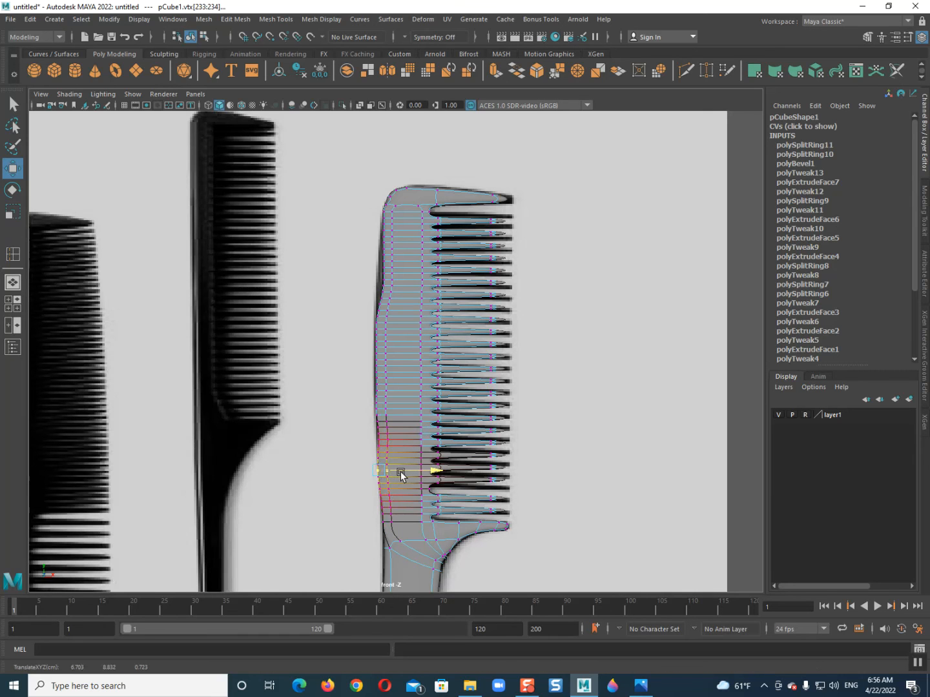
pyautogui.moveTo(369, 437); pyautogui.dragTo(393, 438)
pyautogui.moveTo(372, 491); pyautogui.dragTo(393, 509)
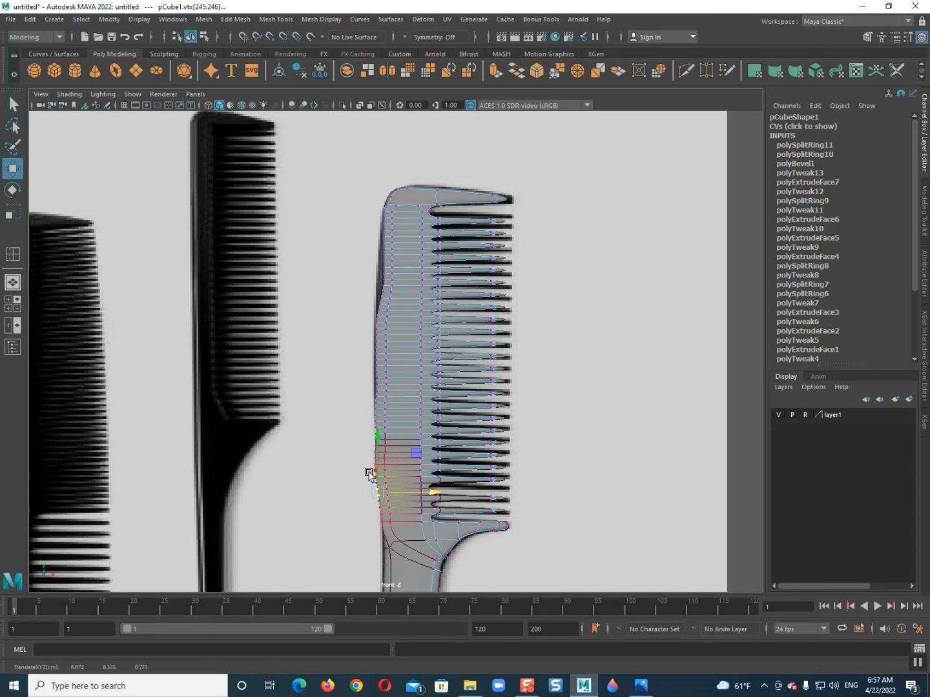
pyautogui.moveTo(369, 466); pyautogui.dragTo(398, 470)
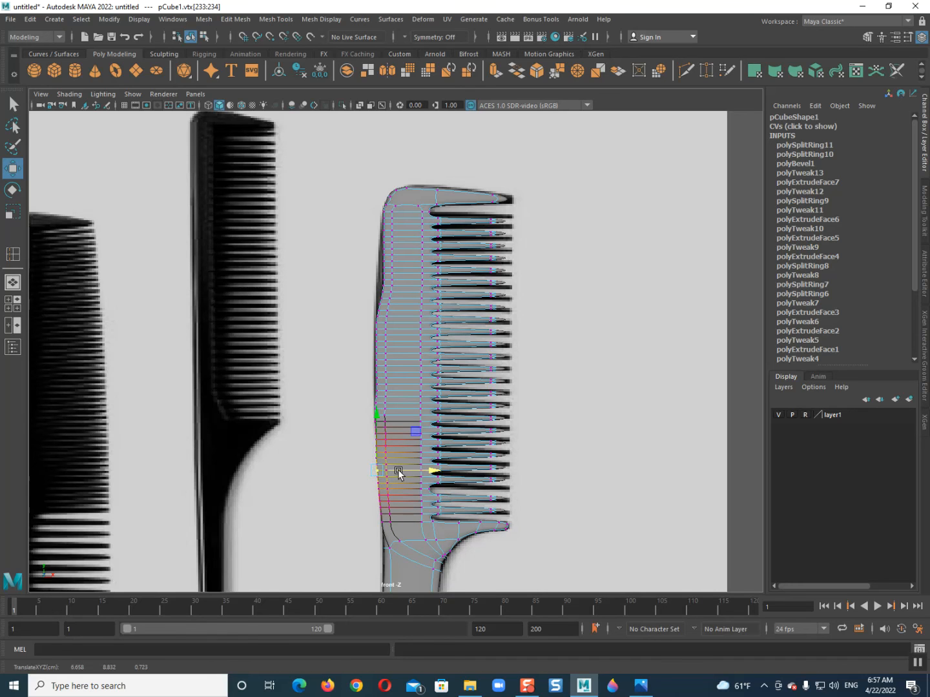
# Step: Try to even out the middle and upper sections of the spine's outer edge with soft-selected vertex moves against the reference outline
pyautogui.moveTo(371, 362); pyautogui.dragTo(387, 402)
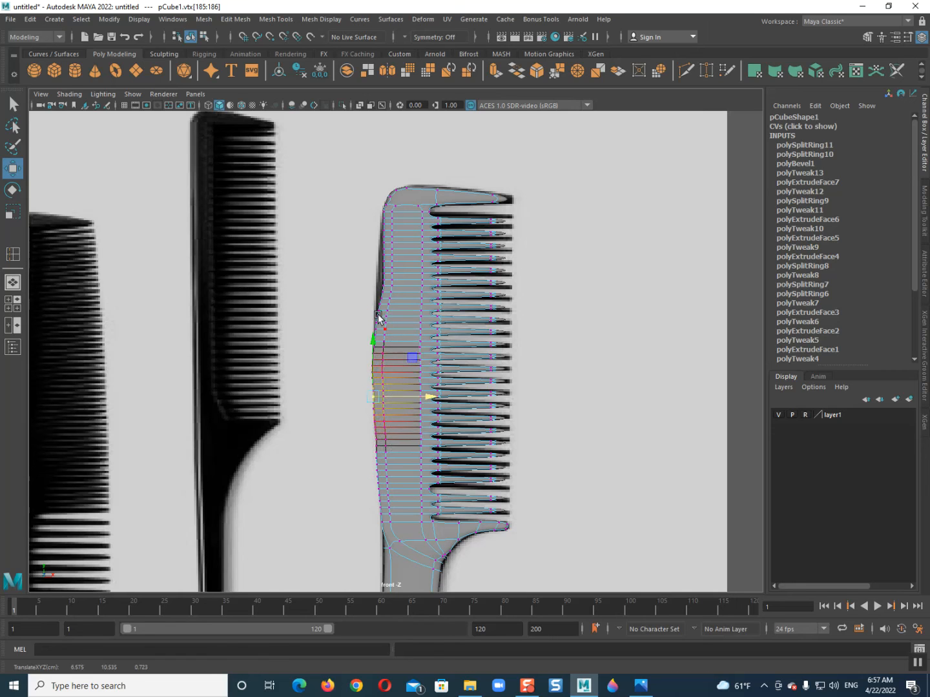
pyautogui.moveTo(374, 265); pyautogui.dragTo(390, 309)
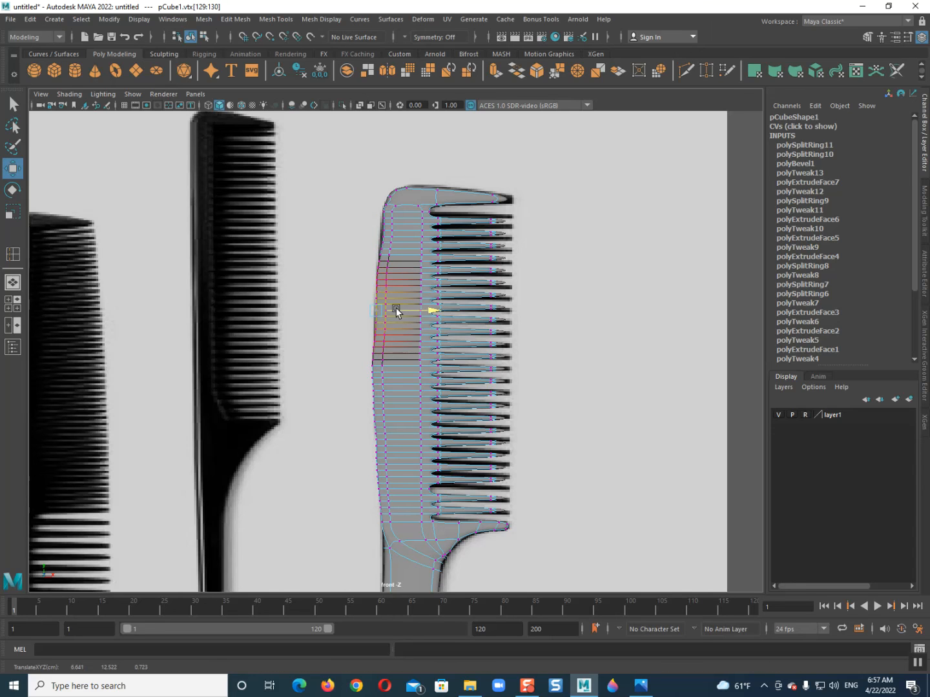
pyautogui.moveTo(376, 220); pyautogui.dragTo(395, 264)
pyautogui.moveTo(404, 258); pyautogui.dragTo(398, 255)
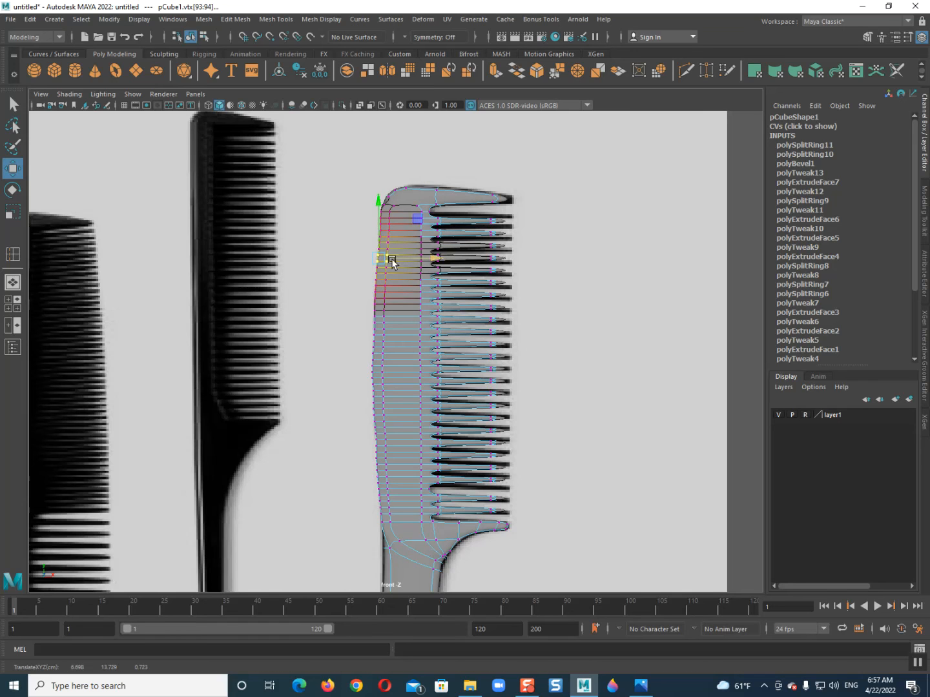
pyautogui.moveTo(366, 293); pyautogui.dragTo(399, 299)
pyautogui.keyDown('alt'); pyautogui.moveTo(365, 395); pyautogui.dragTo(366, 356, button='middle'); pyautogui.keyUp('alt')
pyautogui.moveTo(366, 311); pyautogui.dragTo(393, 315)
pyautogui.keyDown('alt'); pyautogui.moveTo(390, 370); pyautogui.dragTo(400, 304, button='middle'); pyautogui.keyUp('alt')
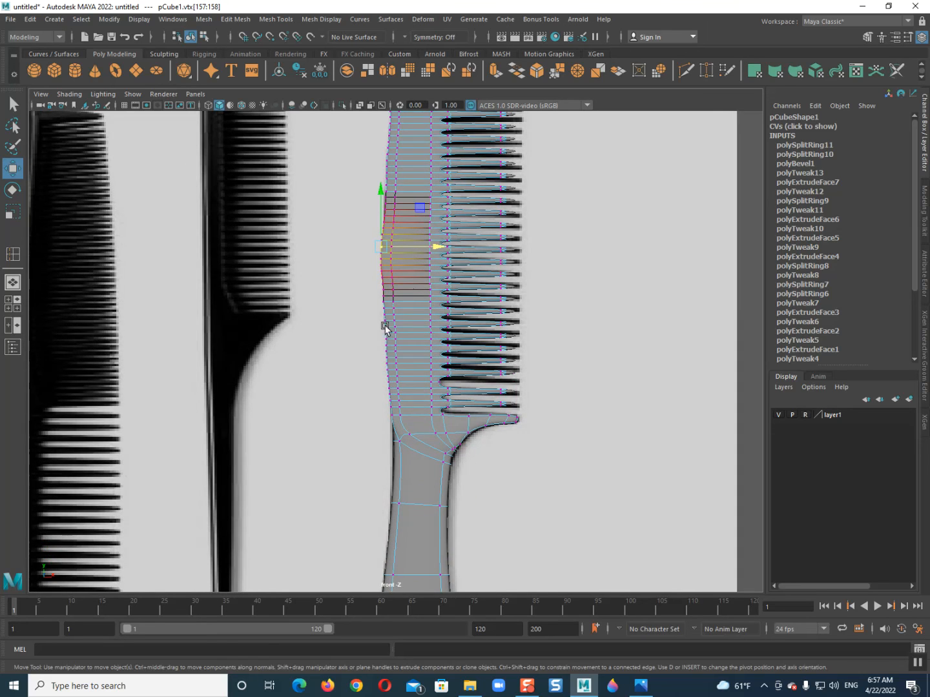
pyautogui.press('F8')
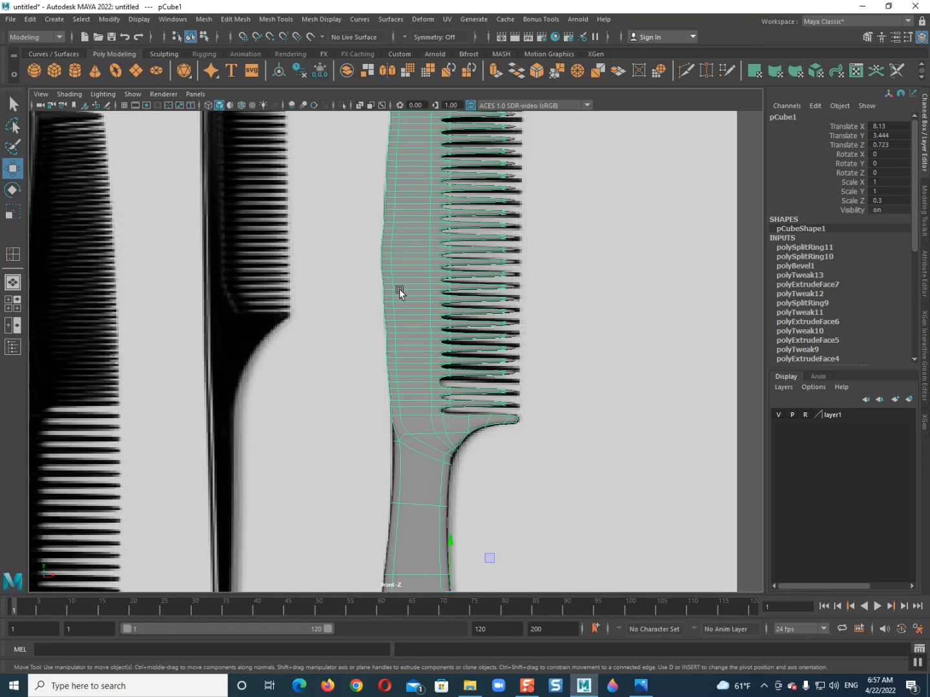
pyautogui.click(647, 399)
pyautogui.scroll(-2, 445, 367)
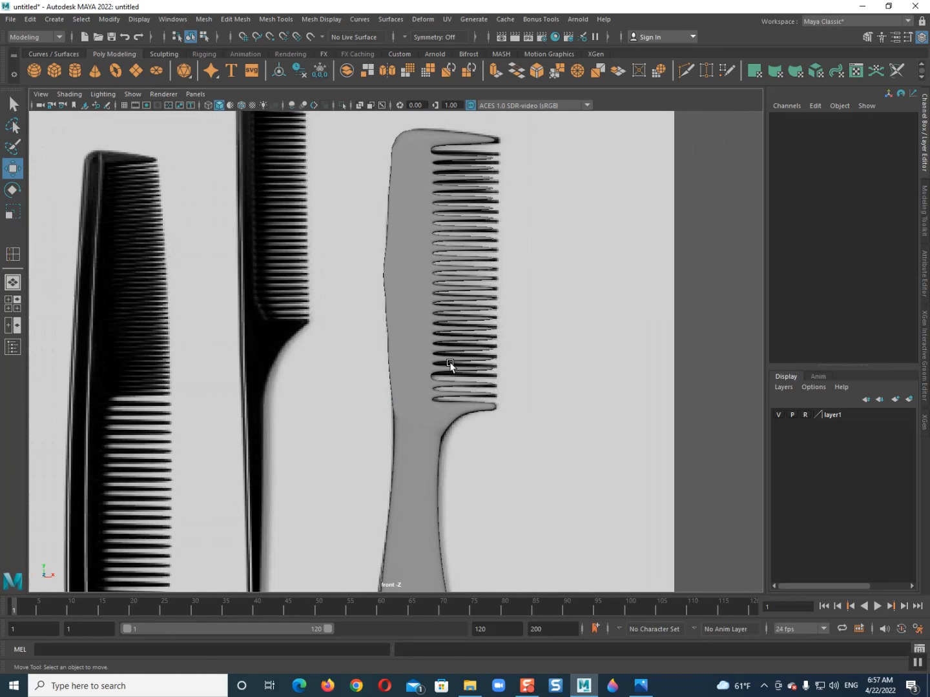
# Step: Undo all the soft-selected vertex moves on the spine's outer edge, working in the perspective view
pyautogui.press('space')
pyautogui.moveTo(349, 293); pyautogui.dragTo(419, 307)
pyautogui.click(424, 304)
pyautogui.hotkey('ctrl', 'z')
pyautogui.hotkey('ctrl', 'z')
pyautogui.hotkey('ctrl', 'z')
pyautogui.hotkey('ctrl', 'z')
pyautogui.hotkey('ctrl', 'z')
pyautogui.hotkey('ctrl', 'z')
pyautogui.hotkey('ctrl', 'z')
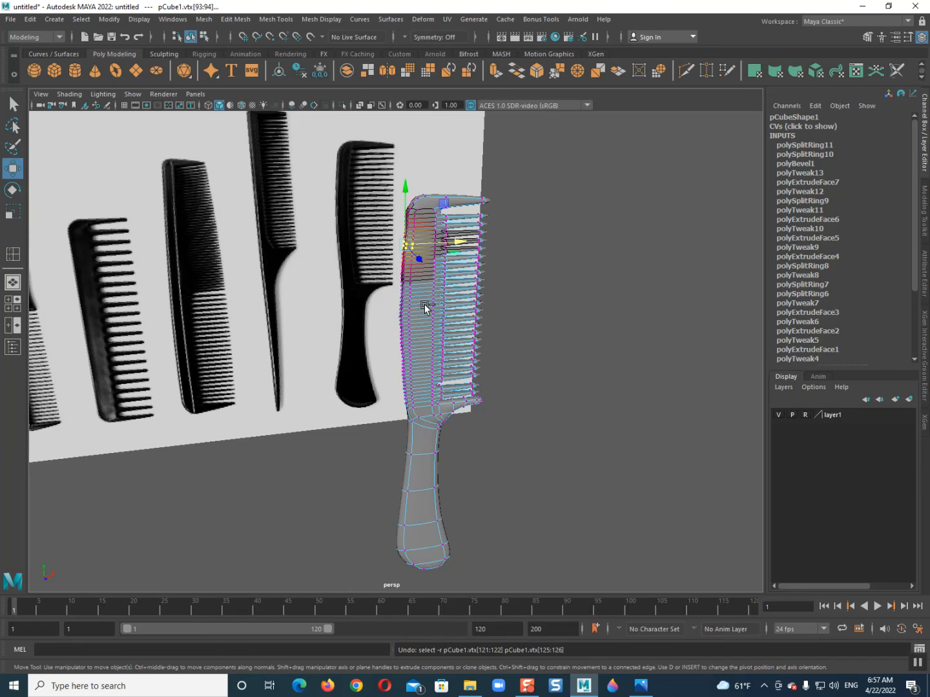
pyautogui.hotkey('ctrl', 'z')
pyautogui.hotkey('ctrl', 'z')
pyautogui.hotkey('ctrl', 'z')
pyautogui.hotkey('ctrl', 'z')
pyautogui.hotkey('ctrl', 'z')
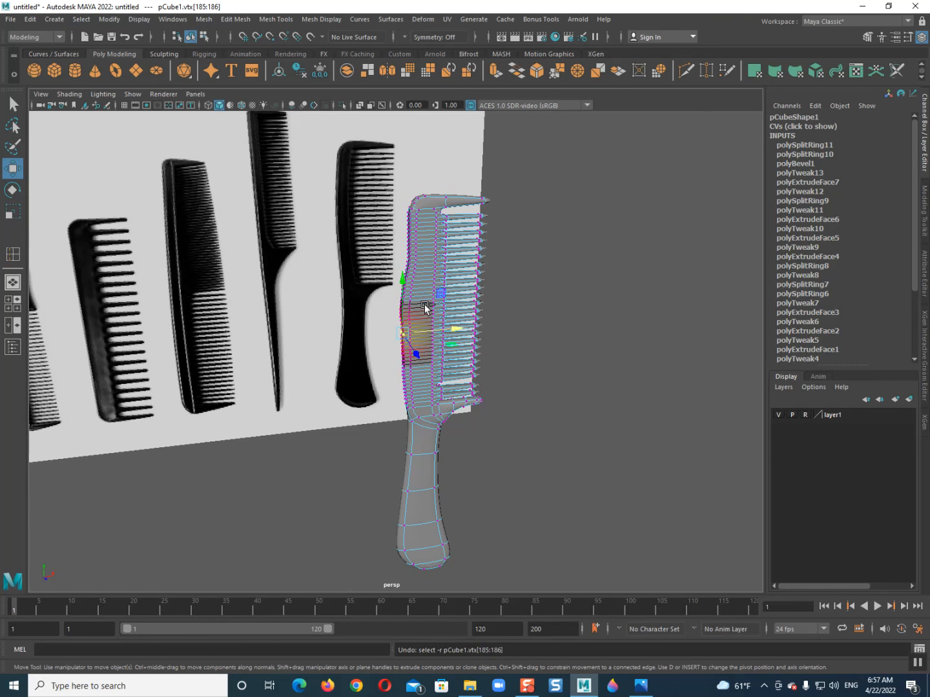
pyautogui.hotkey('ctrl', 'z')
pyautogui.hotkey('ctrl', 'z')
pyautogui.hotkey('ctrl', 'z')
pyautogui.hotkey('ctrl', 'z')
pyautogui.hotkey('ctrl', 'z')
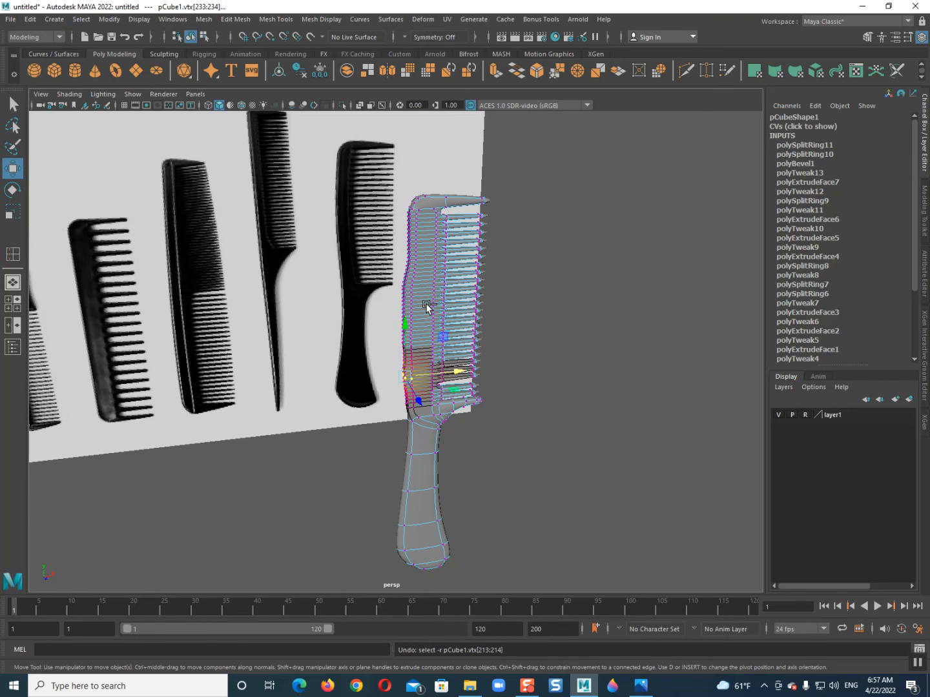
pyautogui.hotkey('ctrl', 'z')
pyautogui.hotkey('ctrl', 'z')
pyautogui.hotkey('ctrl', 'z')
pyautogui.hotkey('ctrl', 'z')
pyautogui.hotkey('ctrl', 'z')
pyautogui.hotkey('ctrl', 'z')
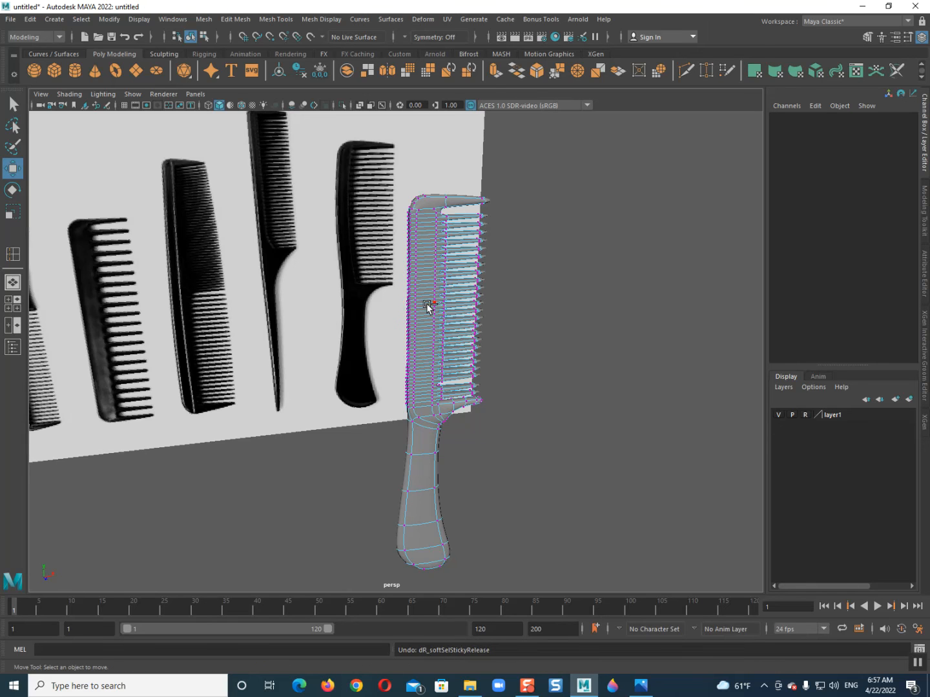
# Step: Return the comb to object mode, turn off its smooth preview and apply Smooth to the mesh
pyautogui.moveTo(420, 285); pyautogui.dragTo(448, 239, button='right')
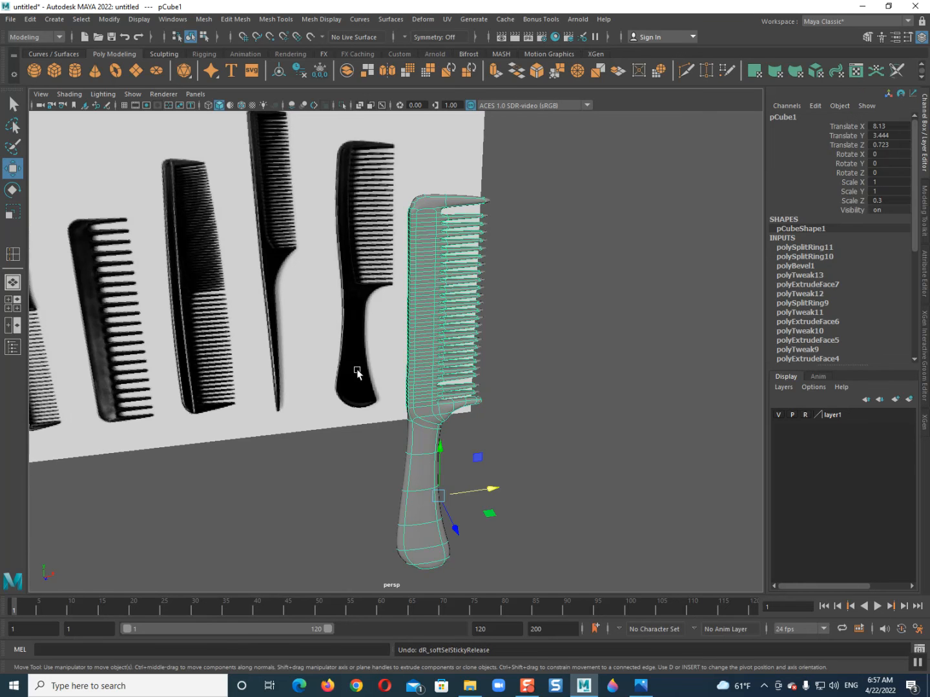
pyautogui.press('1')
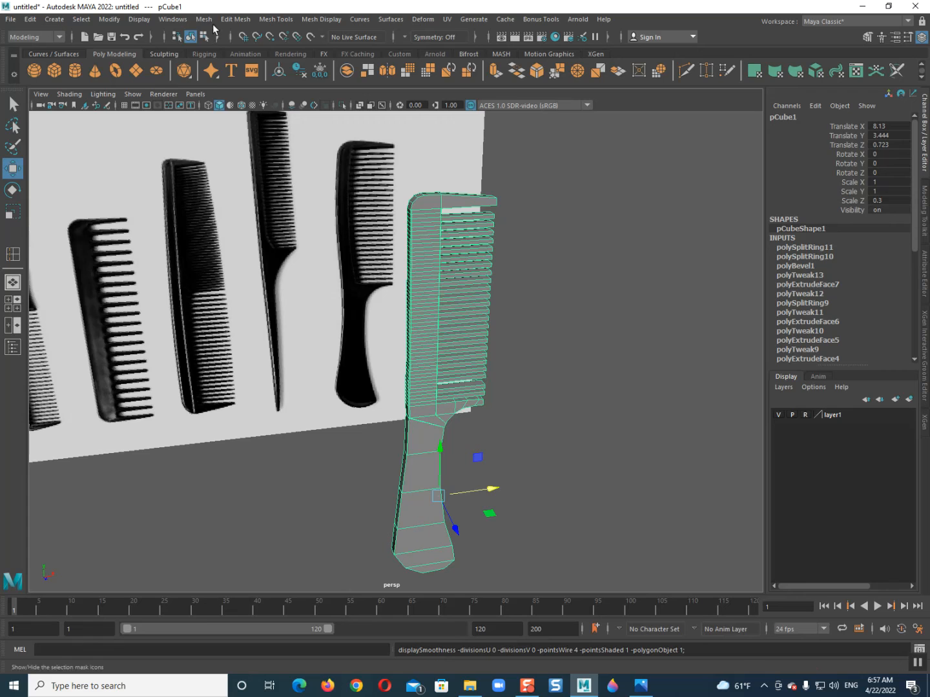
pyautogui.click(204, 19)
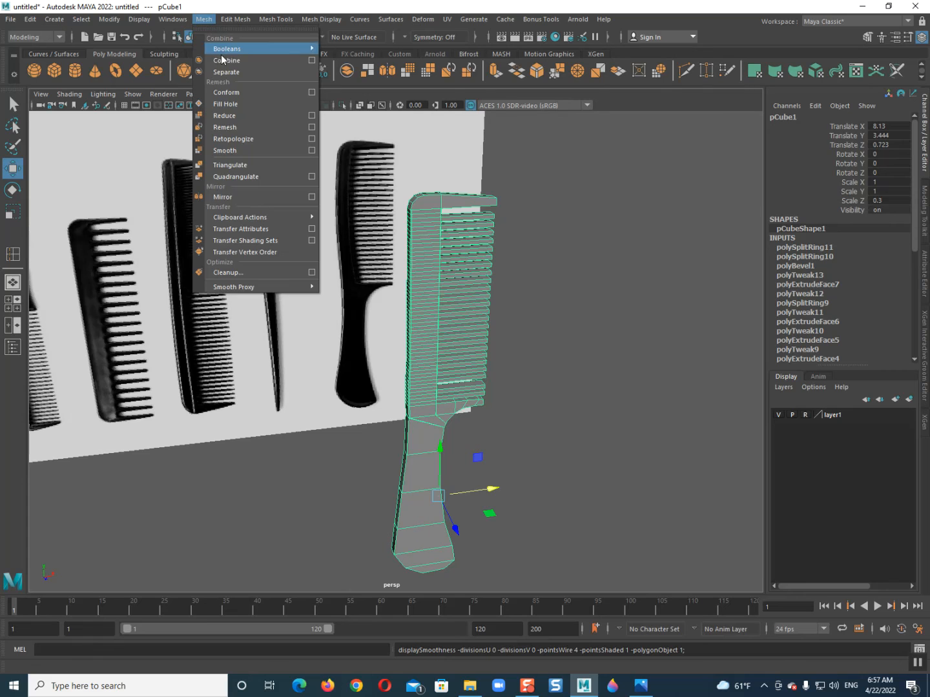
pyautogui.click(240, 149)
pyautogui.moveTo(598, 360); pyautogui.dragTo(606, 357)
pyautogui.moveTo(476, 274); pyautogui.dragTo(496, 266, button='right')
pyautogui.click(509, 287)
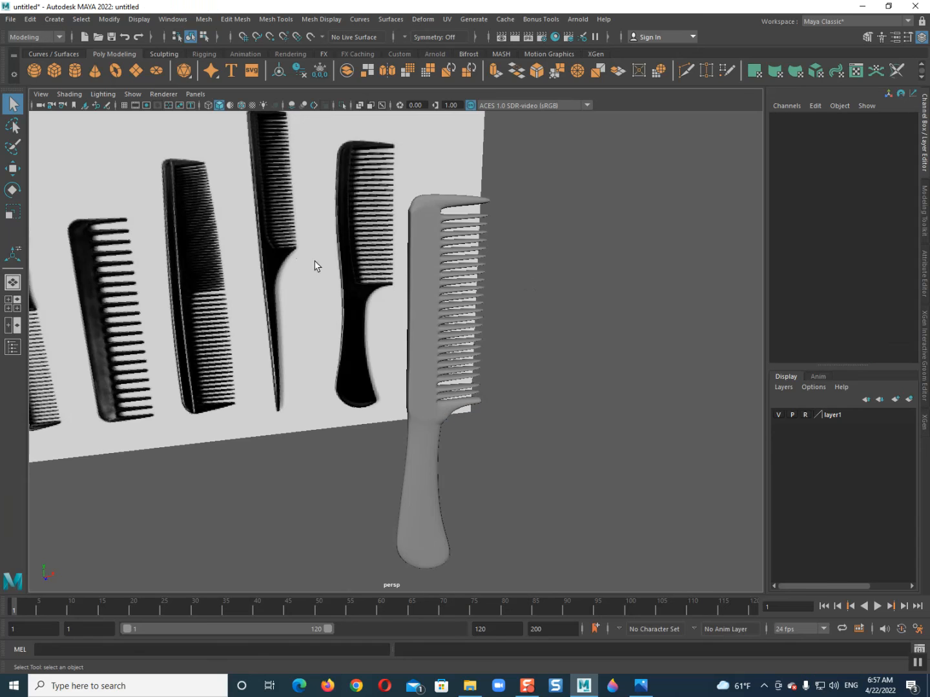
# Step: Assign a new Phong E material to the comb and set its color to black
pyautogui.scroll(-5, 345, 297)
pyautogui.keyDown('alt'); pyautogui.moveTo(431, 372); pyautogui.dragTo(387, 359); pyautogui.keyUp('alt')
pyautogui.click(404, 344)
pyautogui.moveTo(404, 344); pyautogui.dragTo(497, 637, button='right')
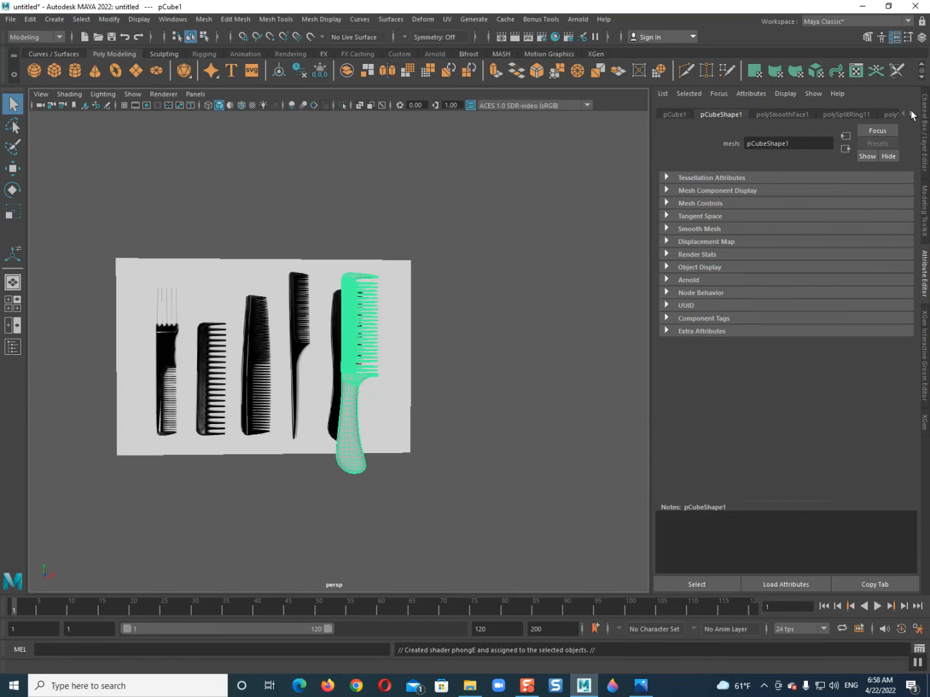
pyautogui.click(913, 115)
pyautogui.click(873, 537)
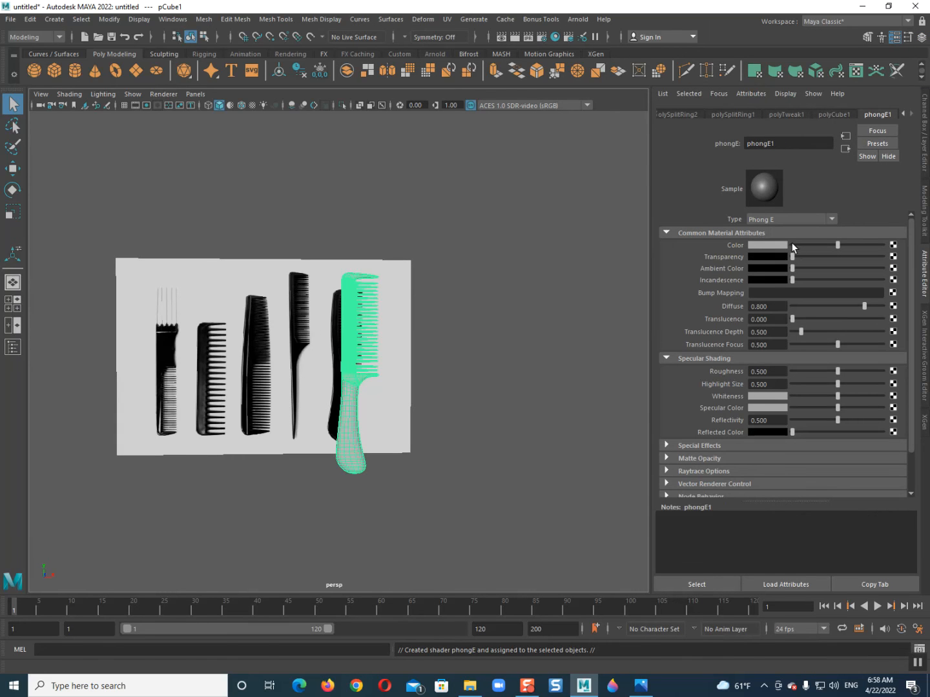
pyautogui.moveTo(800, 244); pyautogui.dragTo(773, 249)
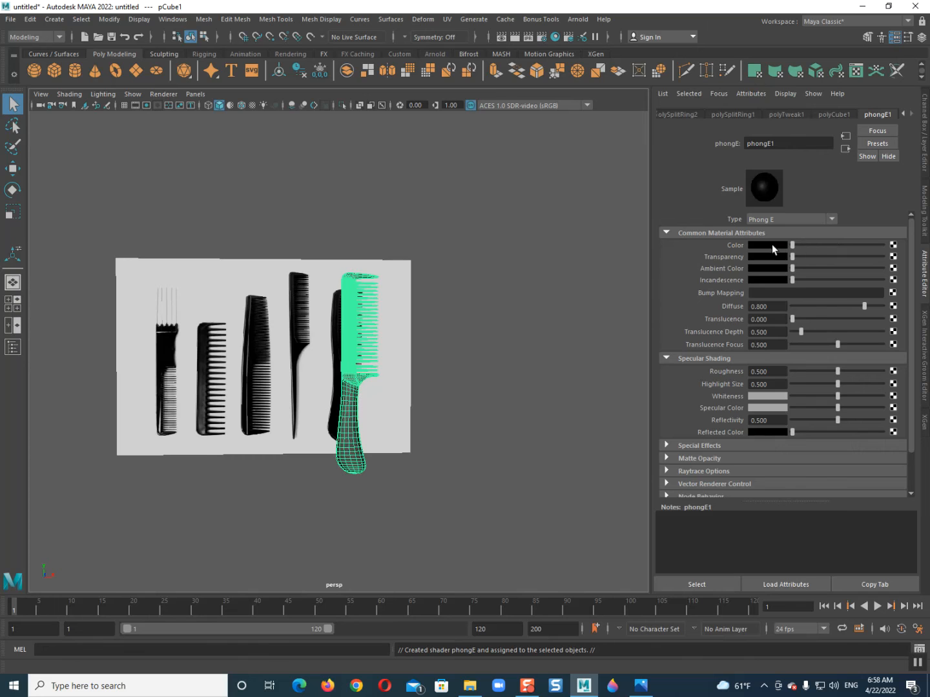
pyautogui.click(500, 313)
pyautogui.keyDown('alt'); pyautogui.moveTo(500, 314); pyautogui.dragTo(380, 374); pyautogui.keyUp('alt')
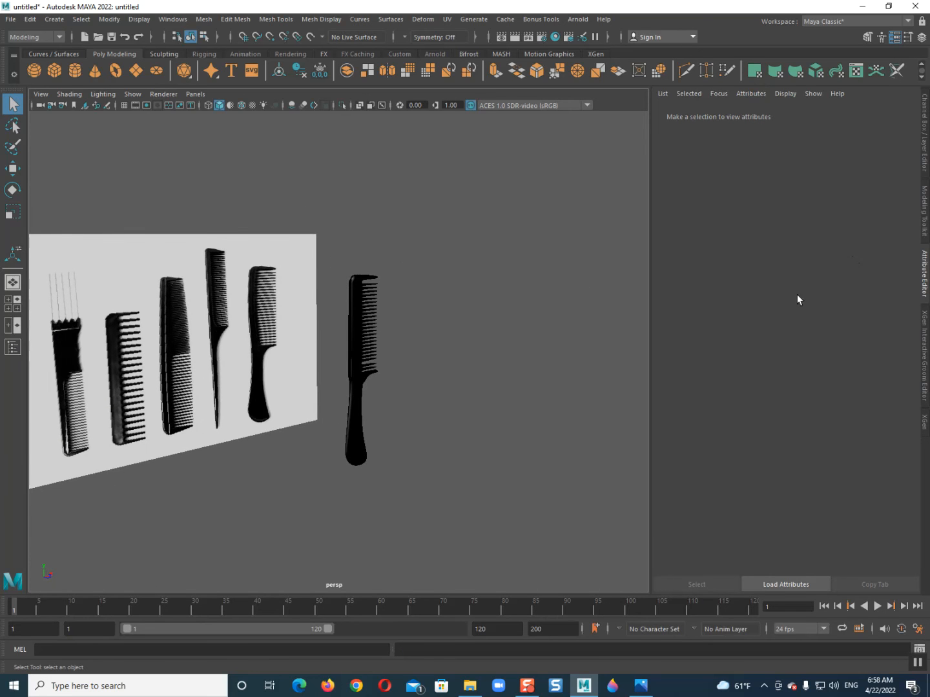
# Step: Delete the display layer layer1 and the reference image plane, leaving only the comb in the scene
pyautogui.hotkey('ctrl', 'a')
pyautogui.rightClick(825, 419)
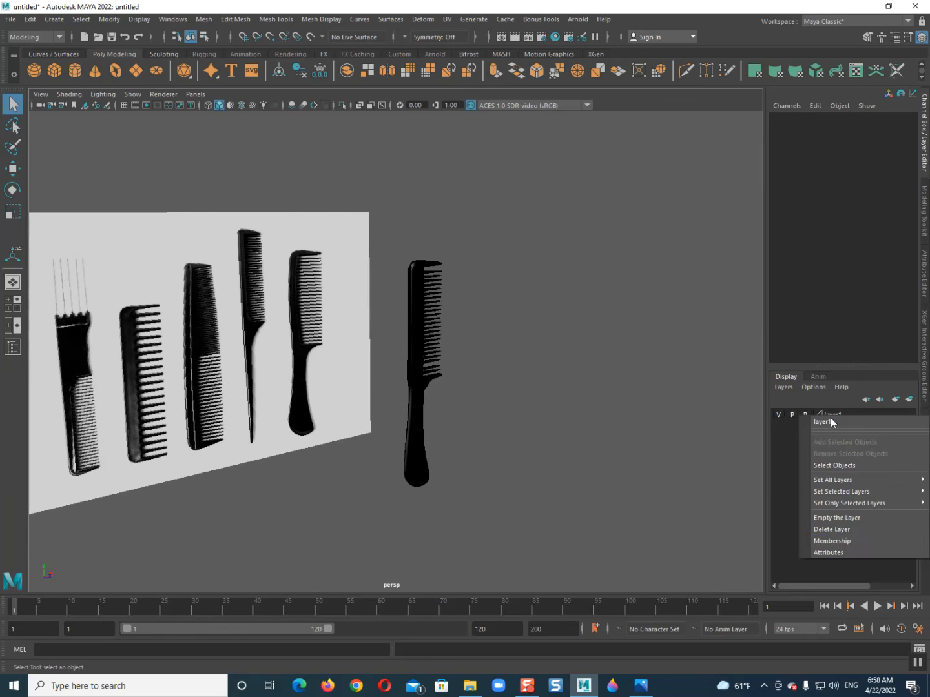
pyautogui.click(840, 531)
pyautogui.click(225, 343)
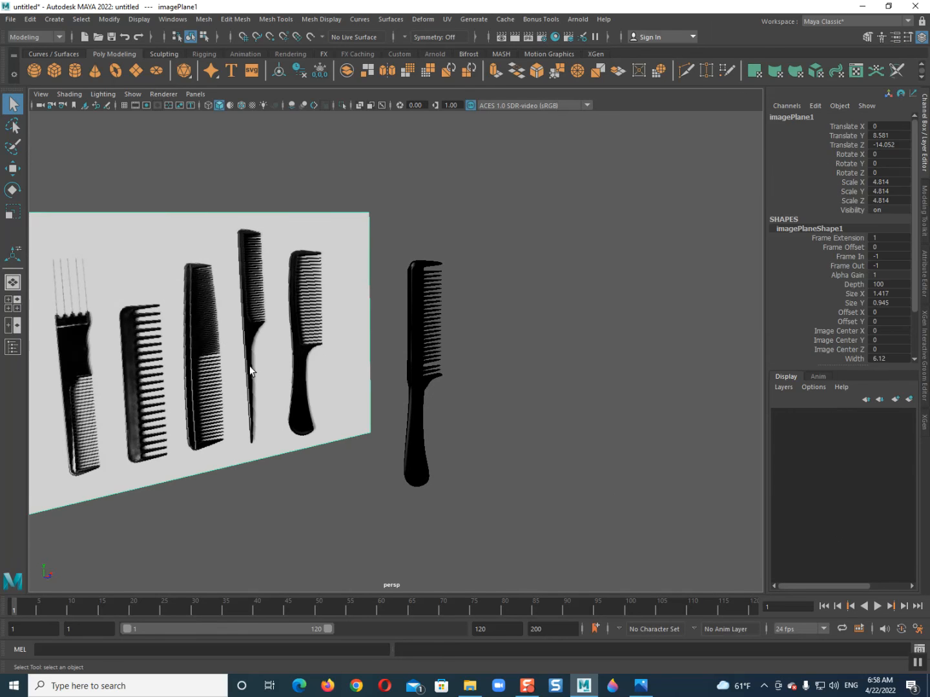
pyautogui.press('Delete')
pyautogui.scroll(3, 307, 389)
pyautogui.scroll(4, 394, 397)
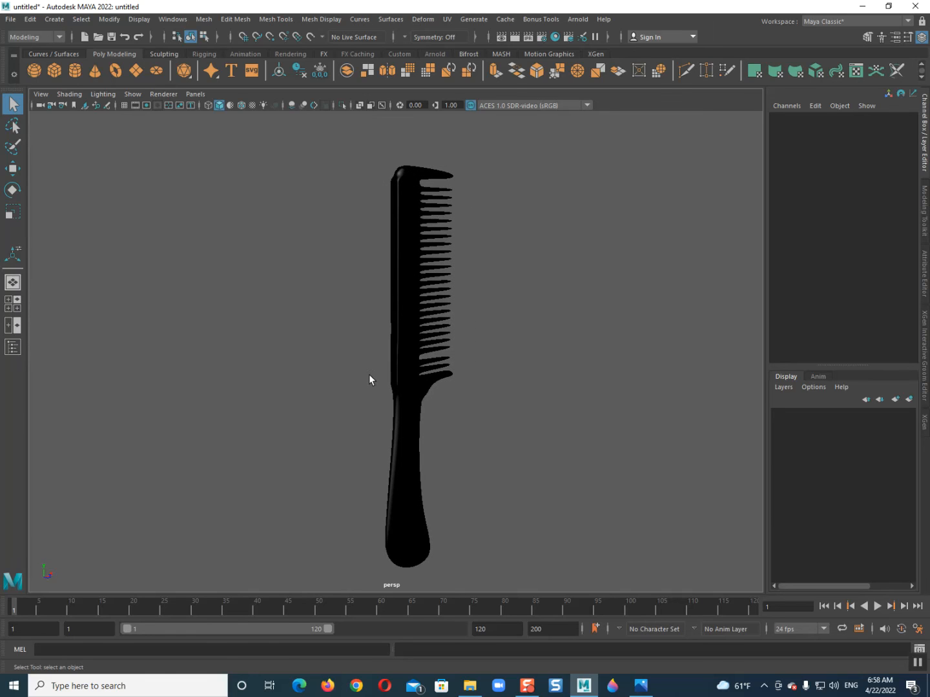